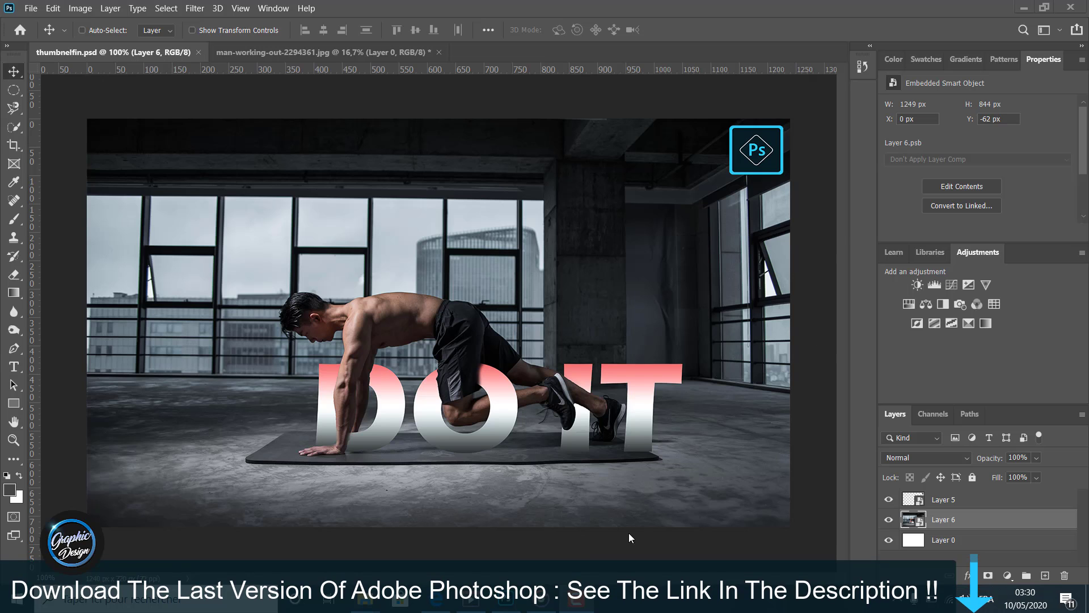
In the man-working-out photo, set up the Quick Selection tool with a 192 px brush
{"action": "left_click", "coordinate": [320, 49]}
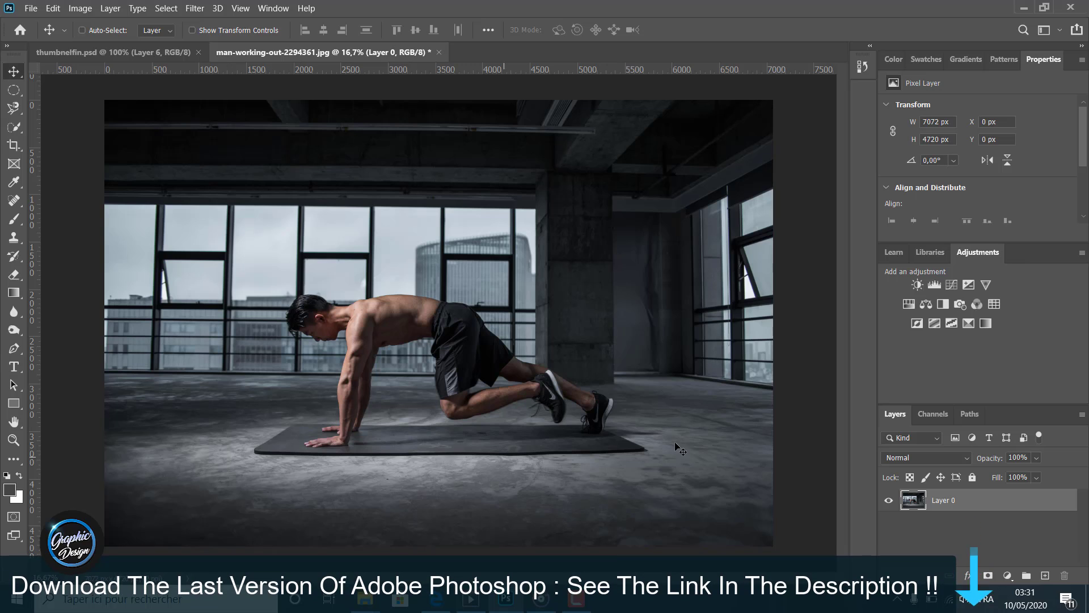
{"action": "left_click", "coordinate": [137, 51]}
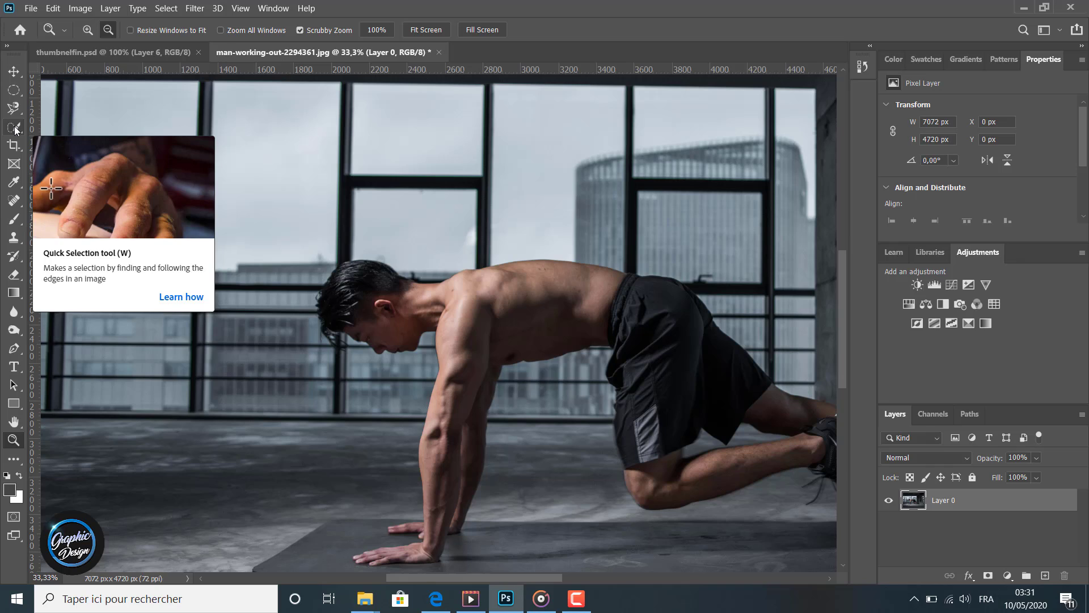
{"action": "right_click", "coordinate": [14, 128]}
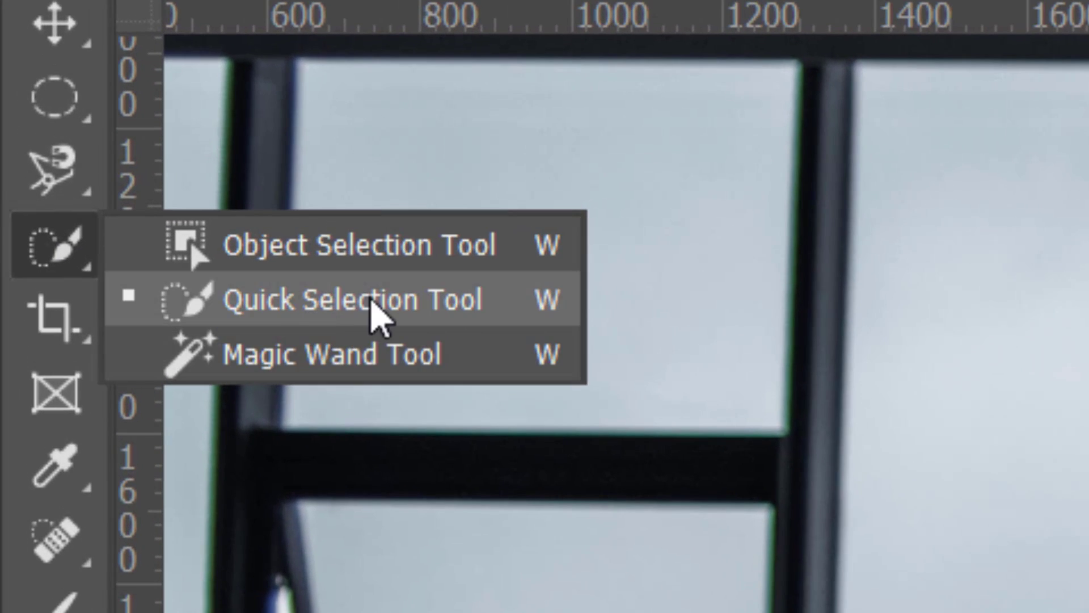
{"action": "left_click", "coordinate": [315, 296]}
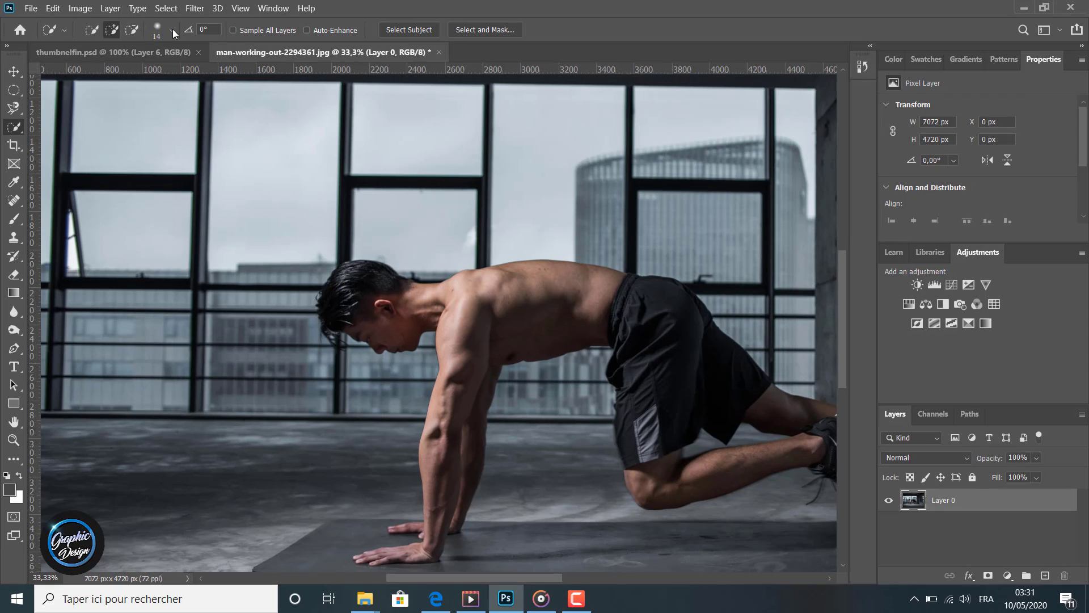
{"action": "left_click", "coordinate": [172, 31]}
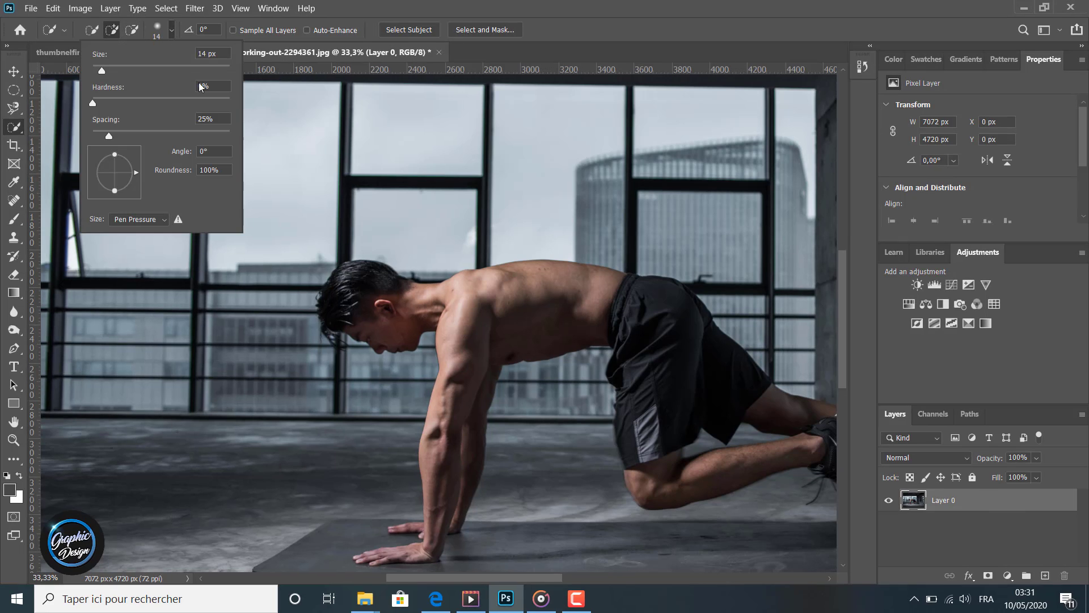
{"action": "left_click", "coordinate": [166, 68]}
{"action": "left_click", "coordinate": [192, 66]}
Quick-select the man's head, neck, shoulders and bare torso
{"action": "left_click", "coordinate": [384, 292]}
{"action": "mouse_move", "coordinate": [384, 292]}
{"action": "left_mouse_down"}
{"action": "mouse_move", "coordinate": [331, 324]}
{"action": "mouse_move", "coordinate": [342, 344]}
{"action": "left_mouse_up"}
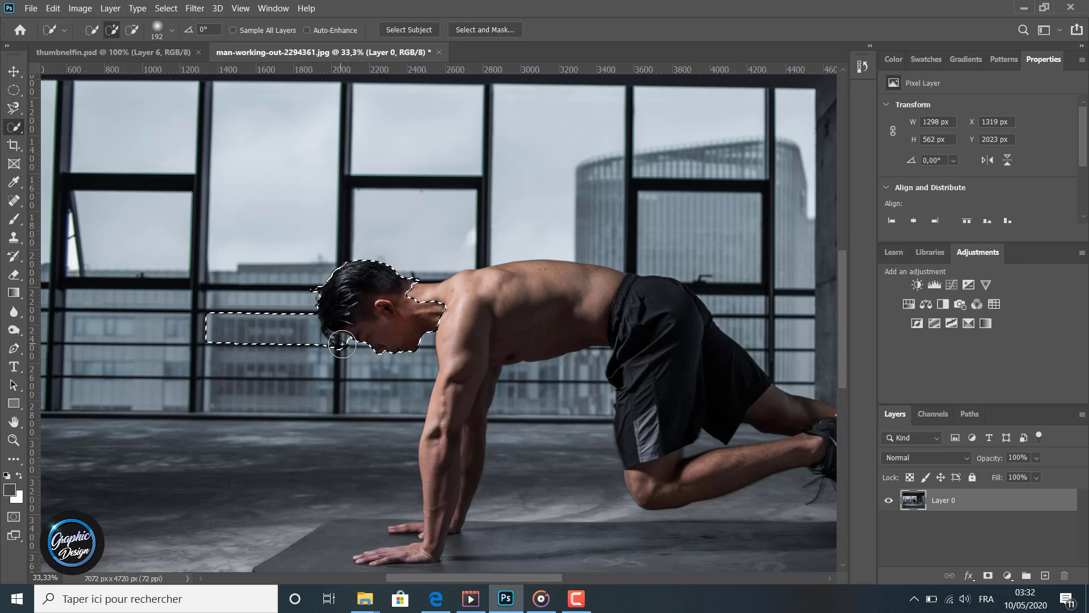
{"action": "left_click", "coordinate": [428, 304]}
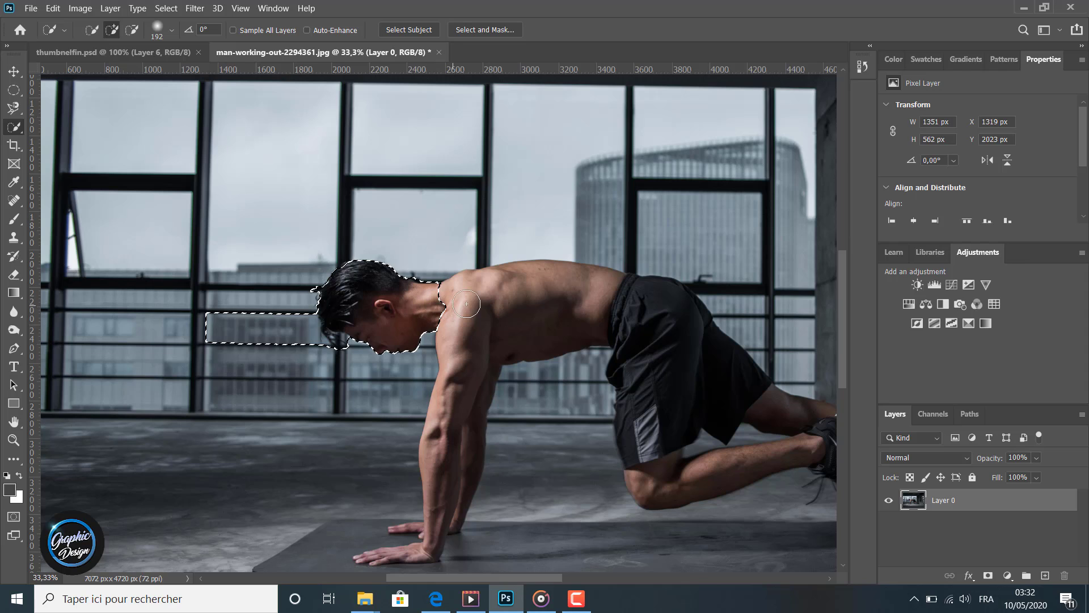
{"action": "left_click", "coordinate": [531, 301]}
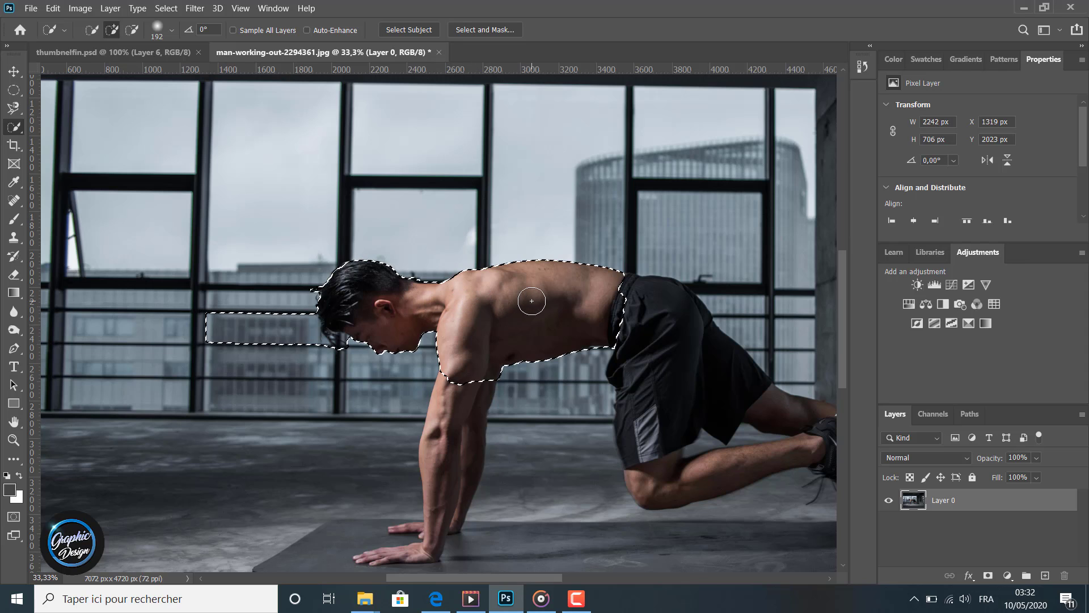
Extend the selection over the man's black shorts, upper knee and both arms down to the wrists
{"action": "left_click", "coordinate": [634, 313]}
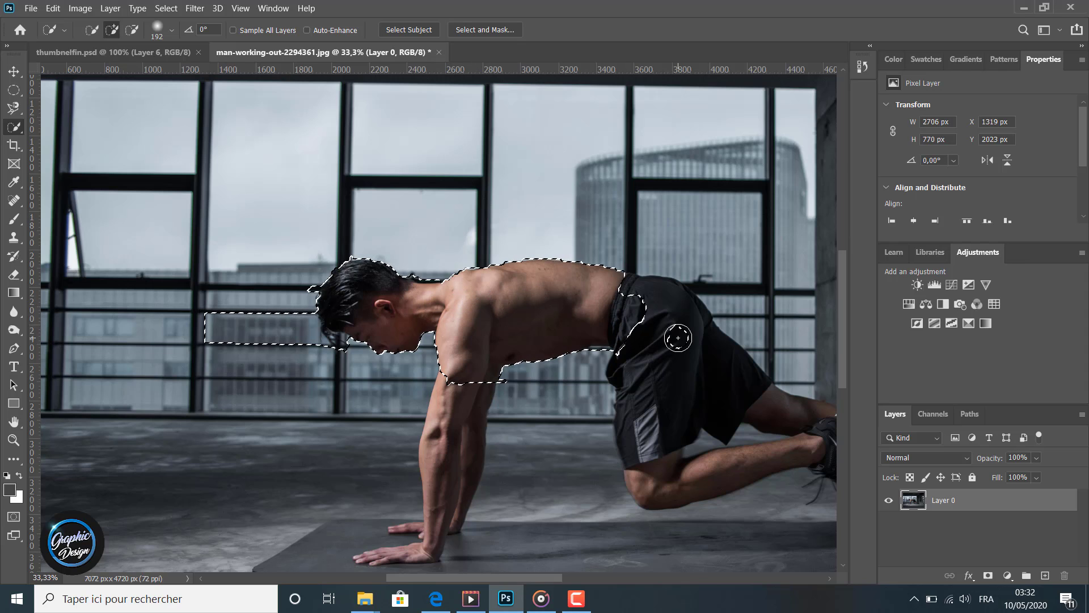
{"action": "left_click_drag", "start_coordinate": [678, 338], "coordinate": [725, 358]}
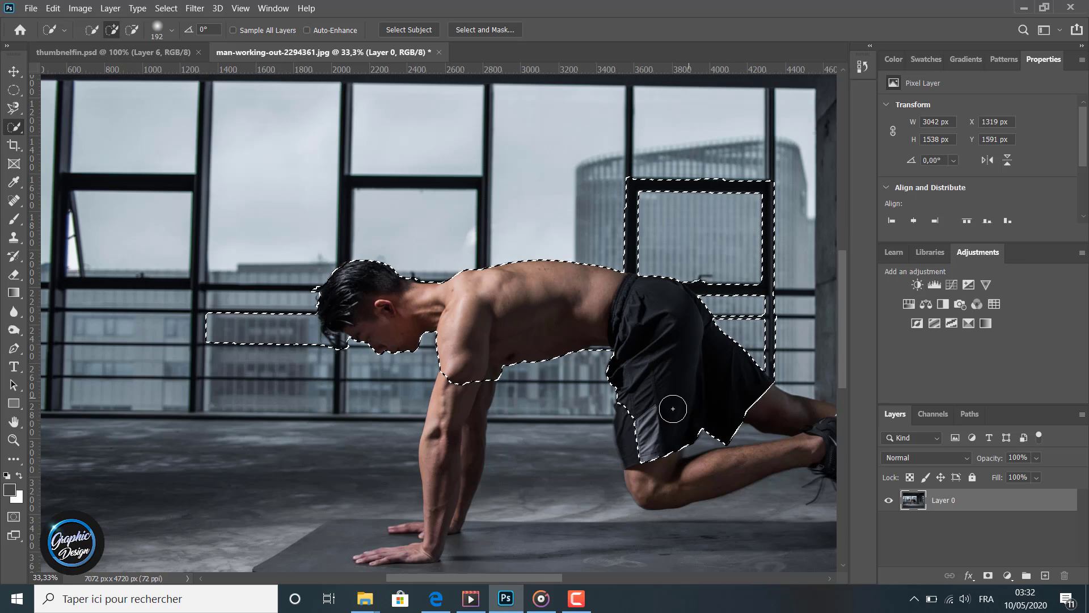
{"action": "left_click", "coordinate": [644, 427]}
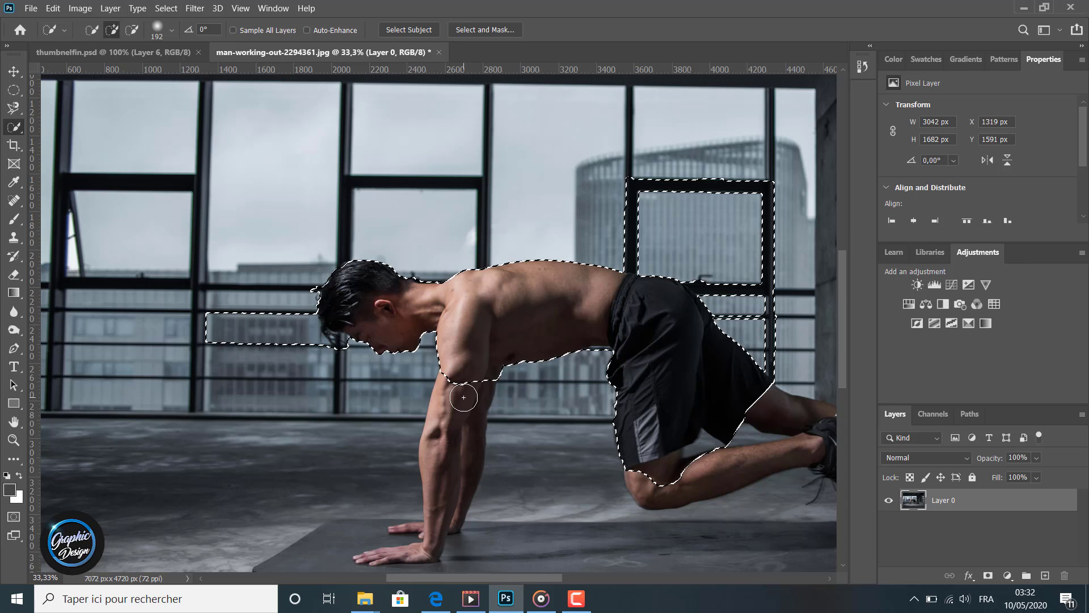
{"action": "left_click_drag", "start_coordinate": [462, 401], "coordinate": [447, 442]}
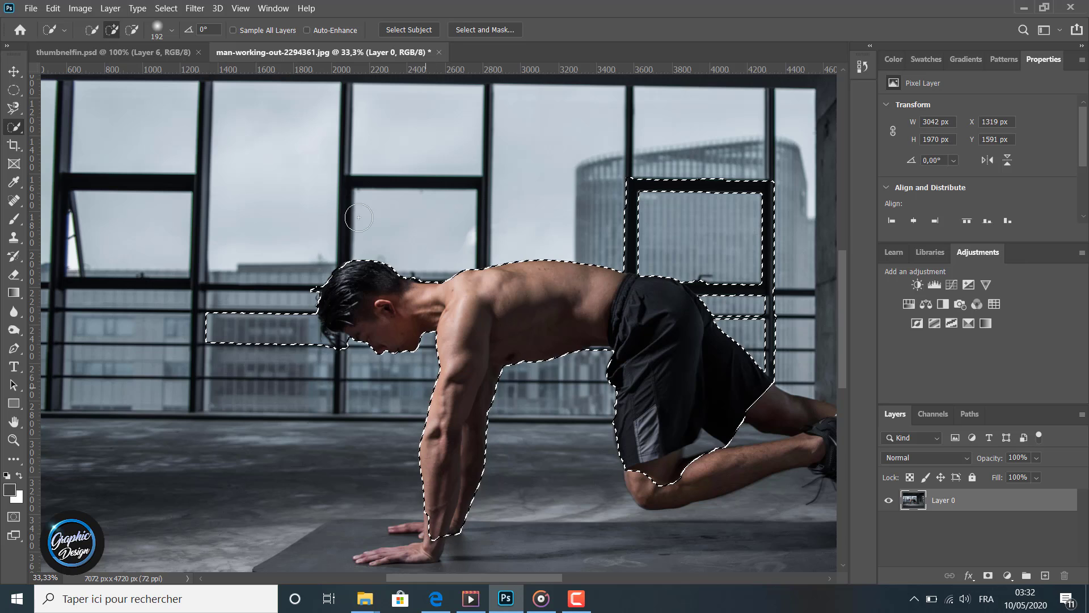
Subtract the stray window area in front of the man's face from the selection
{"action": "left_click", "coordinate": [131, 29]}
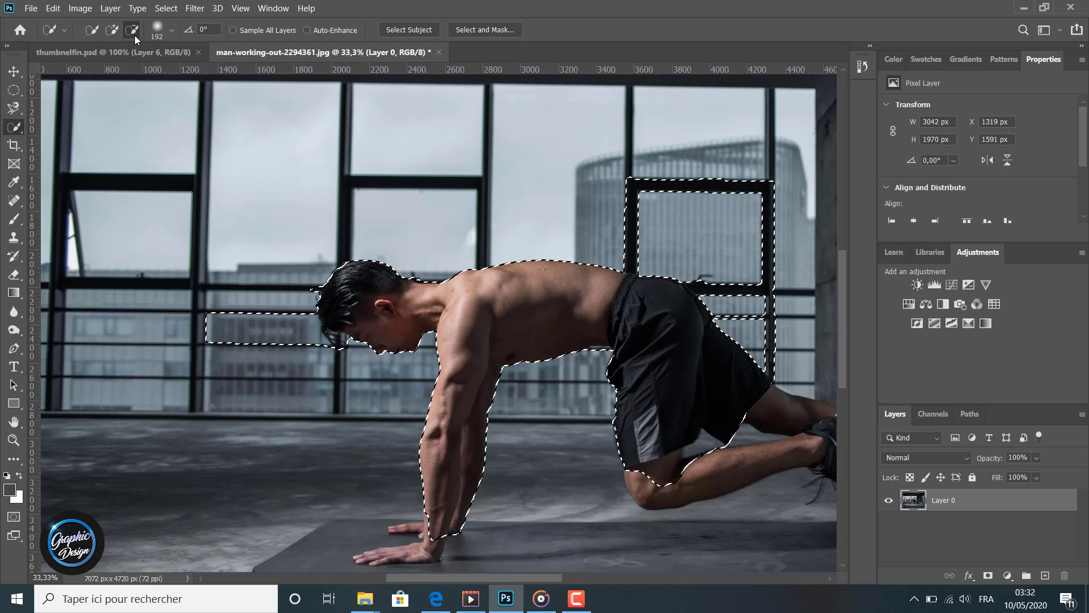
{"action": "left_click", "coordinate": [220, 326]}
{"action": "left_click_drag", "start_coordinate": [224, 322], "coordinate": [250, 326]}
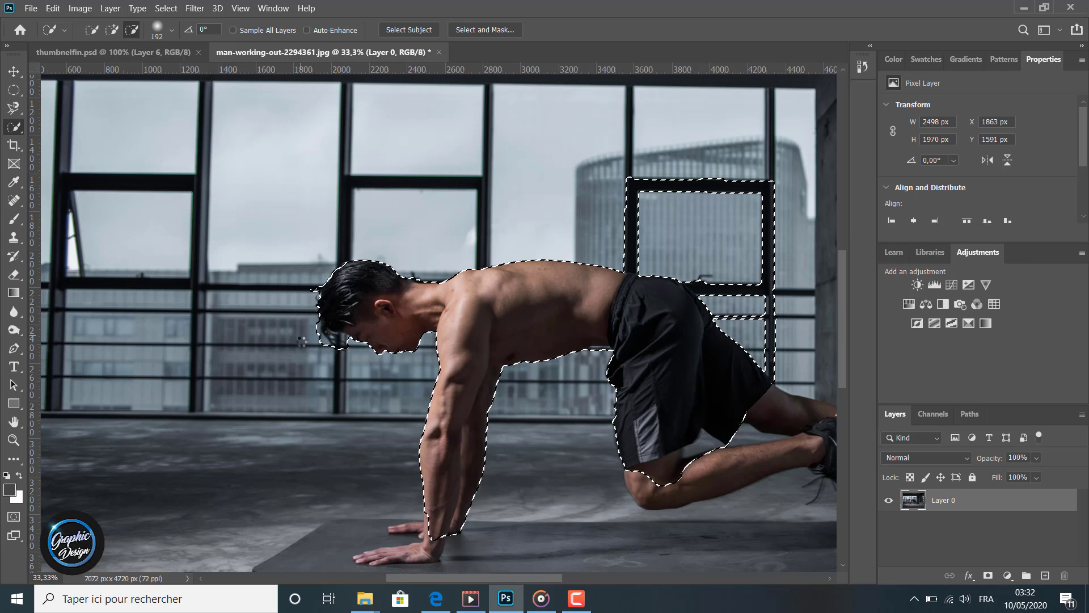
{"action": "left_click", "coordinate": [312, 348]}
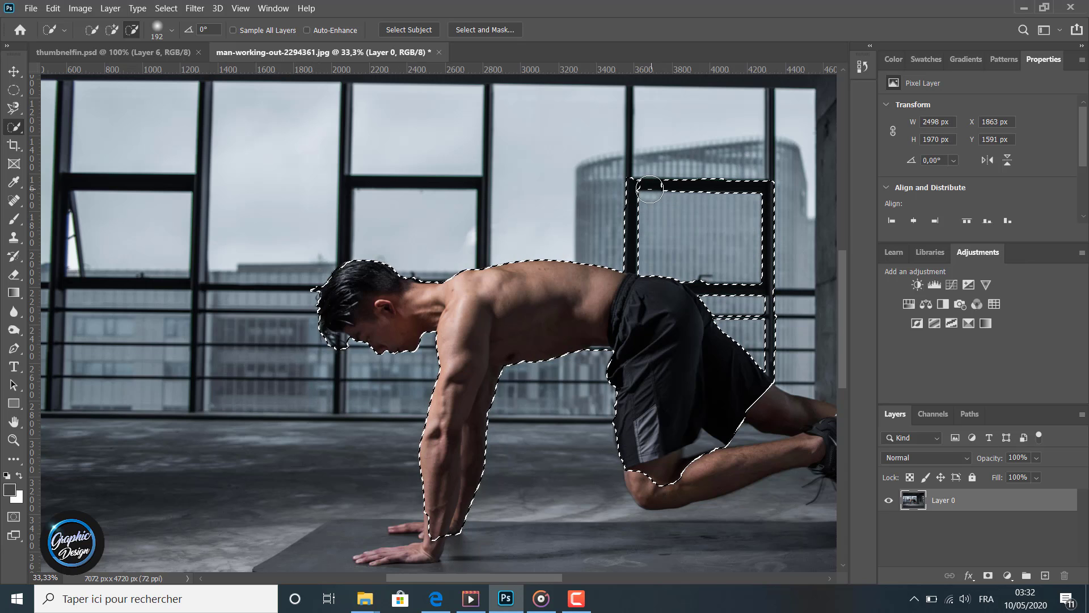
Subtract the window frame above and behind the shorts from the selection
{"action": "left_click", "coordinate": [650, 189]}
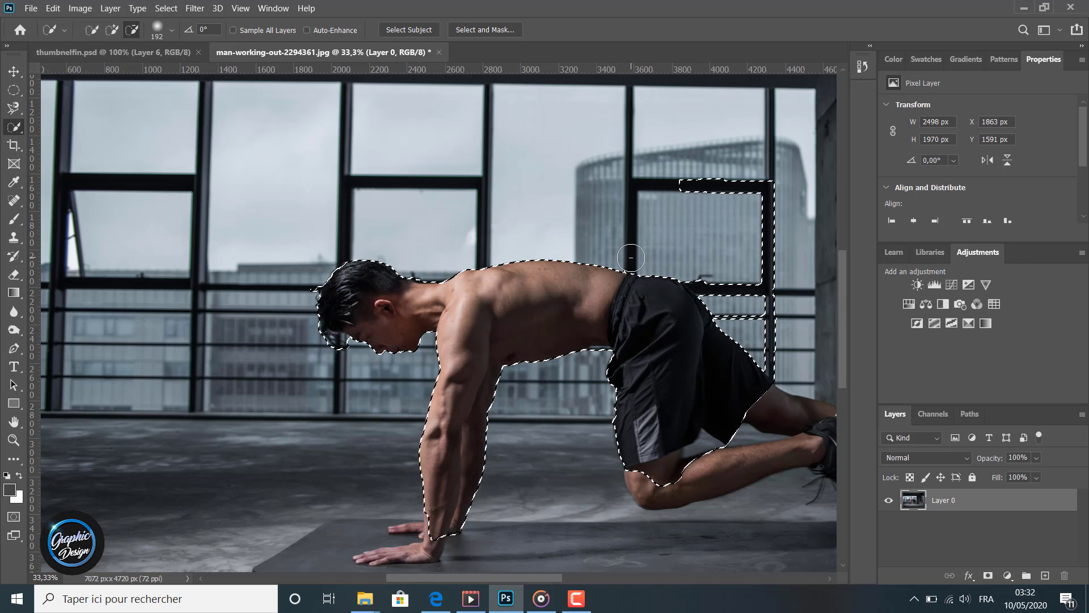
{"action": "left_click", "coordinate": [630, 258]}
{"action": "left_click", "coordinate": [703, 273]}
{"action": "left_click", "coordinate": [774, 221]}
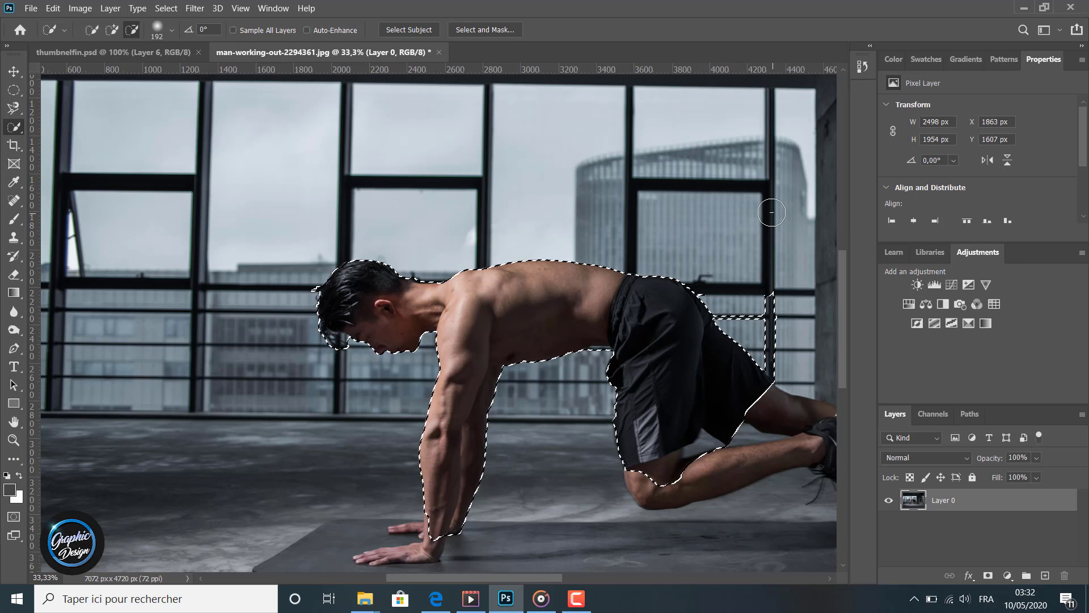
{"action": "left_click", "coordinate": [770, 302]}
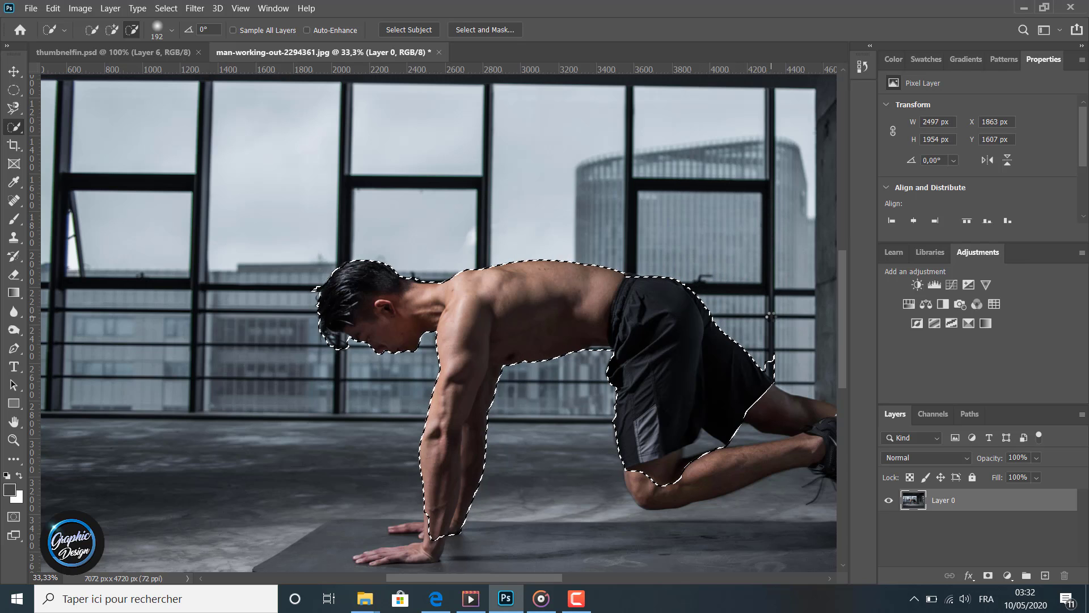
{"action": "left_click", "coordinate": [766, 318]}
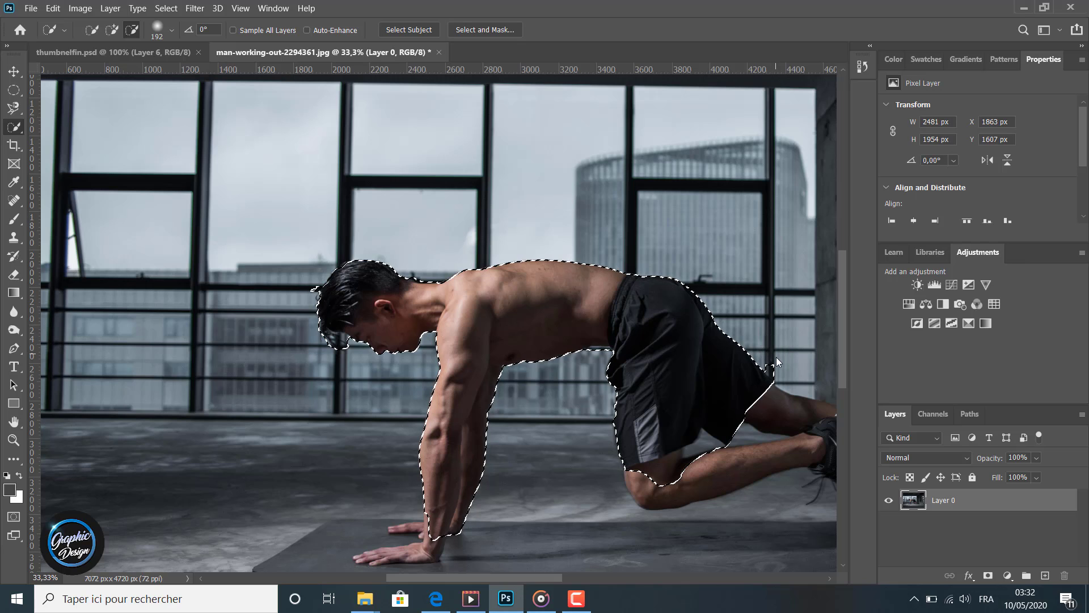
{"action": "left_click", "coordinate": [776, 355]}
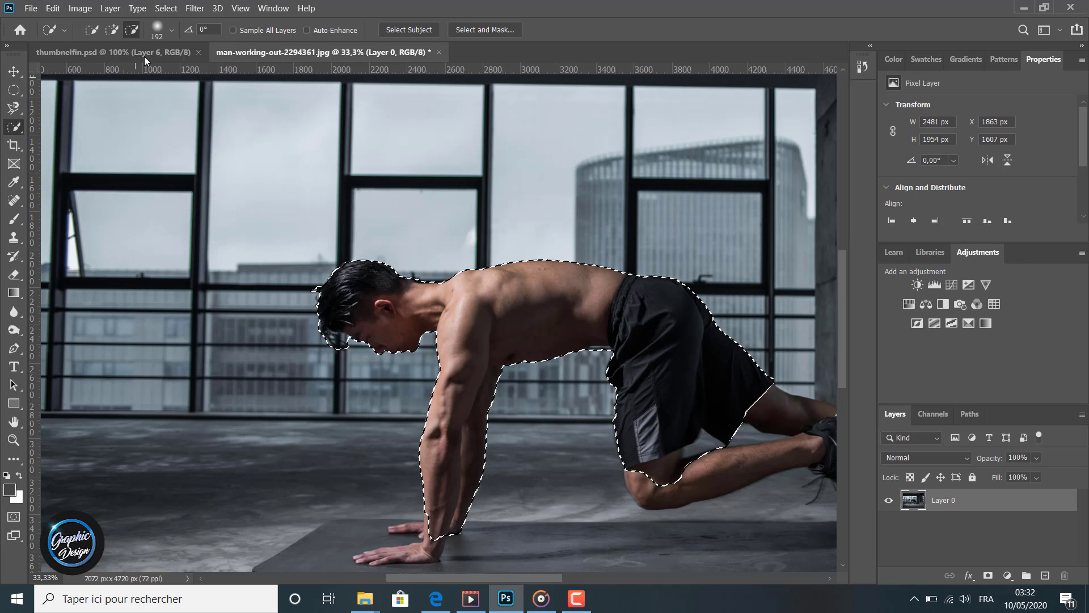
Add the bent front leg and the rear thigh to the selection
{"action": "left_click", "coordinate": [116, 29]}
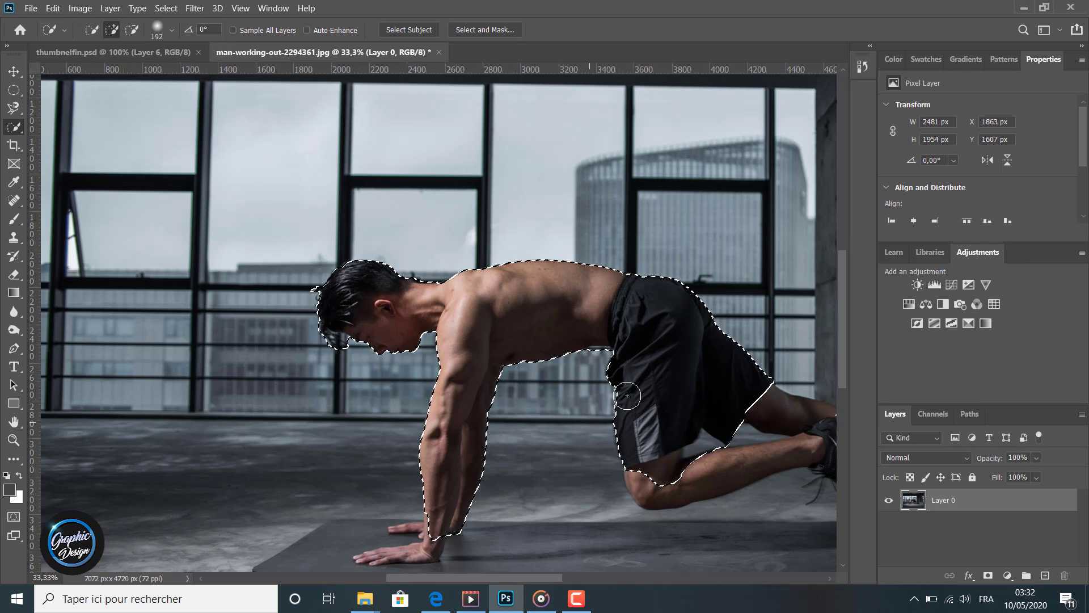
{"action": "left_click", "coordinate": [647, 475]}
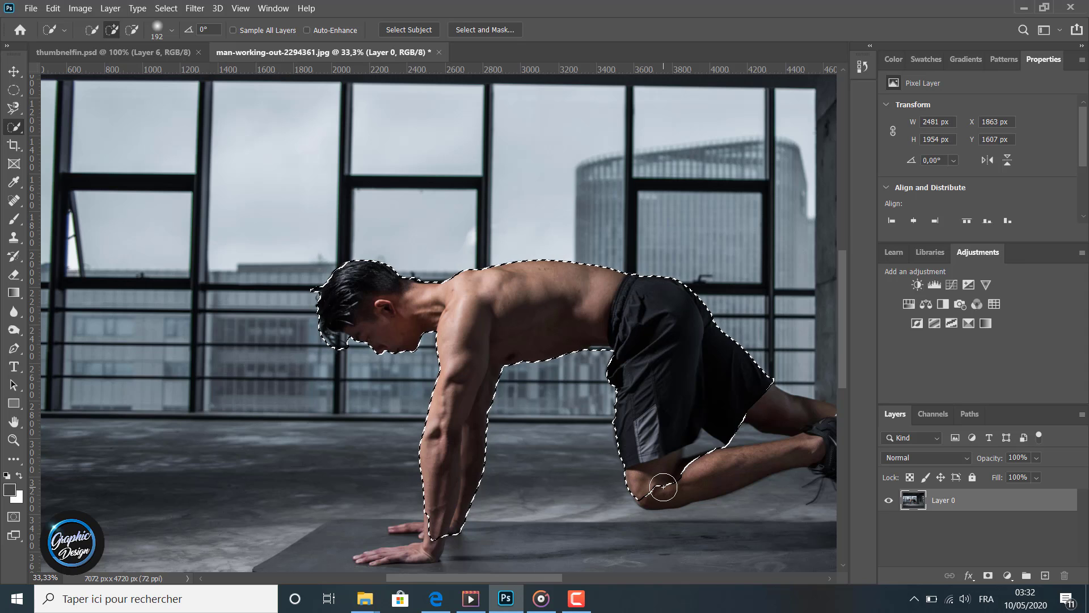
{"action": "left_click", "coordinate": [712, 478]}
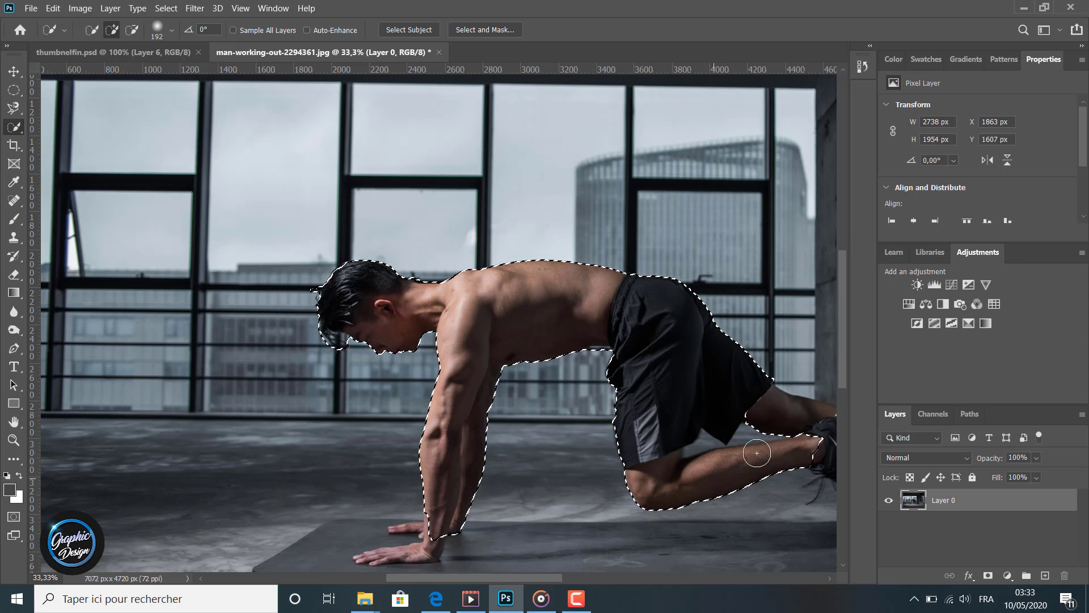
{"action": "left_click", "coordinate": [780, 411]}
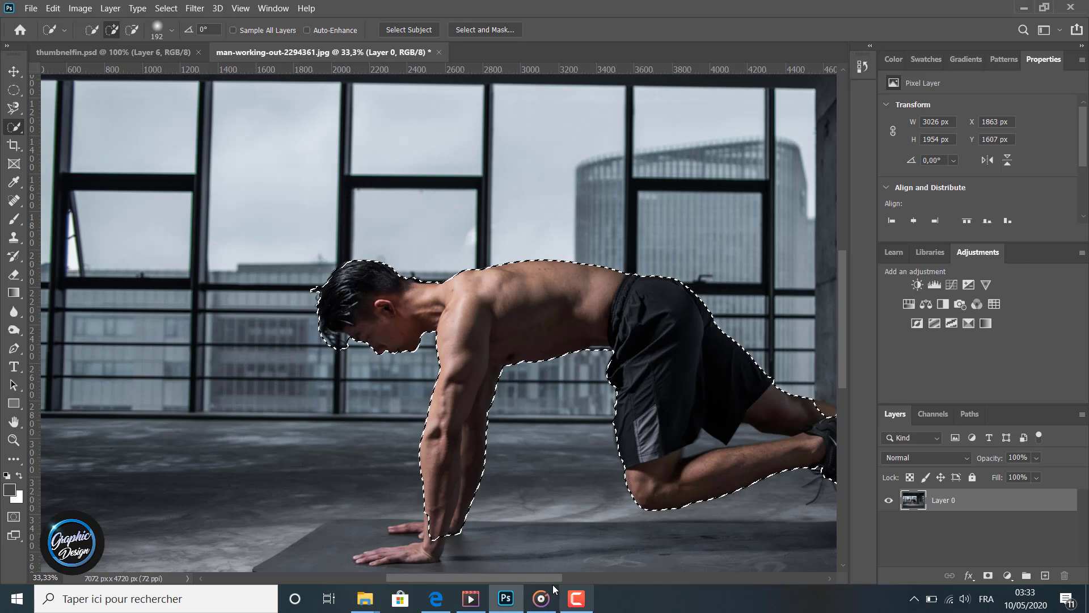
Add both shoes, the rear lower leg and the hands to the selection
{"action": "left_click_drag", "start_coordinate": [543, 578], "coordinate": [605, 583]}
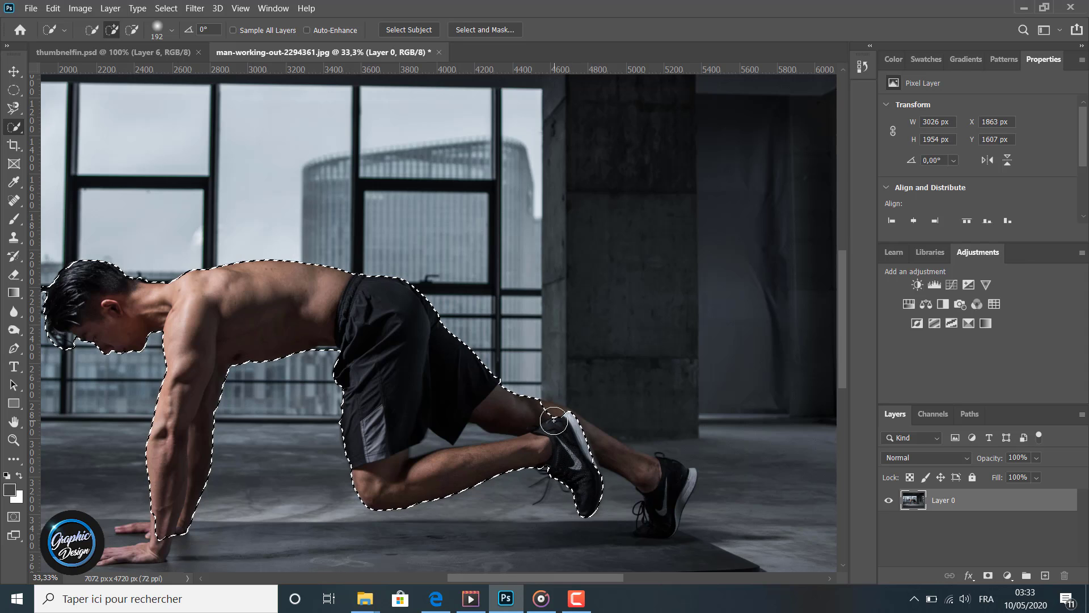
{"action": "mouse_move", "coordinate": [564, 430]}
{"action": "left_mouse_down"}
{"action": "mouse_move", "coordinate": [586, 442]}
{"action": "mouse_move", "coordinate": [586, 495]}
{"action": "left_mouse_up"}
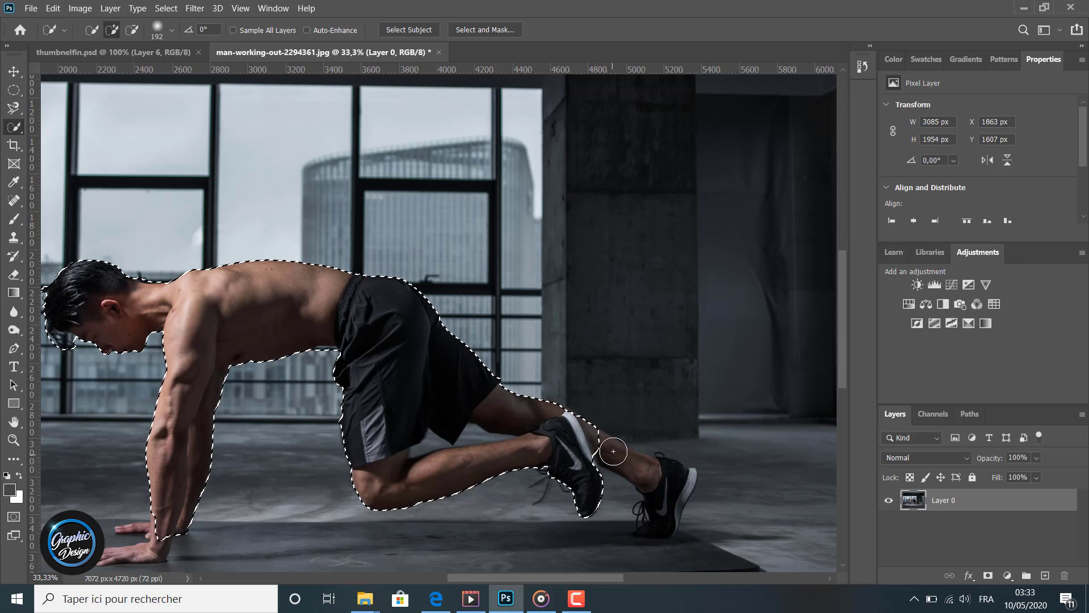
{"action": "left_click_drag", "start_coordinate": [614, 448], "coordinate": [671, 486]}
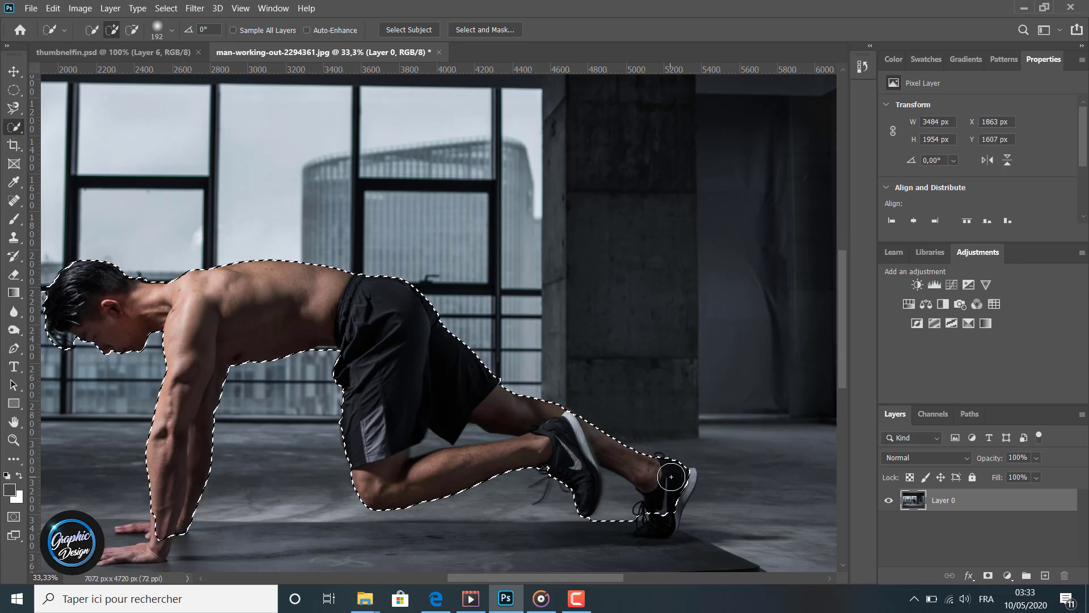
{"action": "left_click_drag", "start_coordinate": [680, 478], "coordinate": [652, 533]}
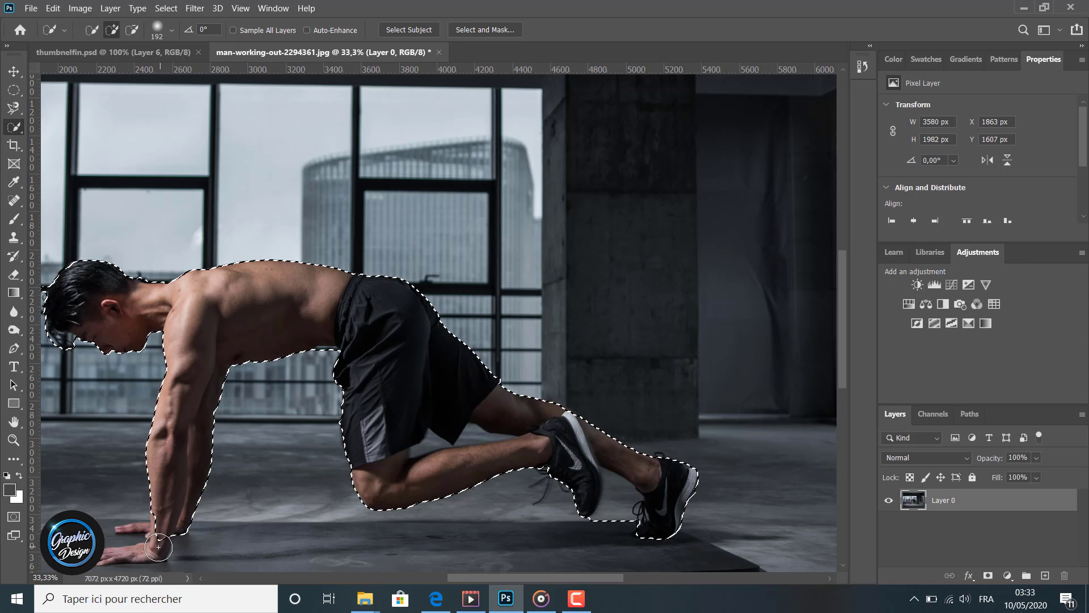
{"action": "left_click_drag", "start_coordinate": [153, 540], "coordinate": [128, 553]}
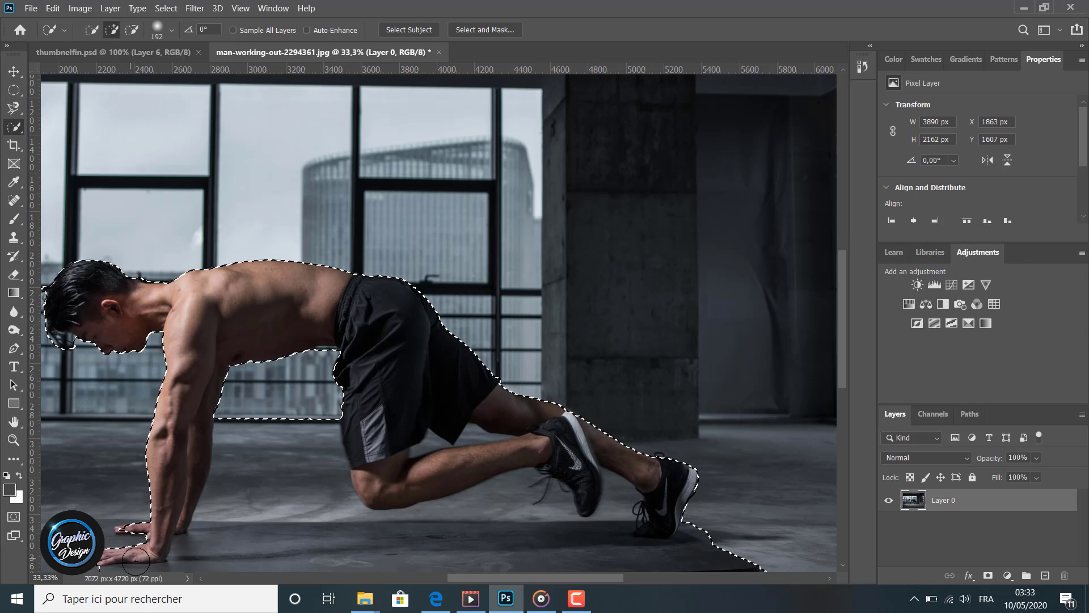
Subtract the floor behind the arms and the exercise mat under the body and shoes from the selection
{"action": "scroll", "coordinate": [280, 535], "scroll_direction": "down", "scroll_amount": 1}
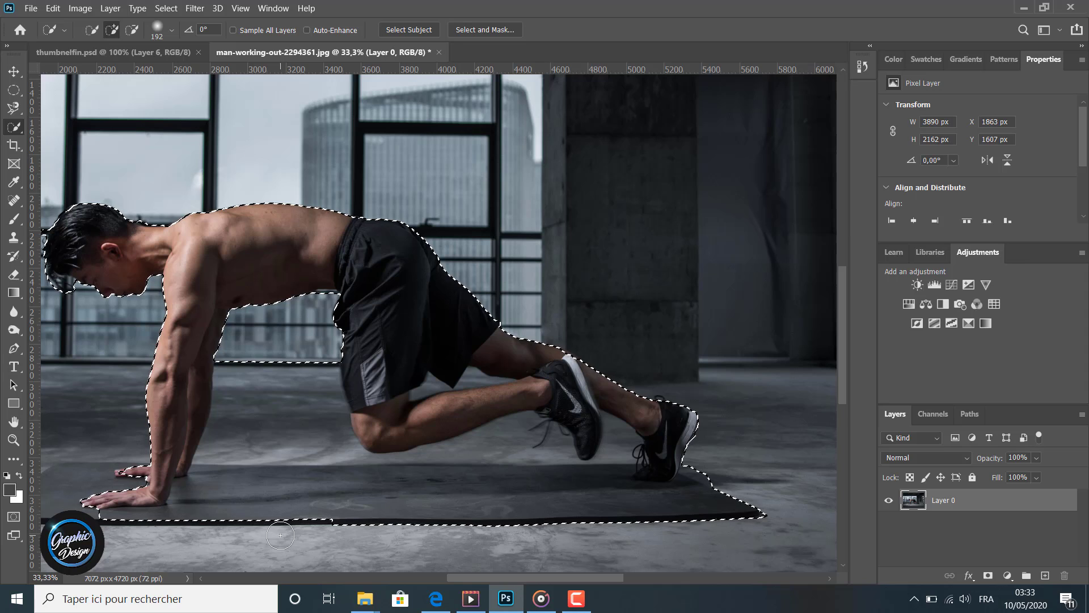
{"action": "left_click", "coordinate": [131, 30]}
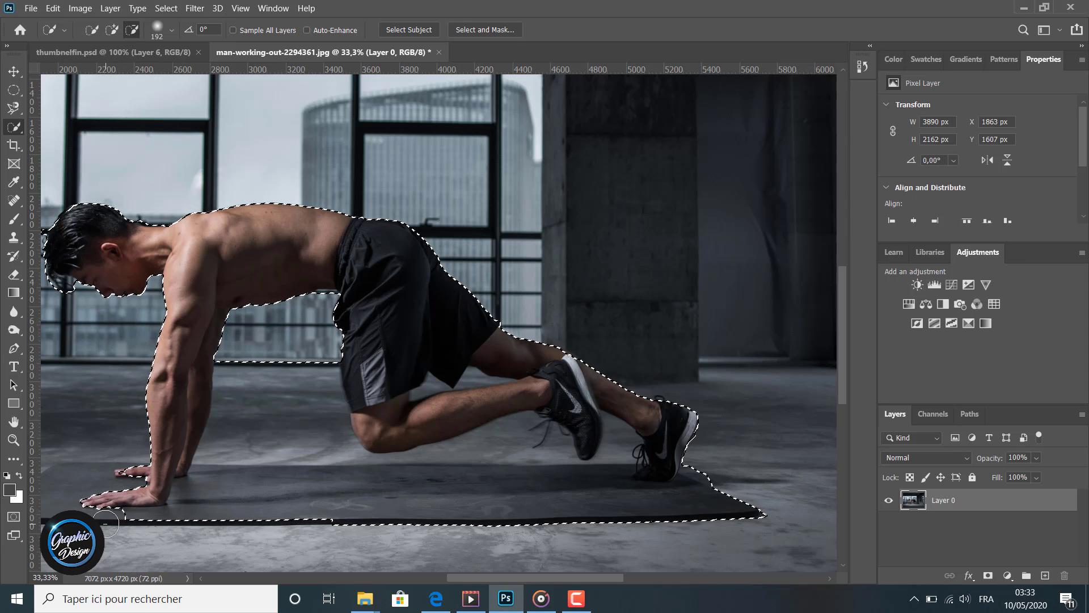
{"action": "left_click", "coordinate": [146, 525]}
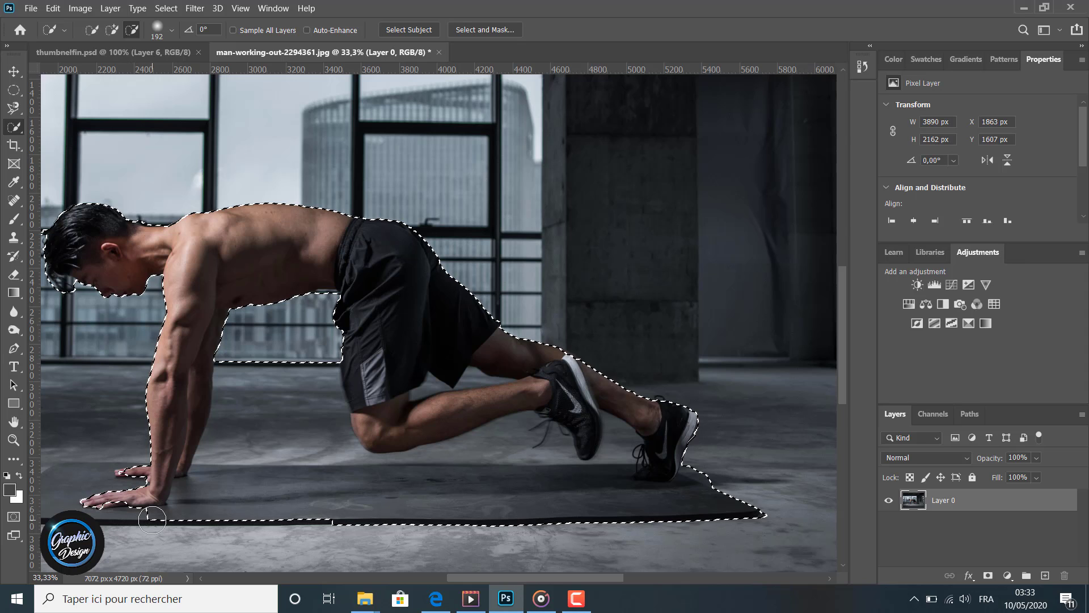
{"action": "mouse_move", "coordinate": [152, 519]}
{"action": "left_mouse_down"}
{"action": "mouse_move", "coordinate": [262, 530]}
{"action": "mouse_move", "coordinate": [332, 505]}
{"action": "mouse_move", "coordinate": [331, 467]}
{"action": "mouse_move", "coordinate": [290, 402]}
{"action": "mouse_move", "coordinate": [278, 341]}
{"action": "left_mouse_up"}
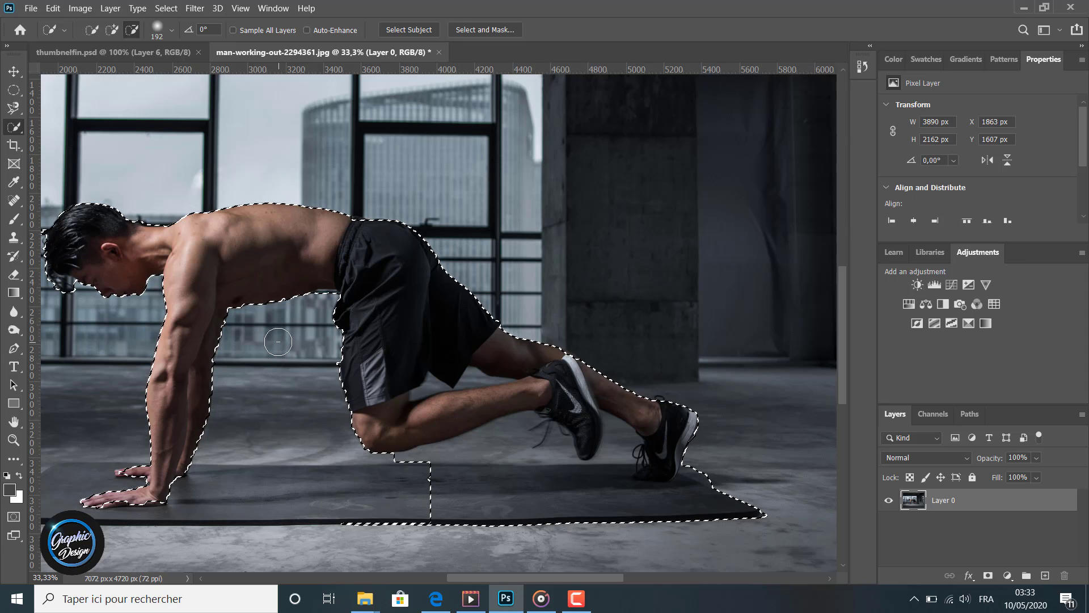
{"action": "mouse_move", "coordinate": [352, 493]}
{"action": "left_mouse_down"}
{"action": "mouse_move", "coordinate": [385, 522]}
{"action": "mouse_move", "coordinate": [594, 519]}
{"action": "mouse_move", "coordinate": [619, 474]}
{"action": "mouse_move", "coordinate": [632, 521]}
{"action": "mouse_move", "coordinate": [720, 529]}
{"action": "left_mouse_up"}
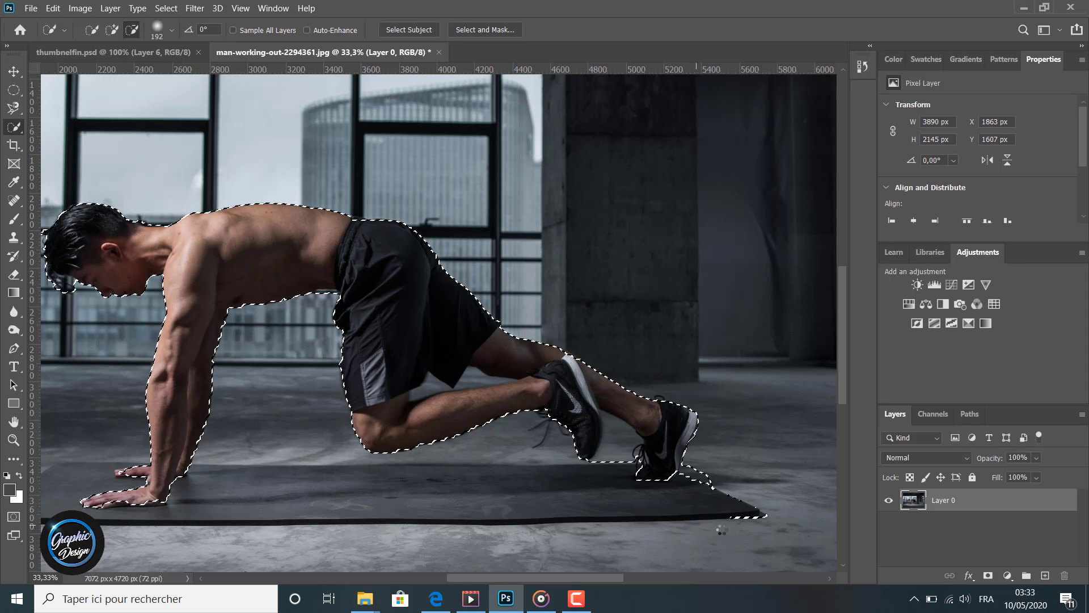
{"action": "left_click_drag", "start_coordinate": [713, 488], "coordinate": [703, 478]}
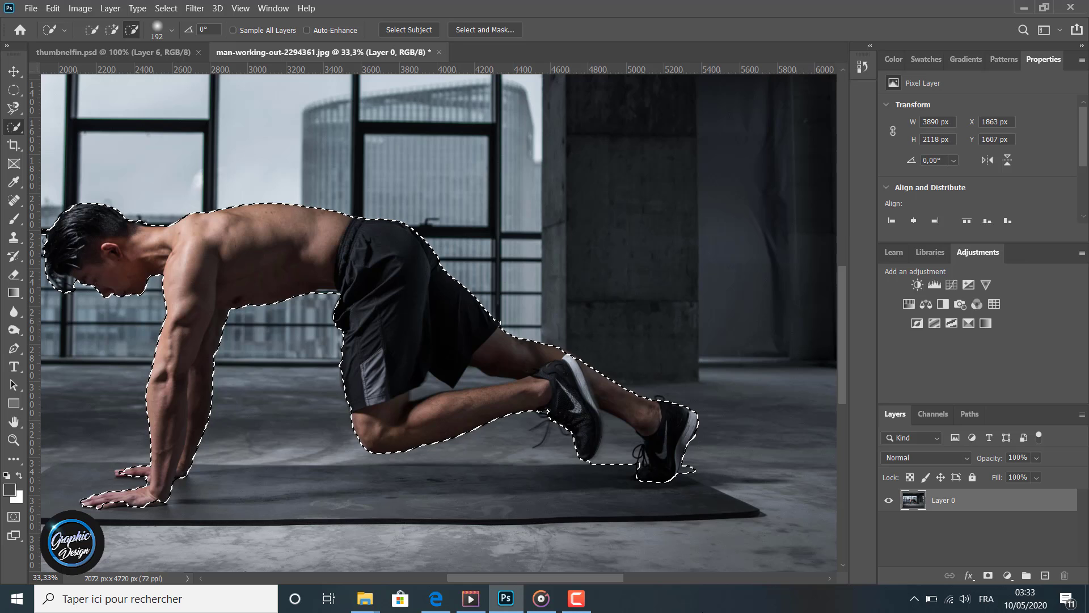
Add the fingers of the front hand to the selection with a 17 px brush
{"action": "left_click", "coordinate": [113, 30]}
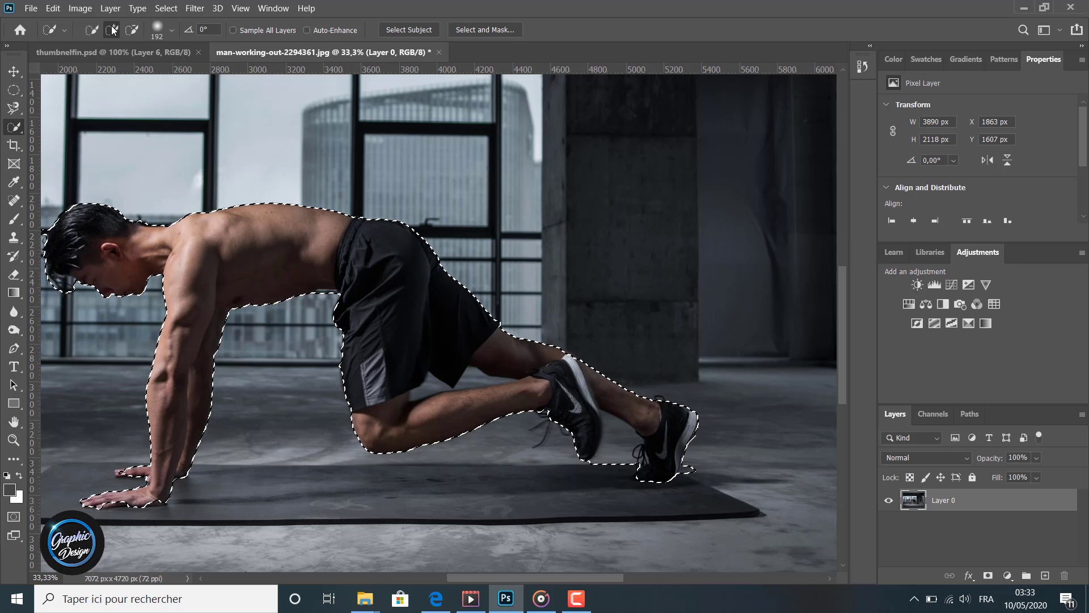
{"action": "left_click", "coordinate": [171, 29]}
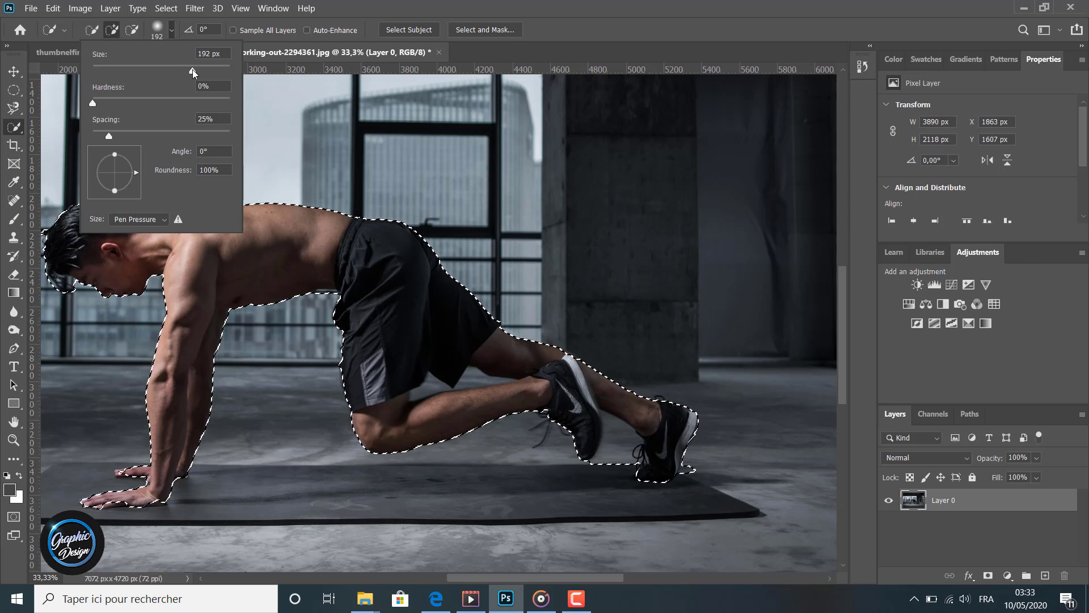
{"action": "left_click_drag", "start_coordinate": [193, 69], "coordinate": [103, 70]}
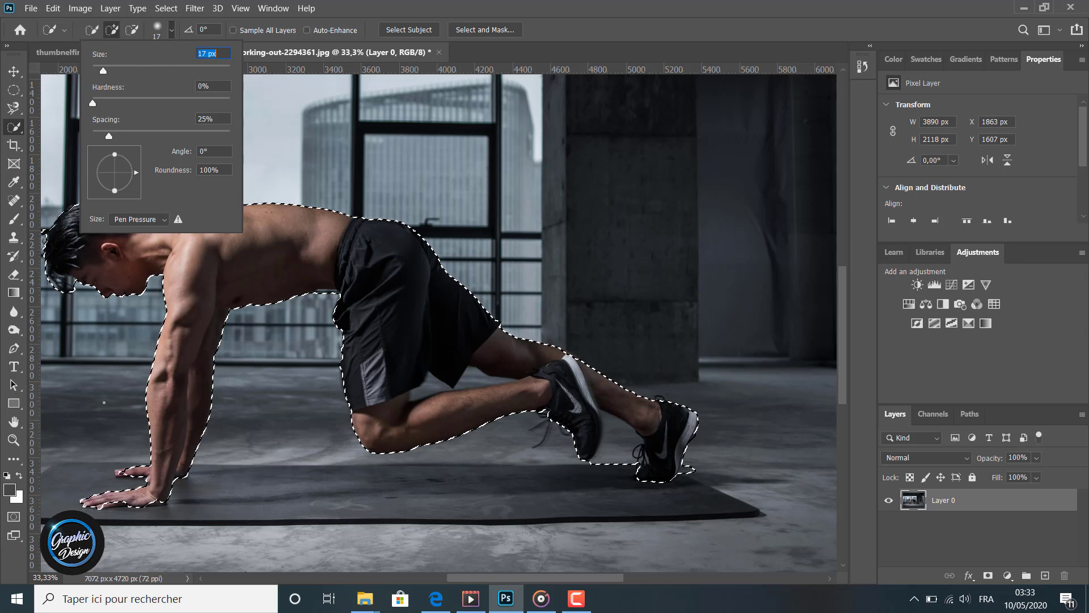
{"action": "key", "text": "Return"}
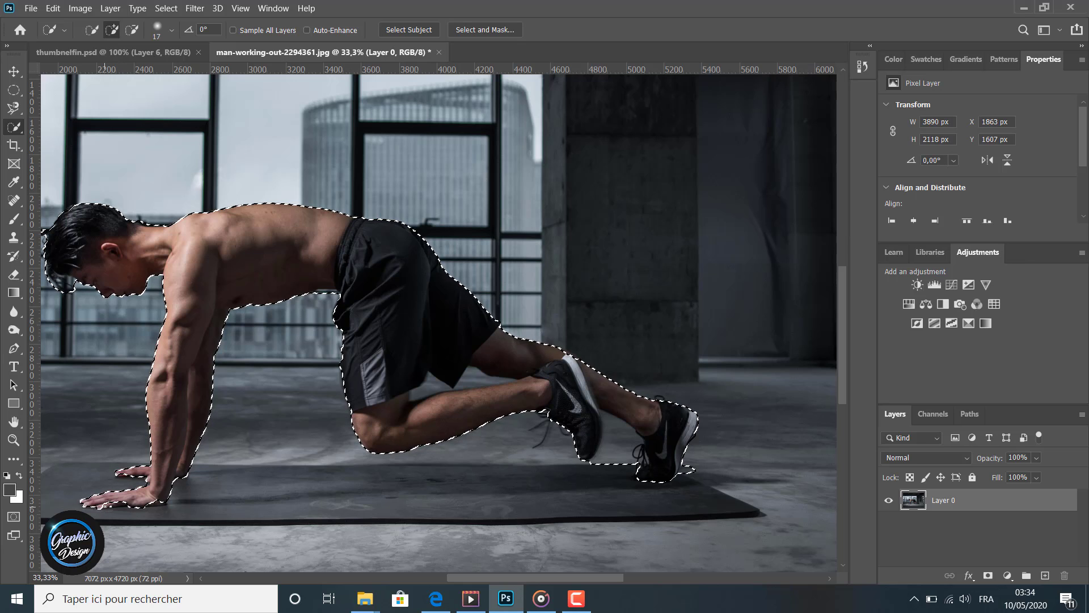
{"action": "left_click_drag", "start_coordinate": [105, 506], "coordinate": [107, 505]}
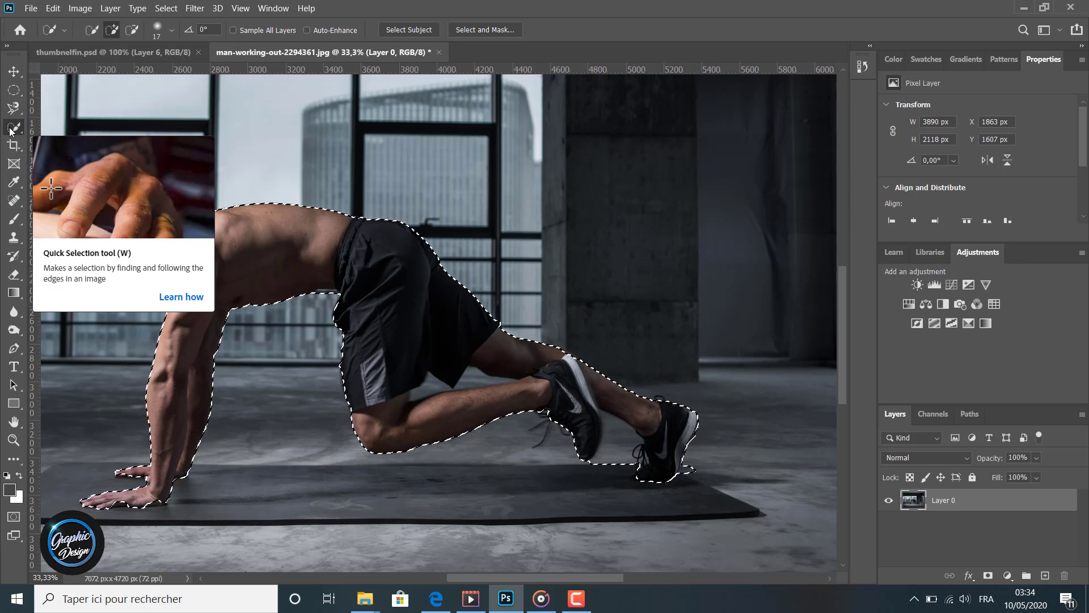
Subtract the gap between the shorts and bent leg and the floor around both shoes from the selection, using a 66 px brush
{"action": "left_click", "coordinate": [131, 30]}
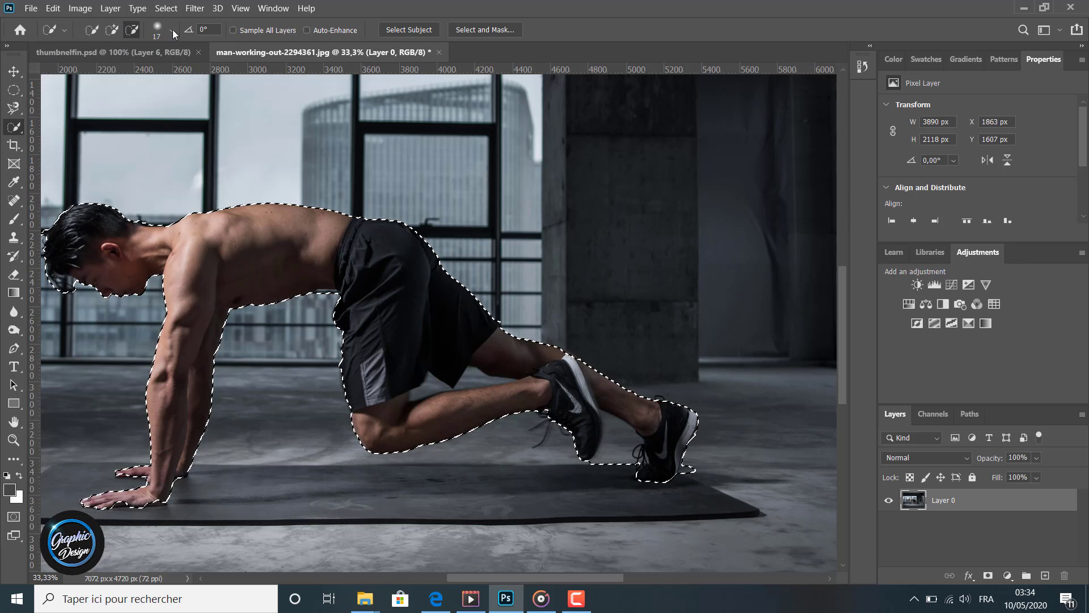
{"action": "left_click", "coordinate": [173, 30]}
{"action": "left_click_drag", "start_coordinate": [123, 67], "coordinate": [157, 74]}
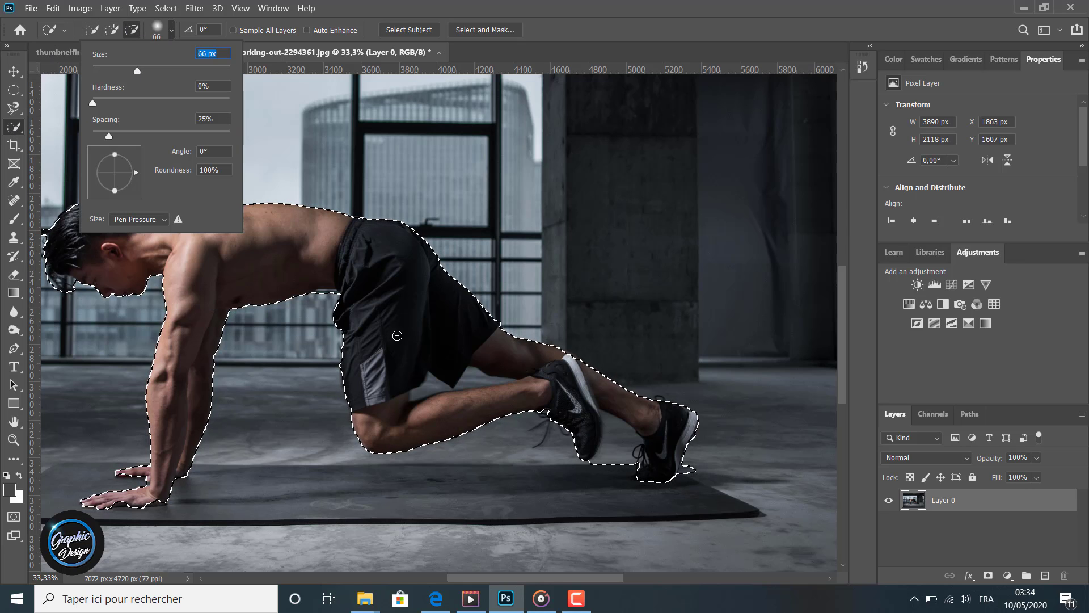
{"action": "left_click", "coordinate": [433, 383]}
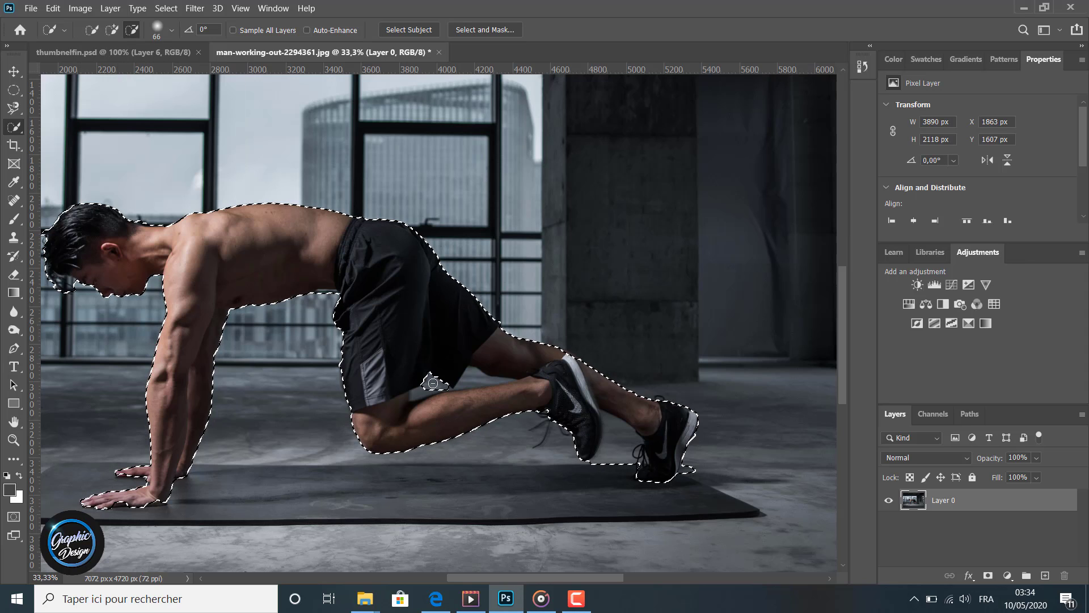
{"action": "left_click", "coordinate": [420, 390]}
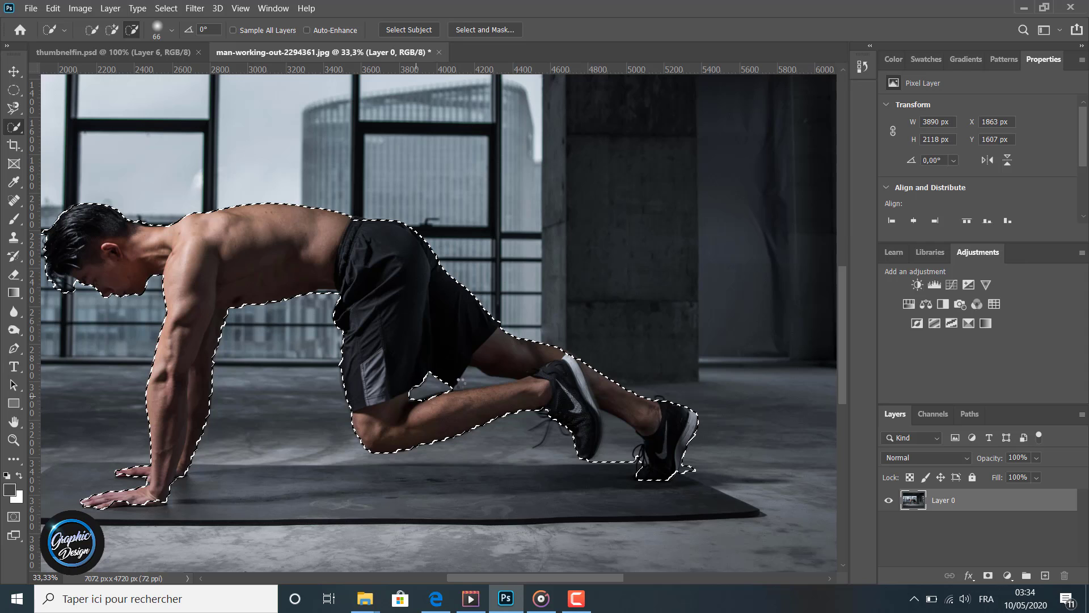
{"action": "left_click", "coordinate": [464, 382]}
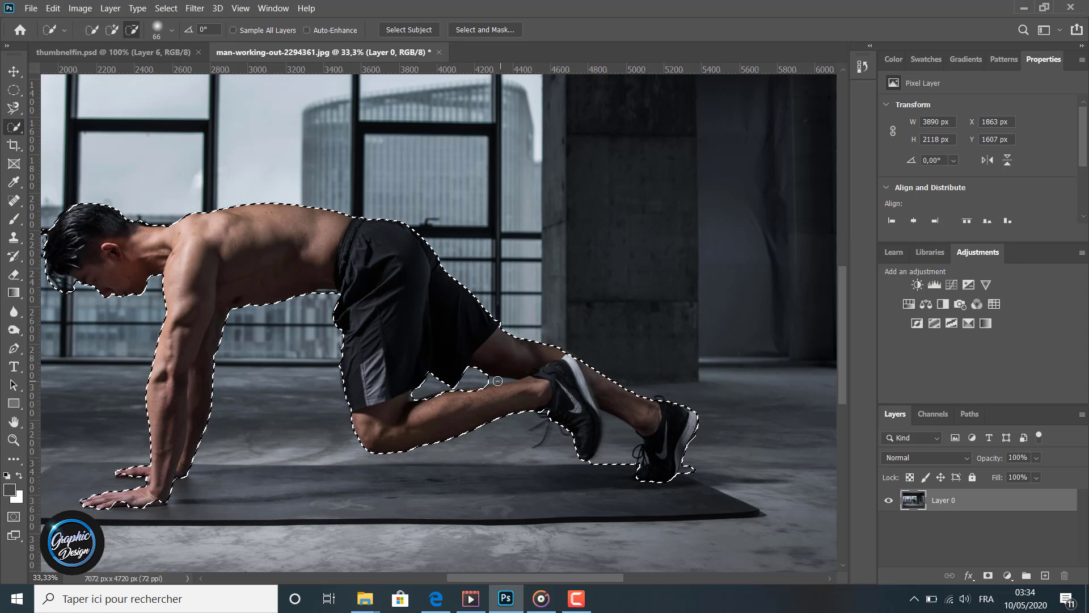
{"action": "left_click", "coordinate": [494, 381]}
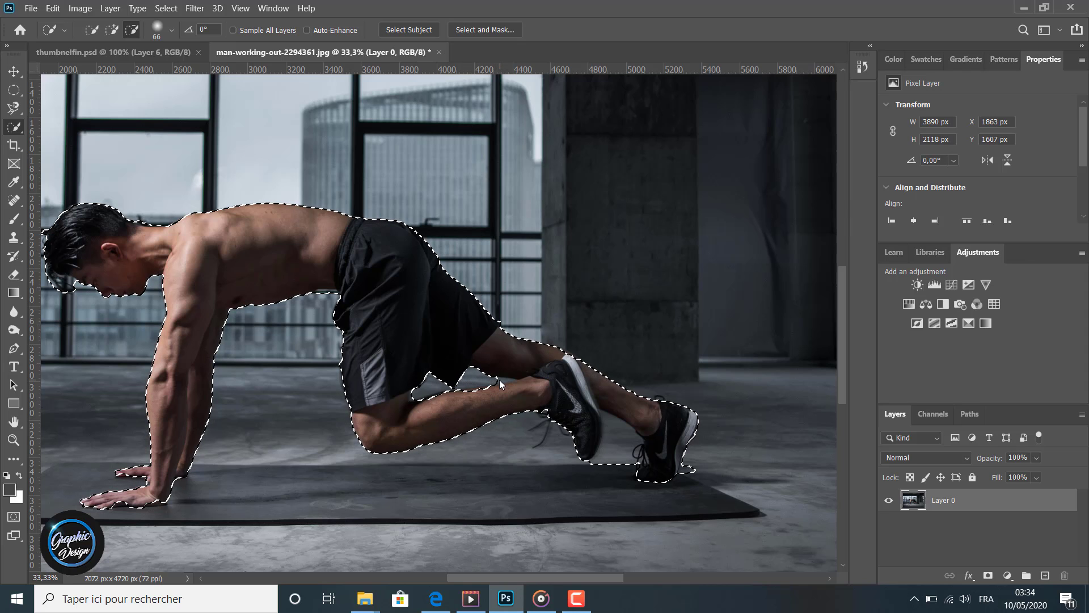
{"action": "left_click", "coordinate": [509, 383]}
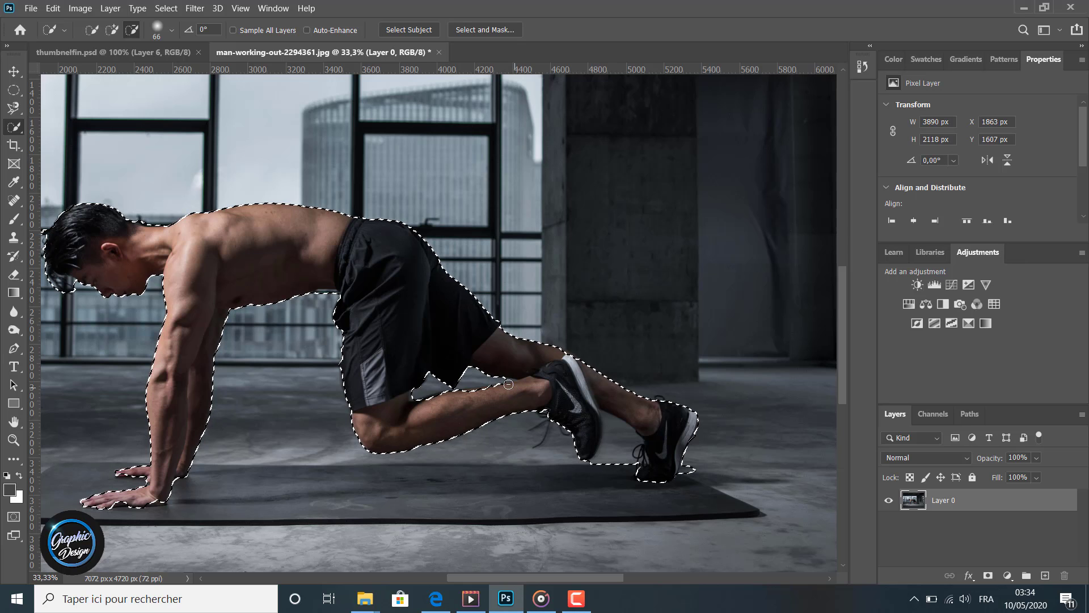
{"action": "left_click", "coordinate": [509, 381]}
{"action": "left_click", "coordinate": [413, 399]}
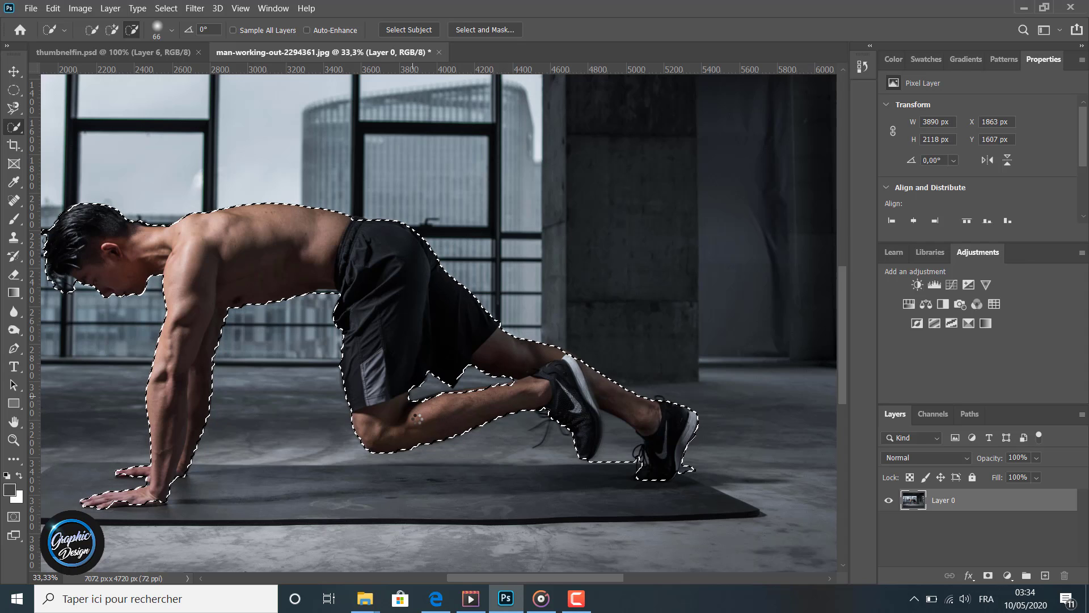
{"action": "left_click", "coordinate": [608, 431]}
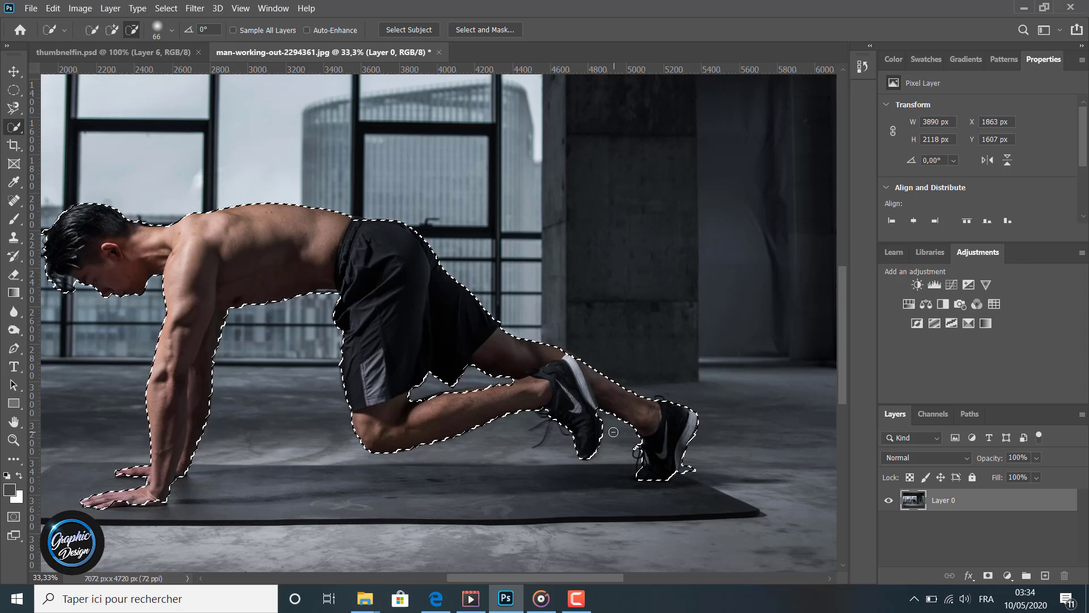
{"action": "left_click", "coordinate": [635, 478]}
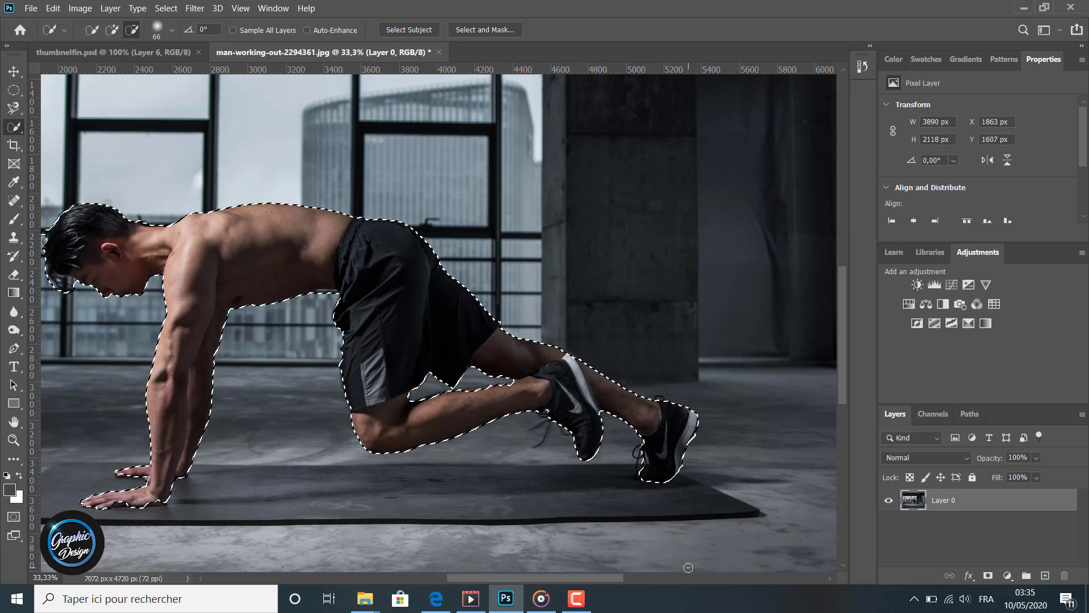
Add the missing lower edge of the front hand and palm to the selection with an 11 px brush
{"action": "left_click", "coordinate": [114, 31]}
{"action": "left_click", "coordinate": [13, 440]}
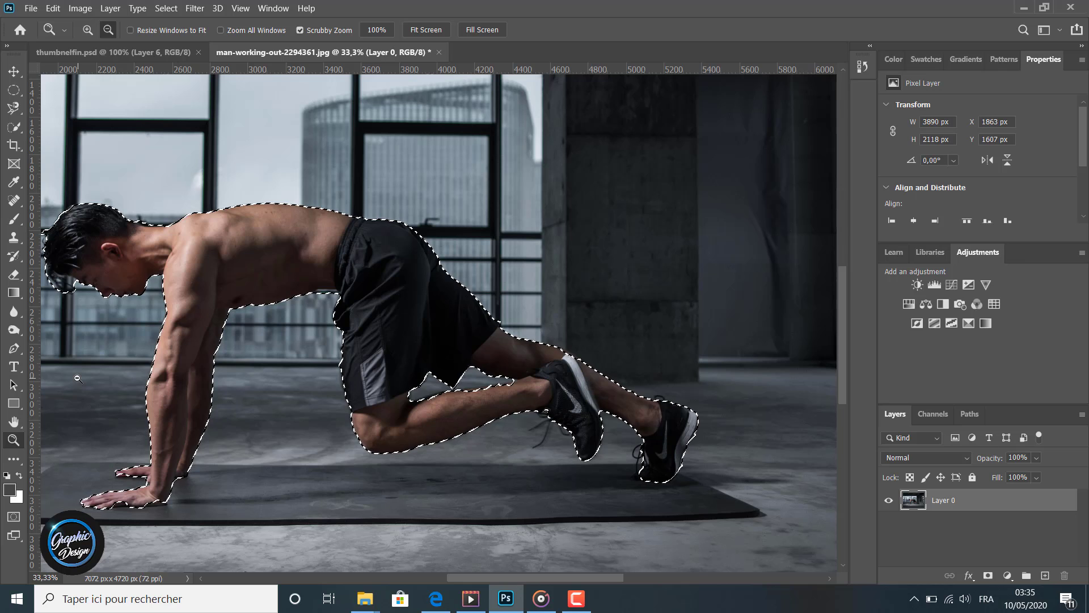
{"action": "left_click", "coordinate": [116, 440]}
{"action": "left_click", "coordinate": [116, 441]}
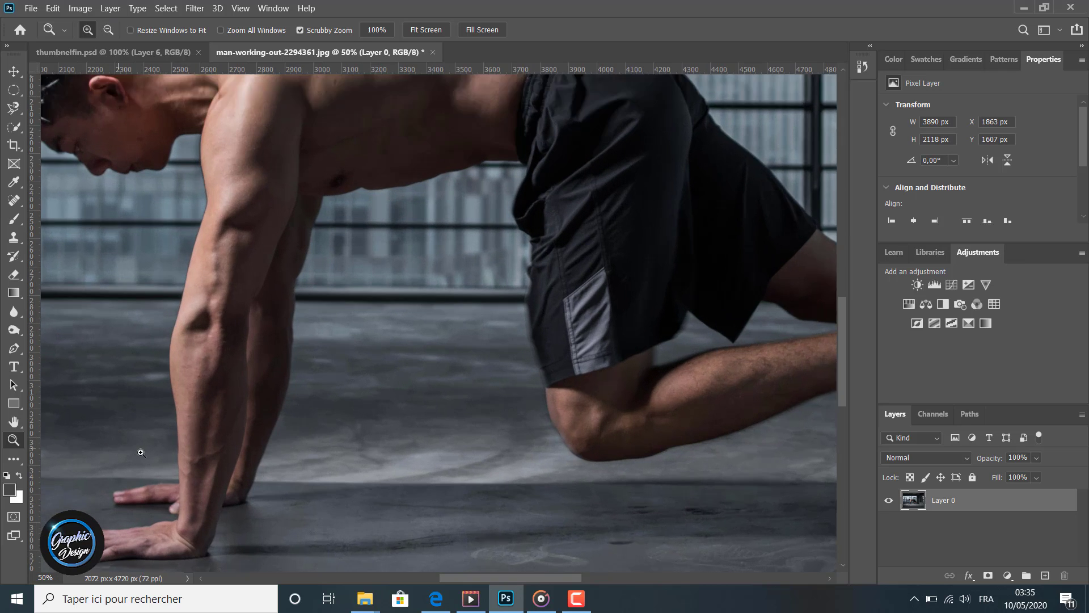
{"action": "scroll", "coordinate": [175, 504], "scroll_direction": "down", "scroll_amount": 3}
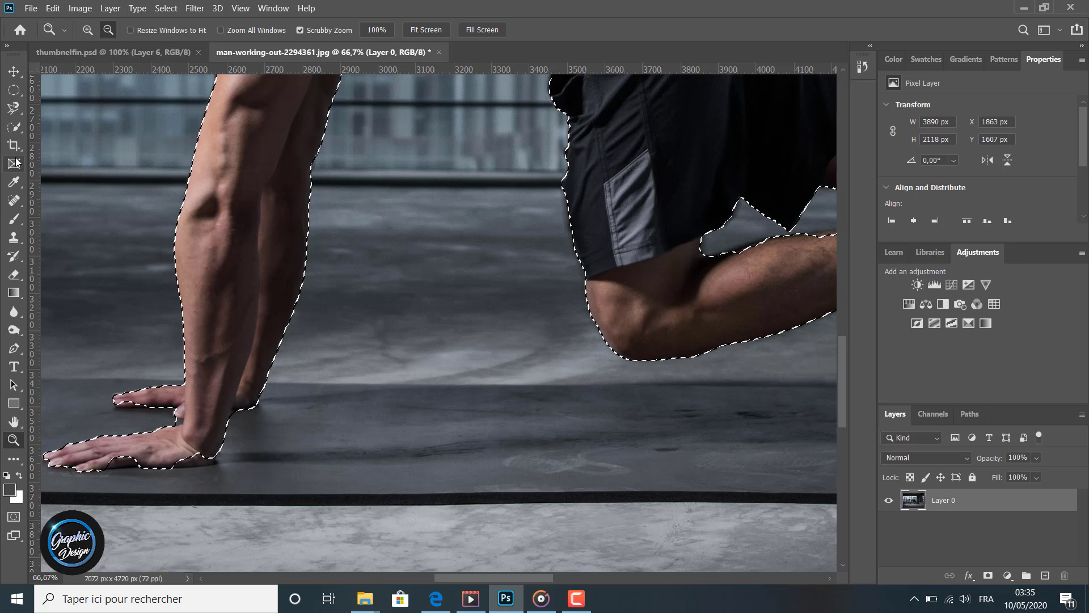
{"action": "key", "text": "w"}
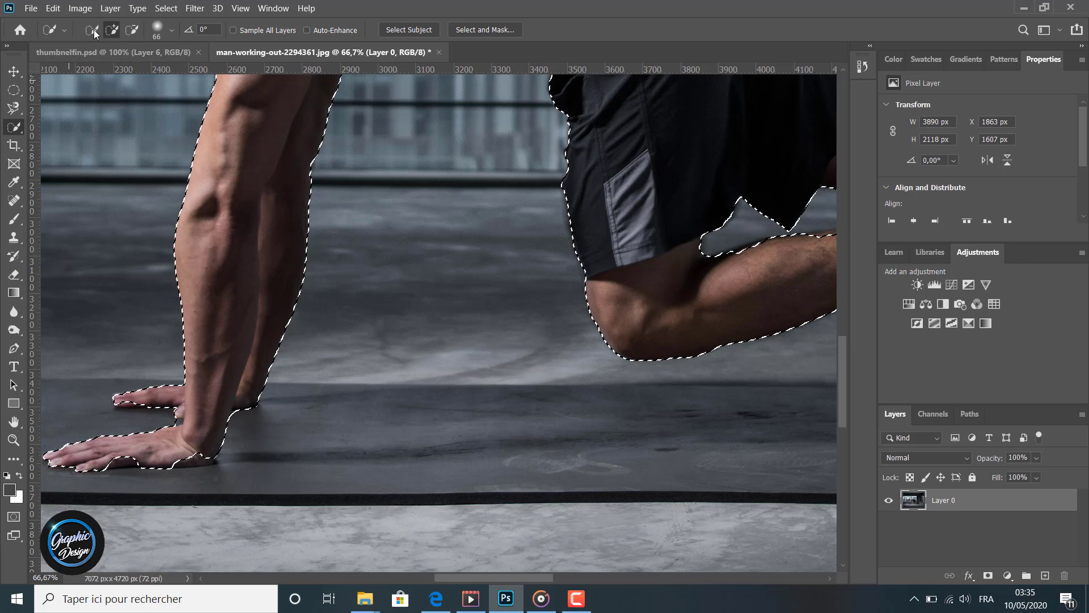
{"action": "left_click", "coordinate": [173, 30]}
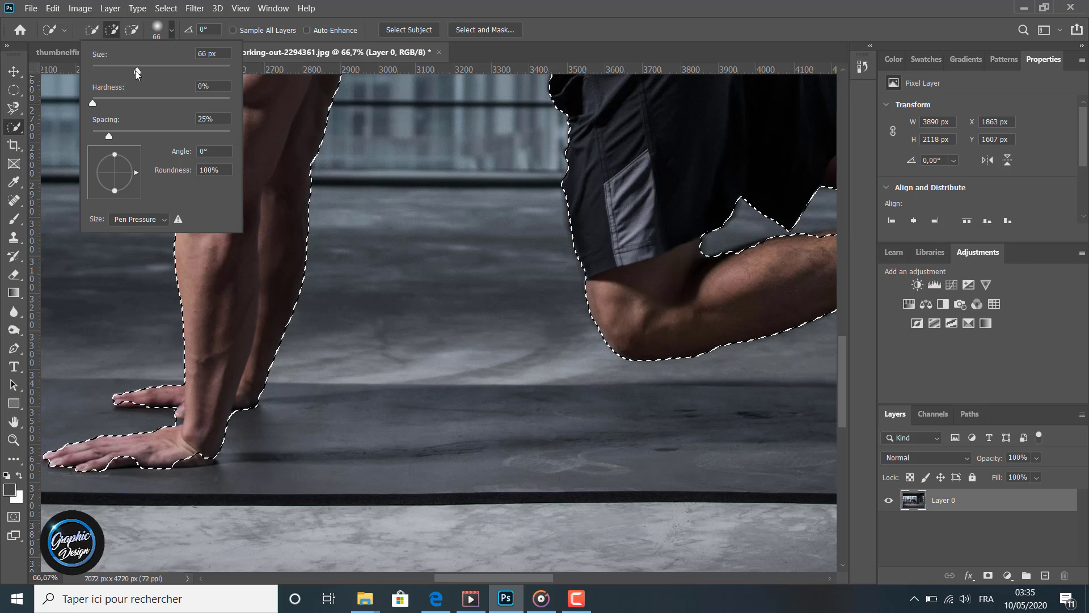
{"action": "left_click_drag", "start_coordinate": [135, 70], "coordinate": [99, 65]}
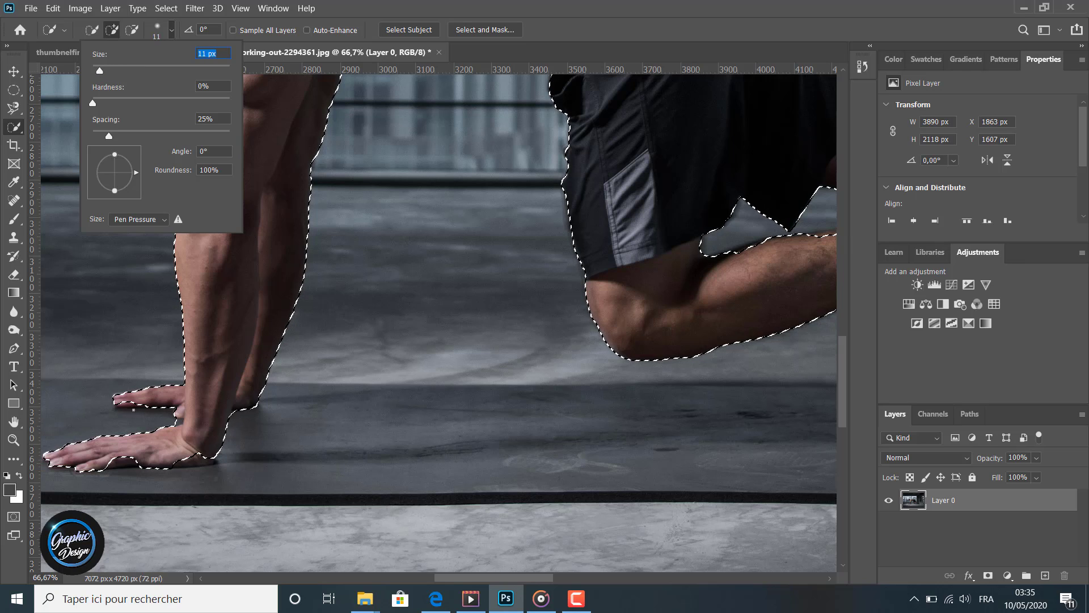
{"action": "key", "text": "Return"}
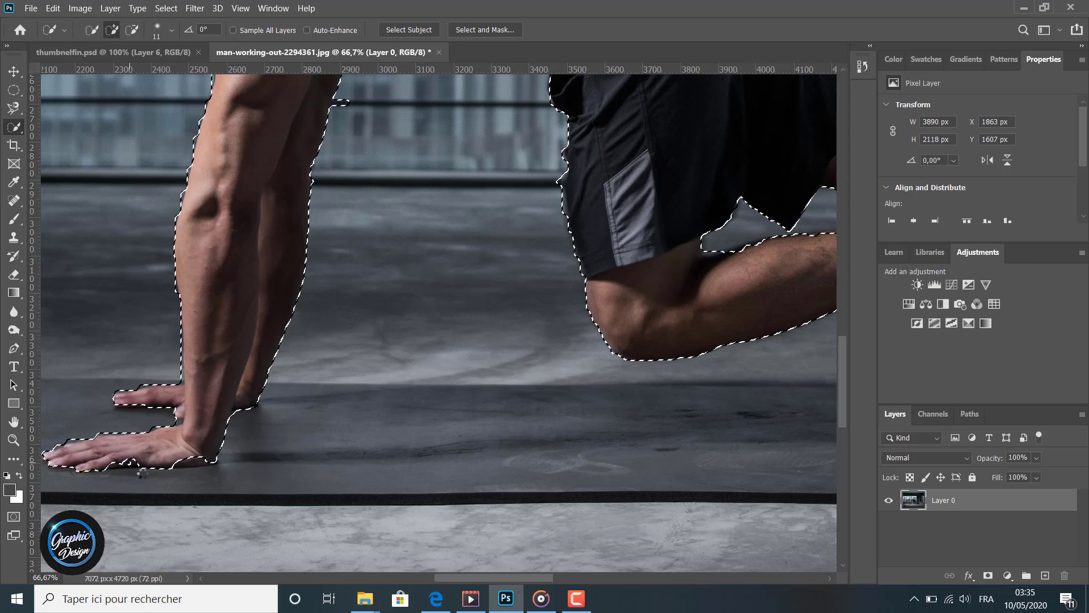
{"action": "left_click", "coordinate": [182, 464]}
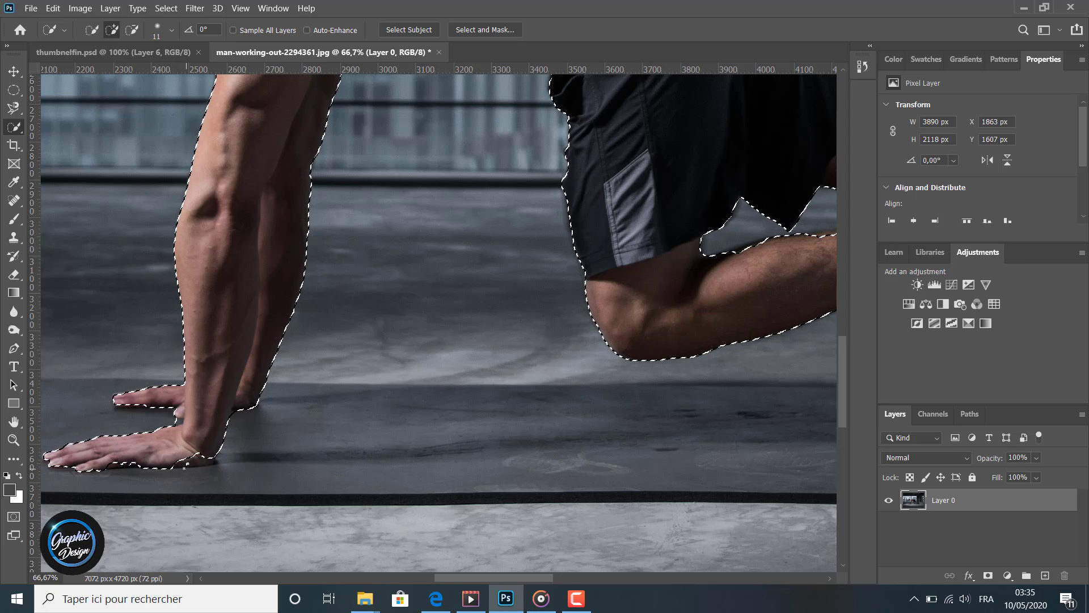
{"action": "key", "text": "ctrl+z"}
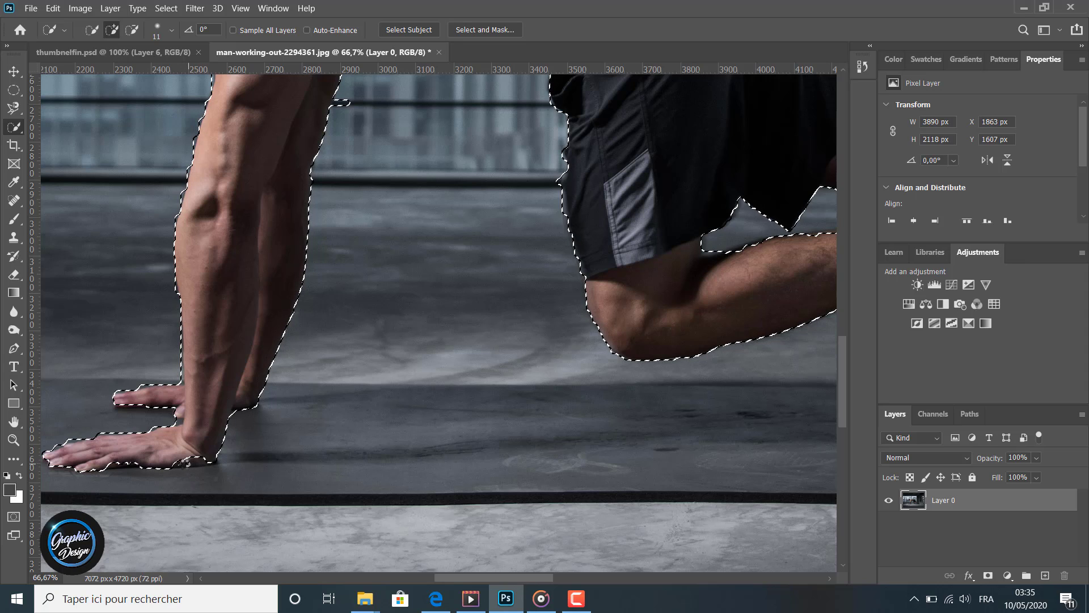
{"action": "left_click", "coordinate": [186, 463]}
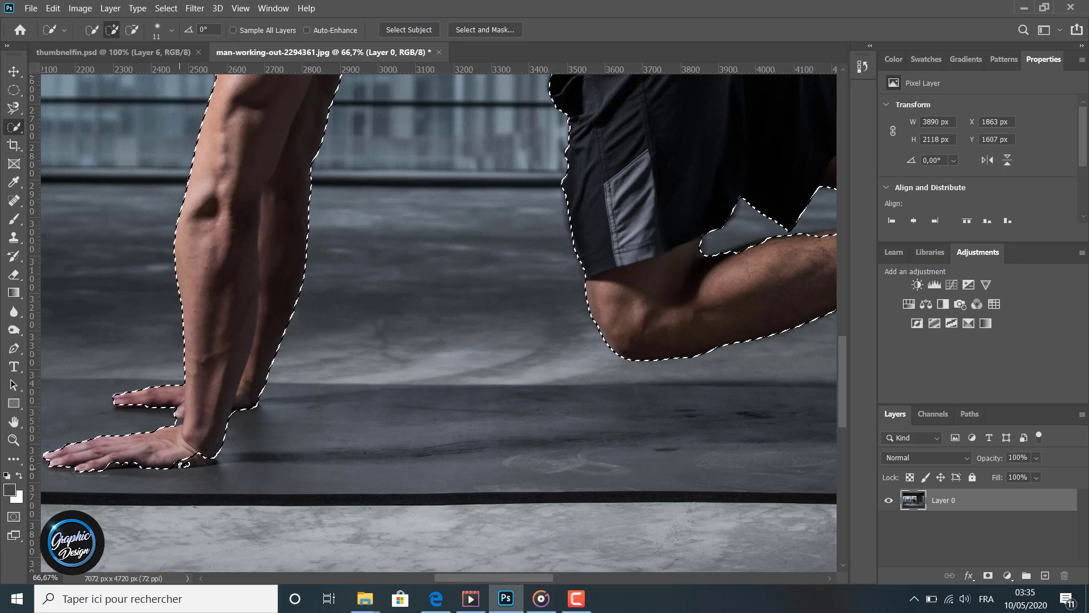
{"action": "key", "text": "ctrl+z"}
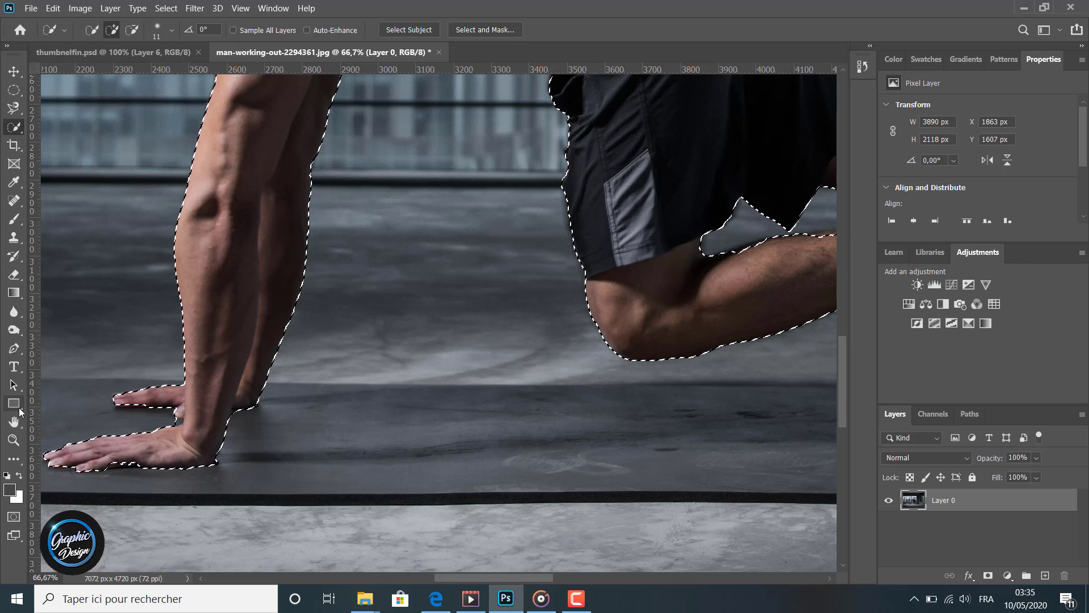
Copy the selected man and paste him onto a new layer, toggling the original photo layer off and on to check the cutout
{"action": "left_click", "coordinate": [14, 441]}
{"action": "left_click", "coordinate": [219, 343], "text": "alt"}
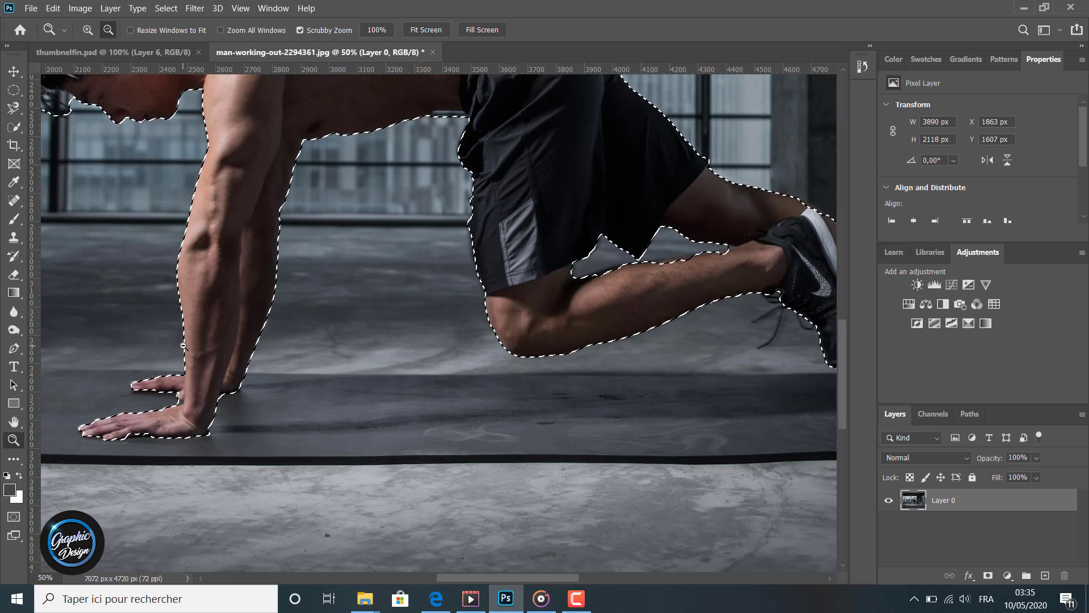
{"action": "left_click", "coordinate": [219, 343], "text": "alt"}
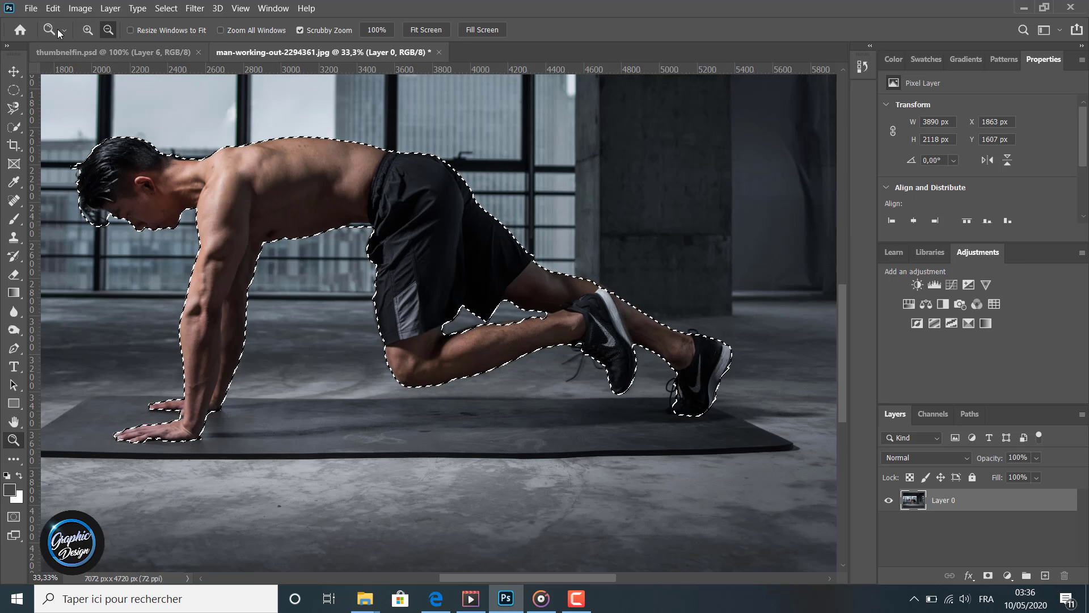
{"action": "left_click", "coordinate": [52, 9]}
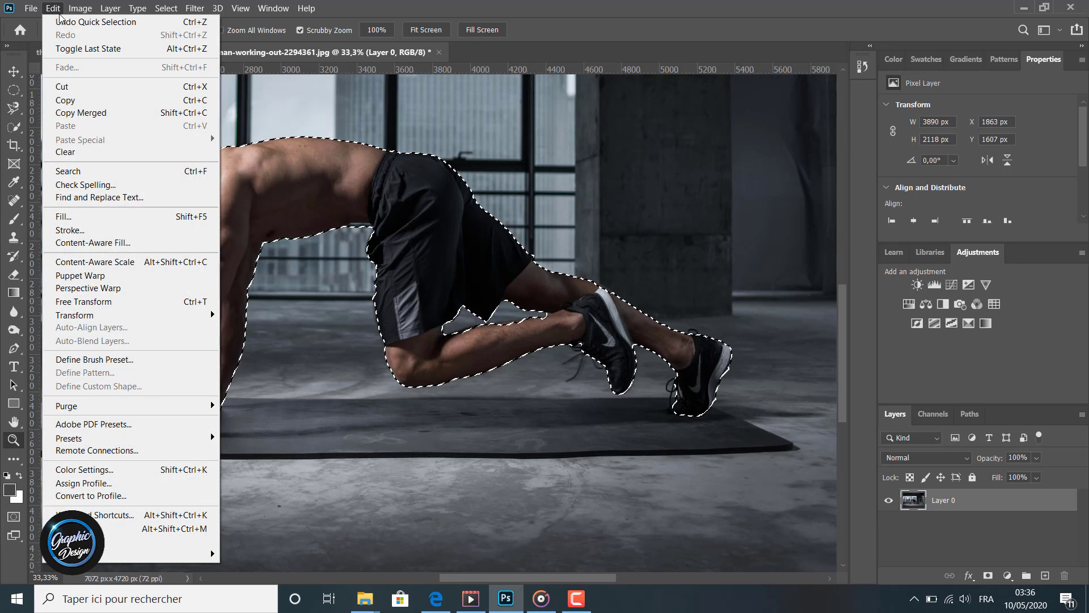
{"action": "left_click", "coordinate": [66, 100]}
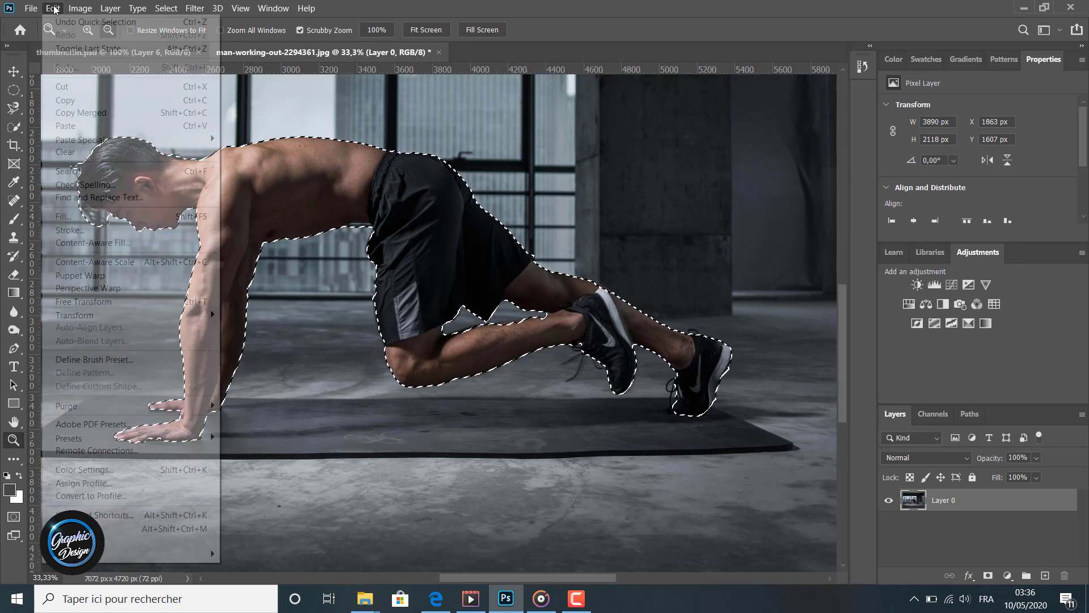
{"action": "left_click", "coordinate": [76, 127]}
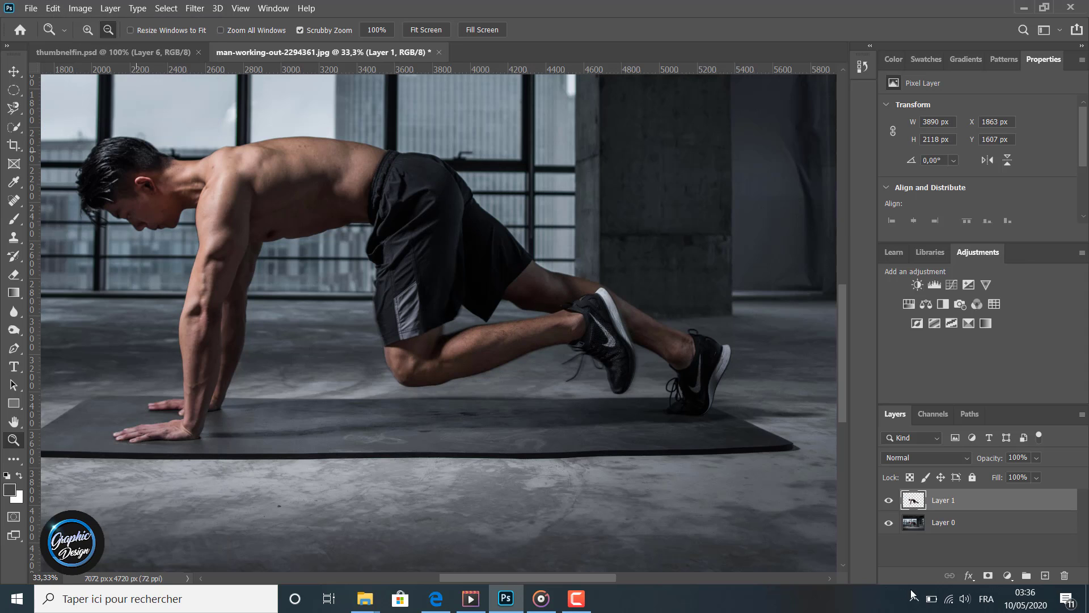
{"action": "left_click", "coordinate": [892, 525]}
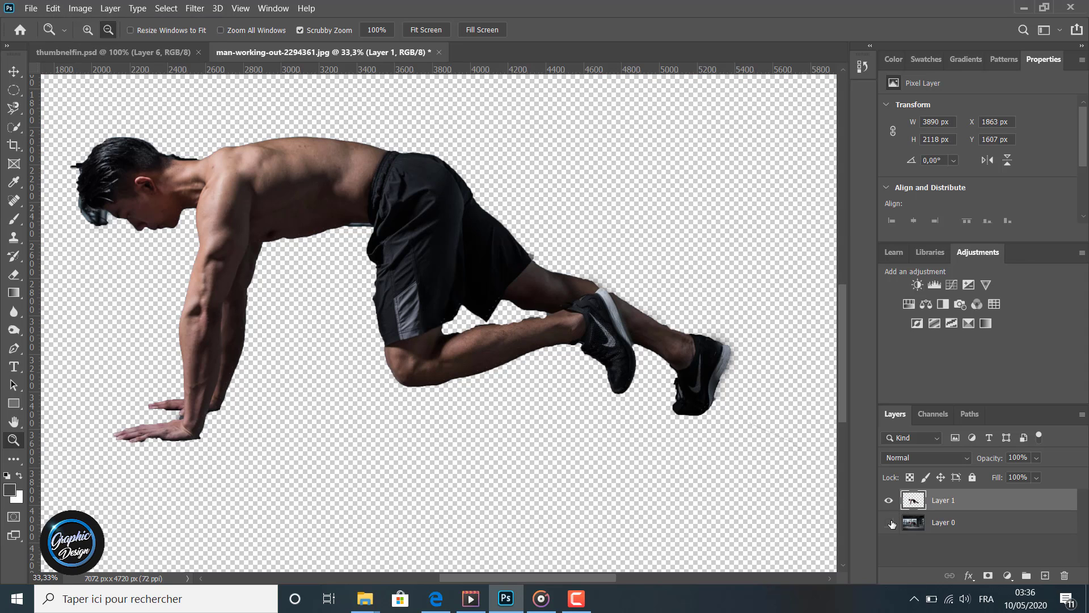
{"action": "left_click", "coordinate": [890, 522]}
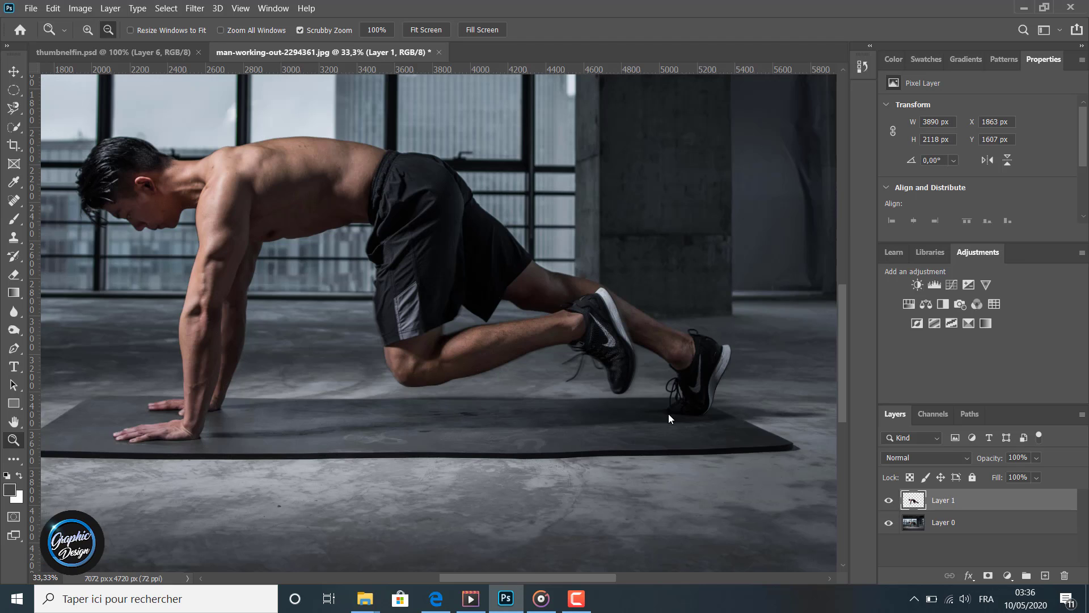
Add the text DO IT in 1296 pt white Eras Bold ITC, in a text box about 5140 by 2892 px over the man
{"action": "left_click", "coordinate": [111, 391]}
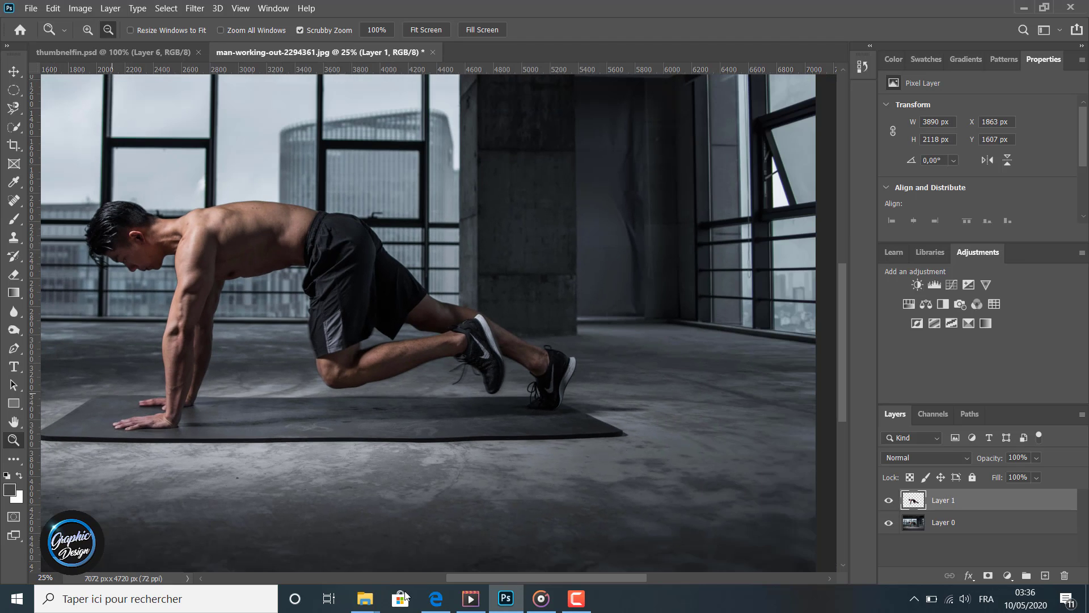
{"action": "left_click_drag", "start_coordinate": [496, 577], "coordinate": [465, 573]}
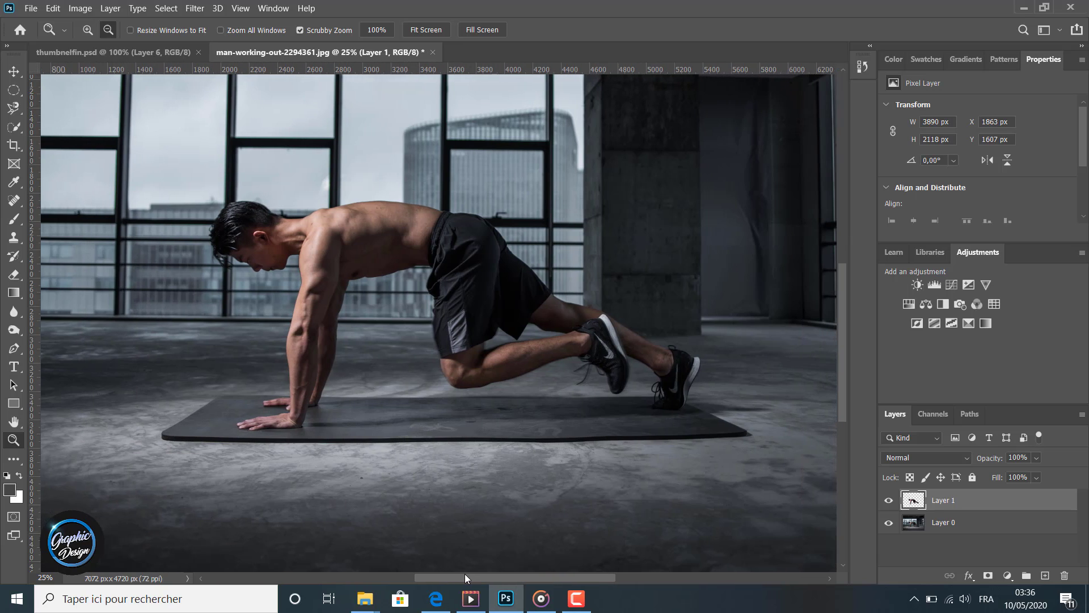
{"action": "scroll", "coordinate": [480, 497], "scroll_direction": "up", "scroll_amount": 1}
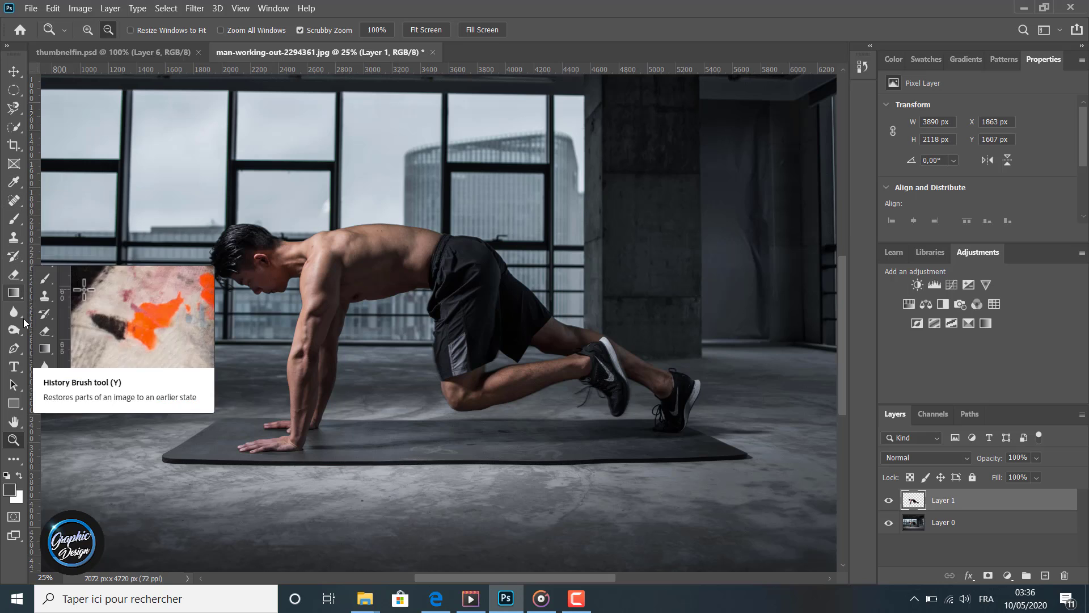
{"action": "left_click", "coordinate": [14, 367]}
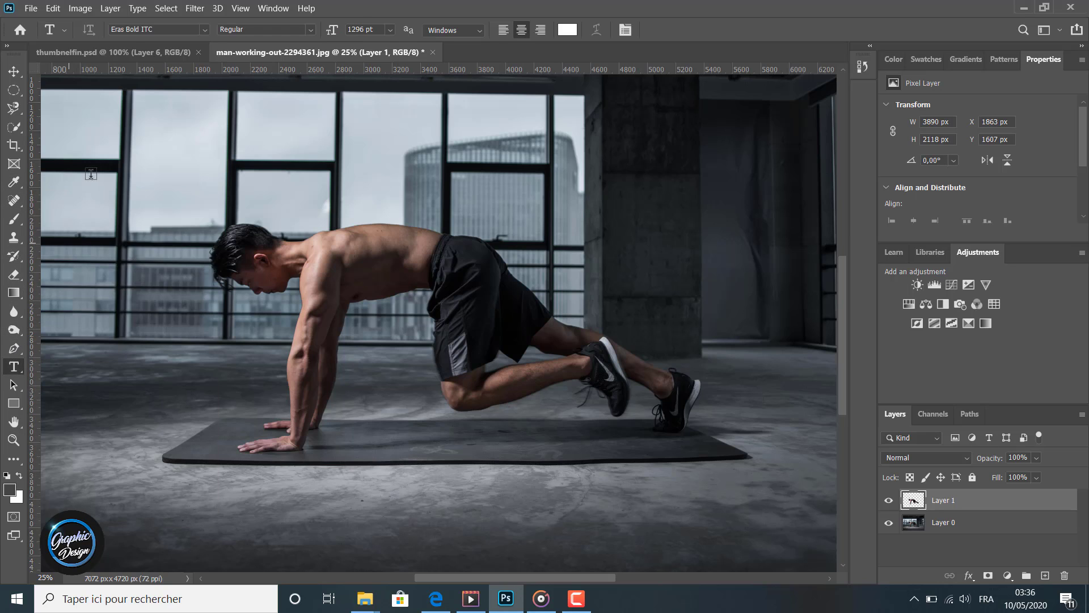
{"action": "left_click_drag", "start_coordinate": [85, 108], "coordinate": [814, 517]}
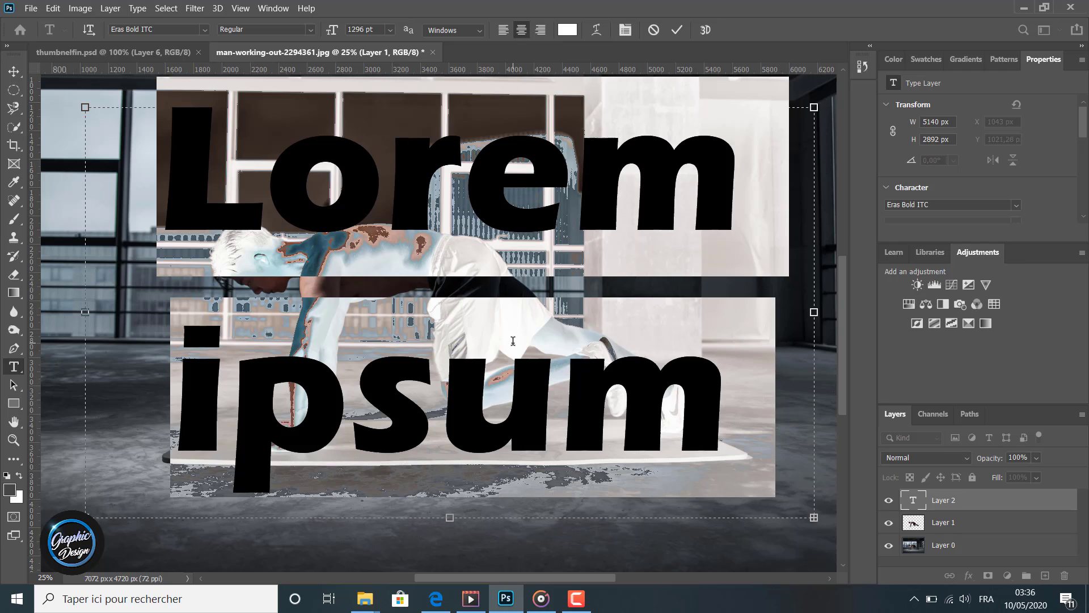
{"action": "key", "text": "BackSpace"}
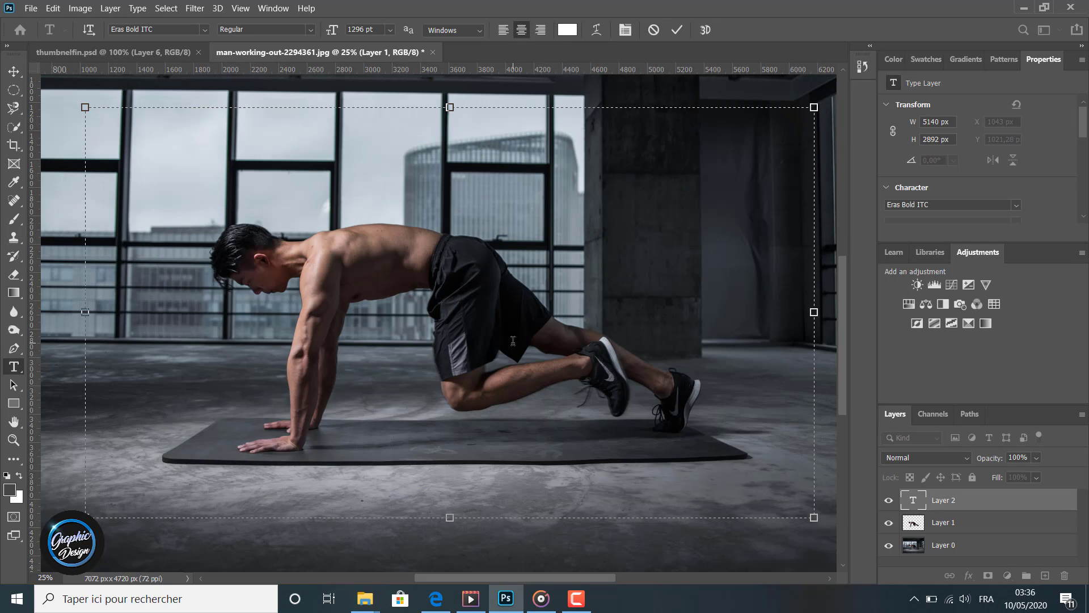
{"action": "type", "text": "DO"}
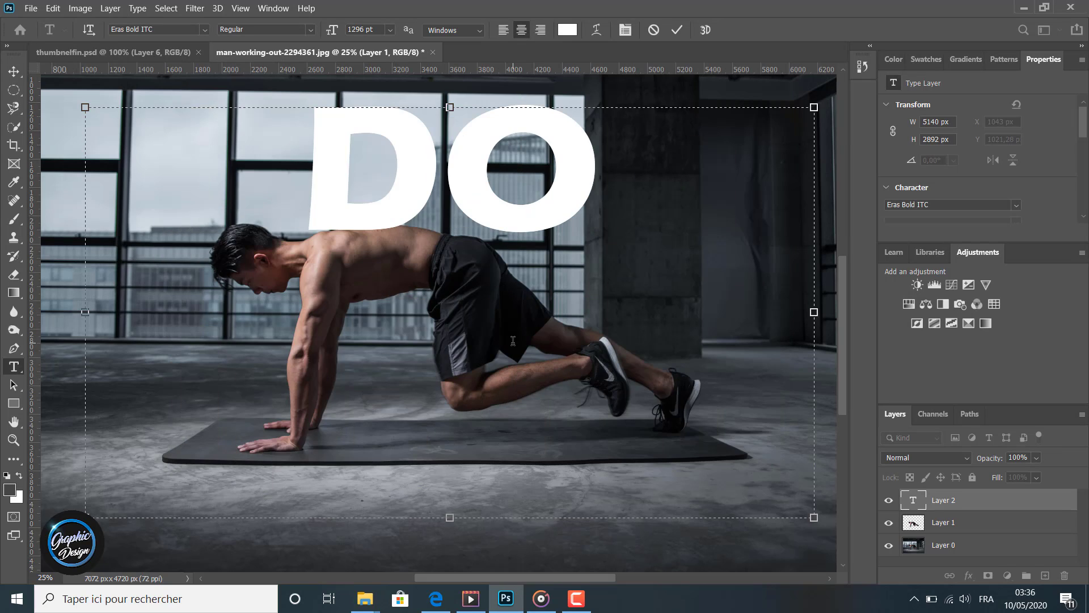
{"action": "type", "text": " IT"}
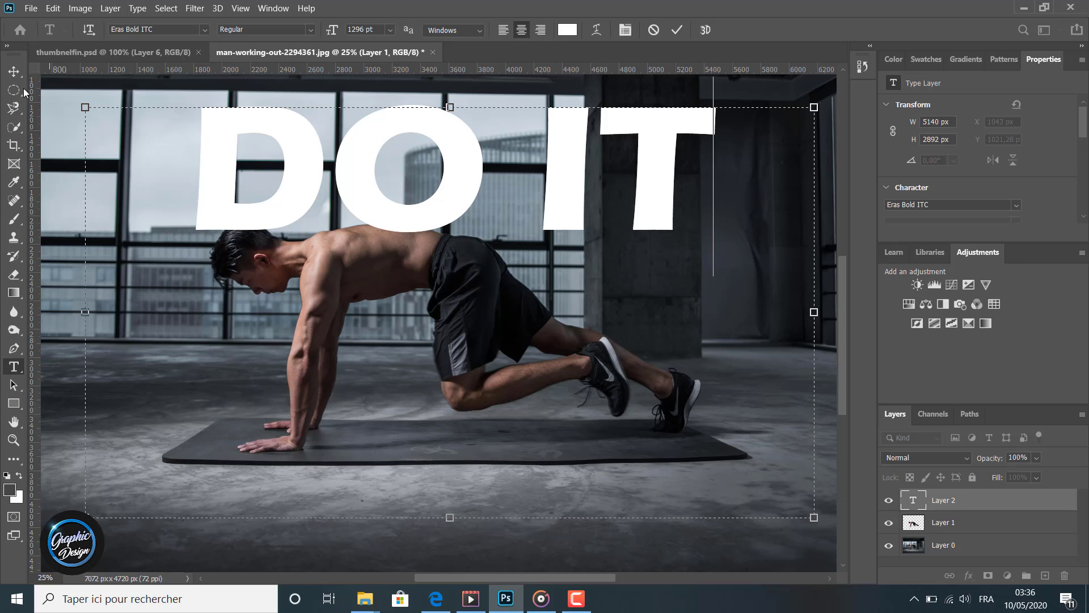
Move the DO IT lettering down over the man's arms and legs, to about X 1399 px and Y 2525 px
{"action": "left_click", "coordinate": [13, 72]}
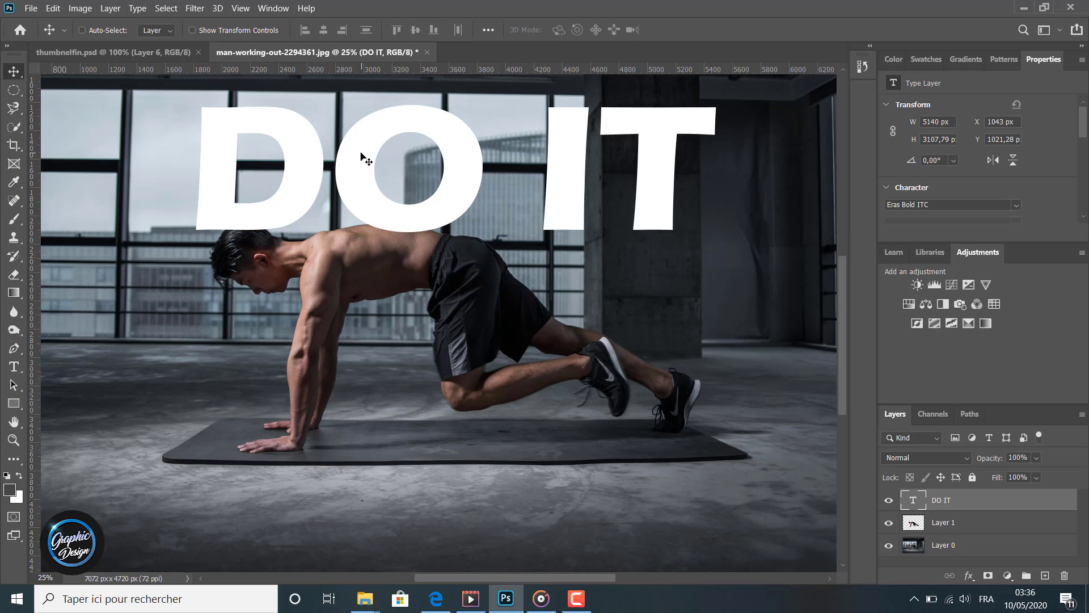
{"action": "left_click_drag", "start_coordinate": [362, 155], "coordinate": [406, 383]}
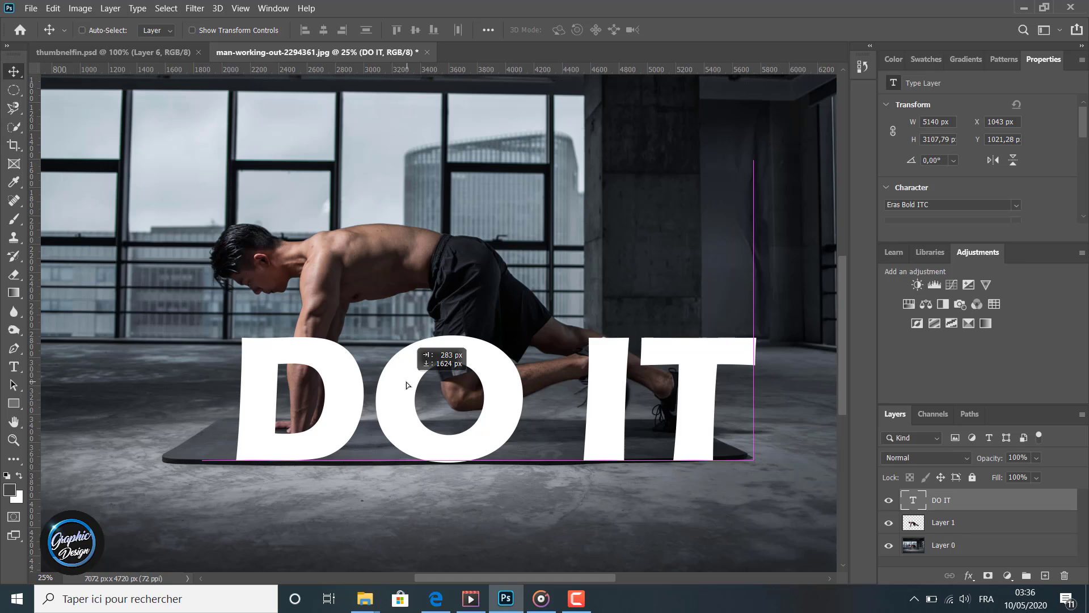
{"action": "mouse_move", "coordinate": [407, 383]}
{"action": "left_mouse_down"}
{"action": "mouse_move", "coordinate": [421, 369]}
{"action": "mouse_move", "coordinate": [411, 368]}
{"action": "left_mouse_up"}
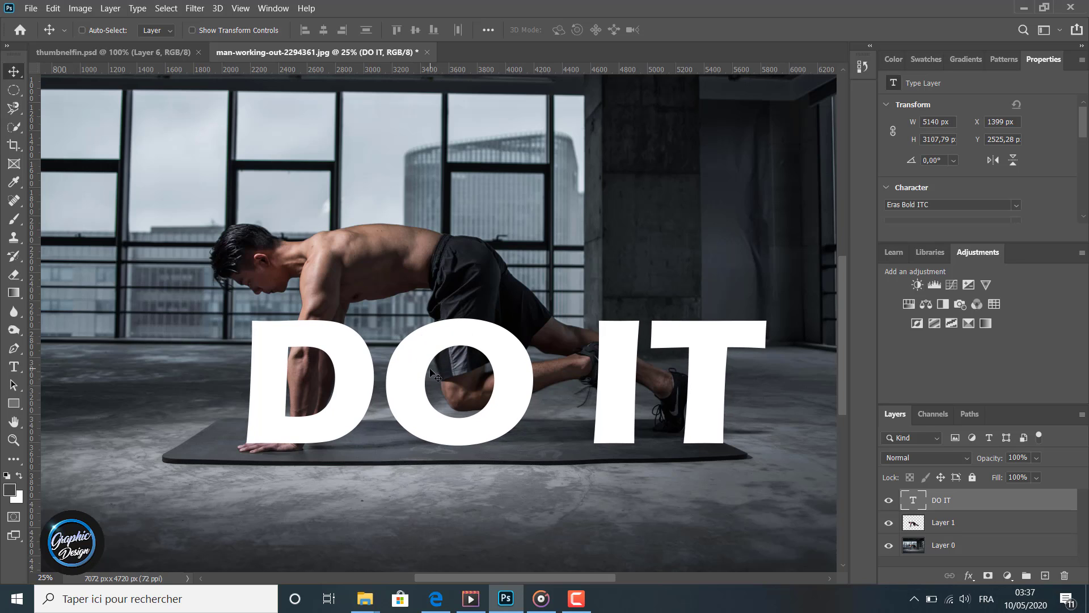
Add a Gradient Overlay to the DO IT text, keeping the custom dark-white-red gradient, Linear style, 90° angle and 106% scale
{"action": "left_click", "coordinate": [970, 577]}
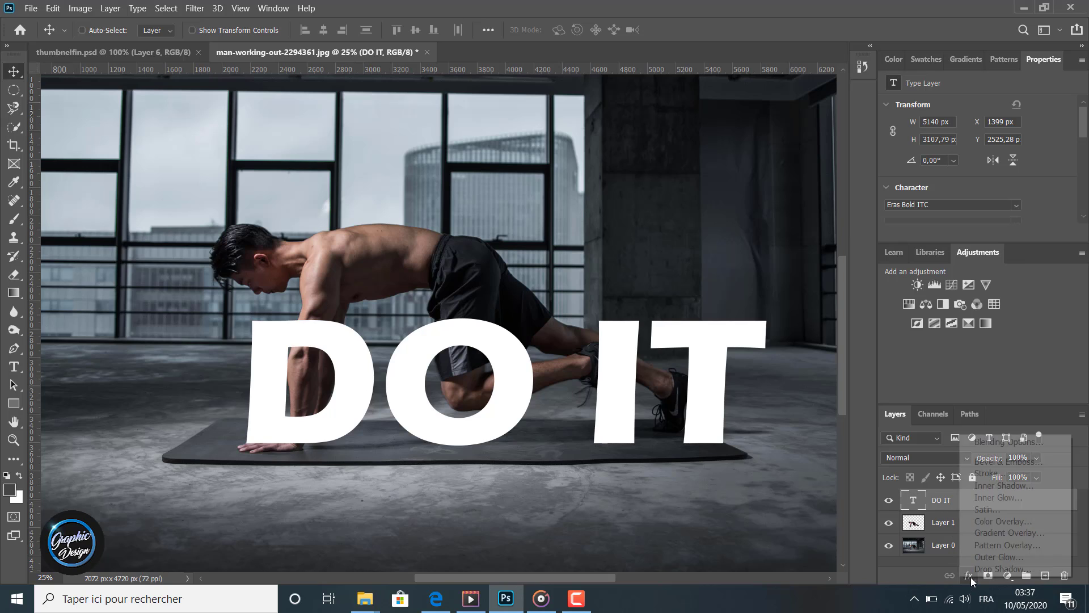
{"action": "left_click", "coordinate": [1001, 533]}
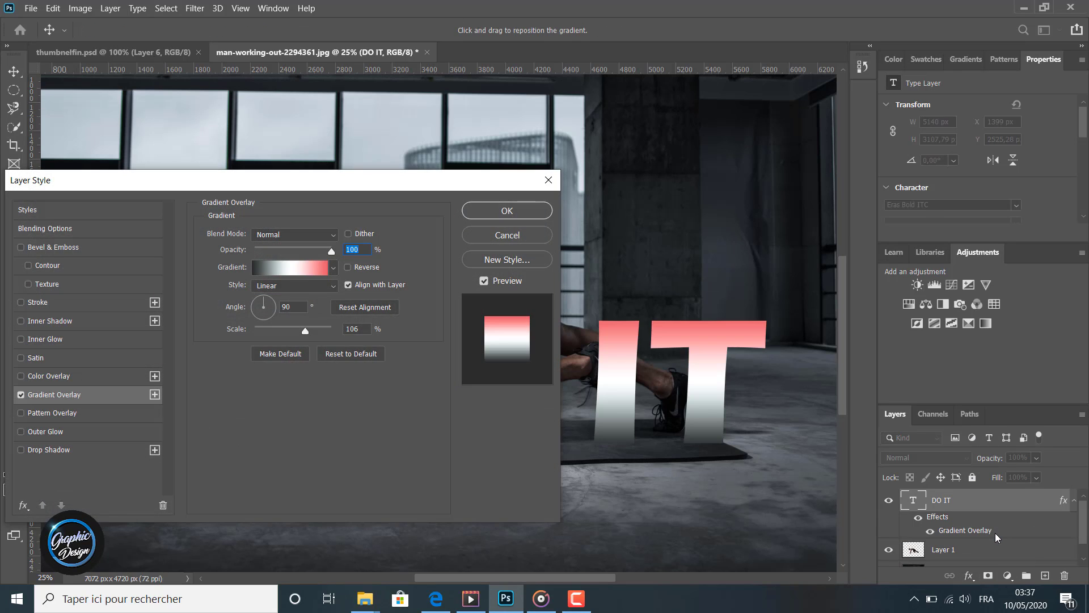
{"action": "left_click_drag", "start_coordinate": [331, 181], "coordinate": [482, 181]}
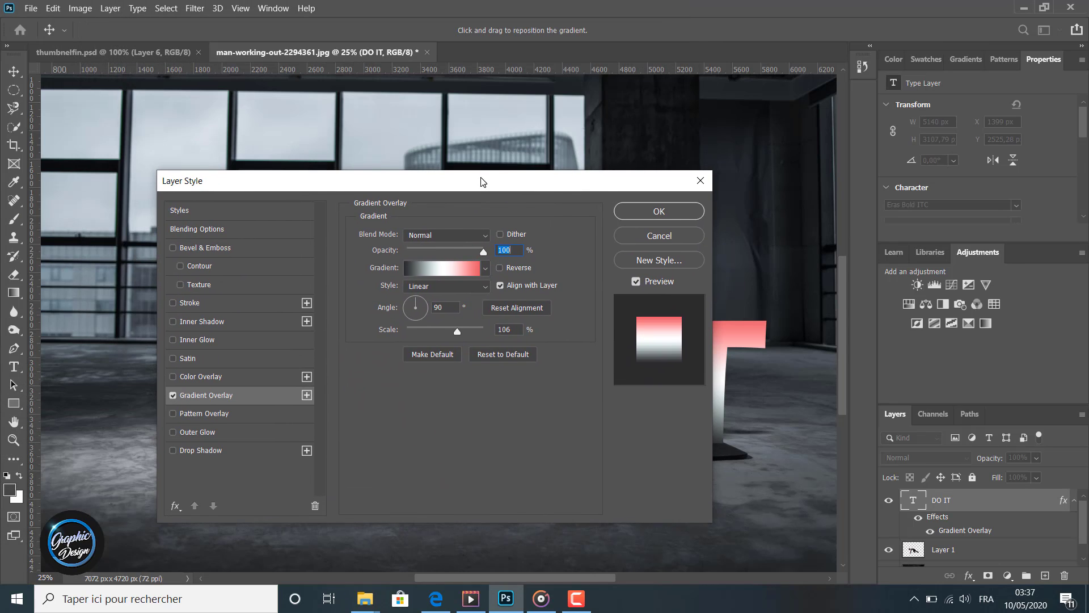
{"action": "left_click", "coordinate": [440, 269]}
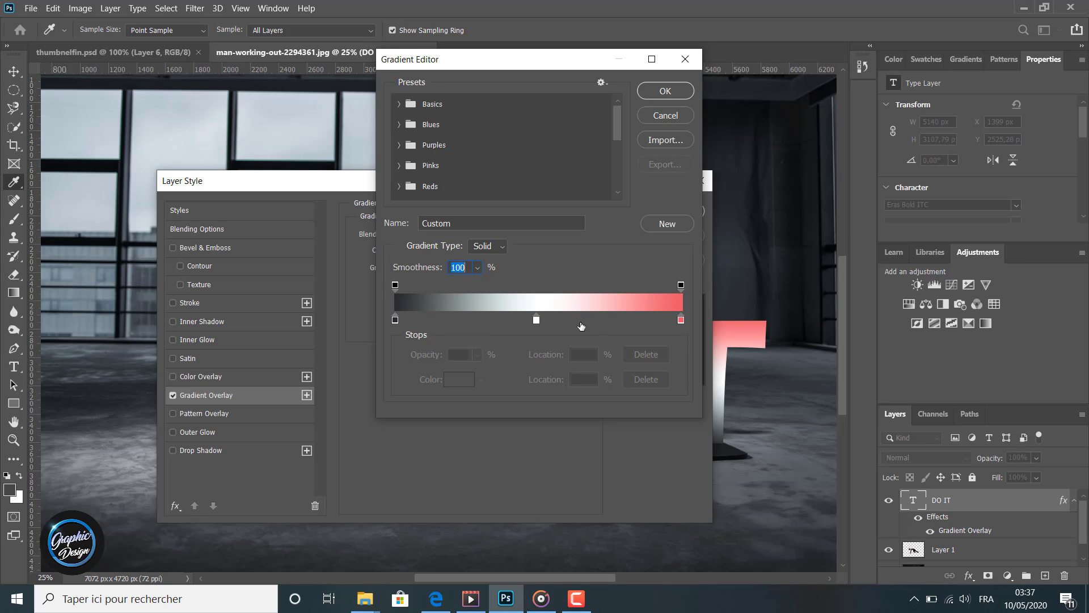
{"action": "left_click", "coordinate": [663, 91]}
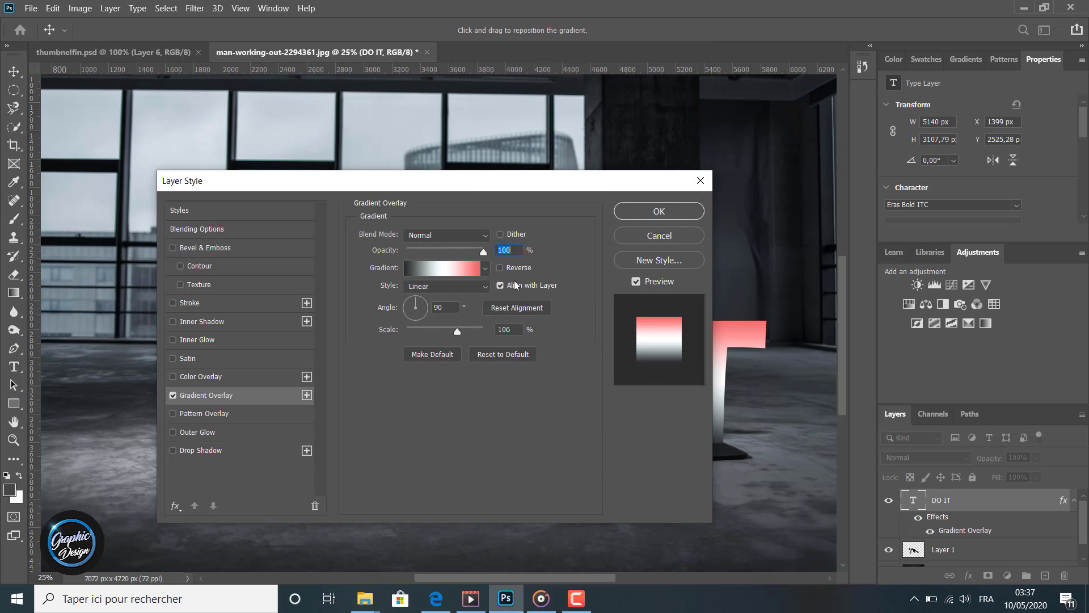
Try the gradient reversed on the lettering, restore its original direction with red on top, and apply the layer style
{"action": "left_click_drag", "start_coordinate": [475, 180], "coordinate": [1, 213]}
{"action": "left_click", "coordinate": [351, 341]}
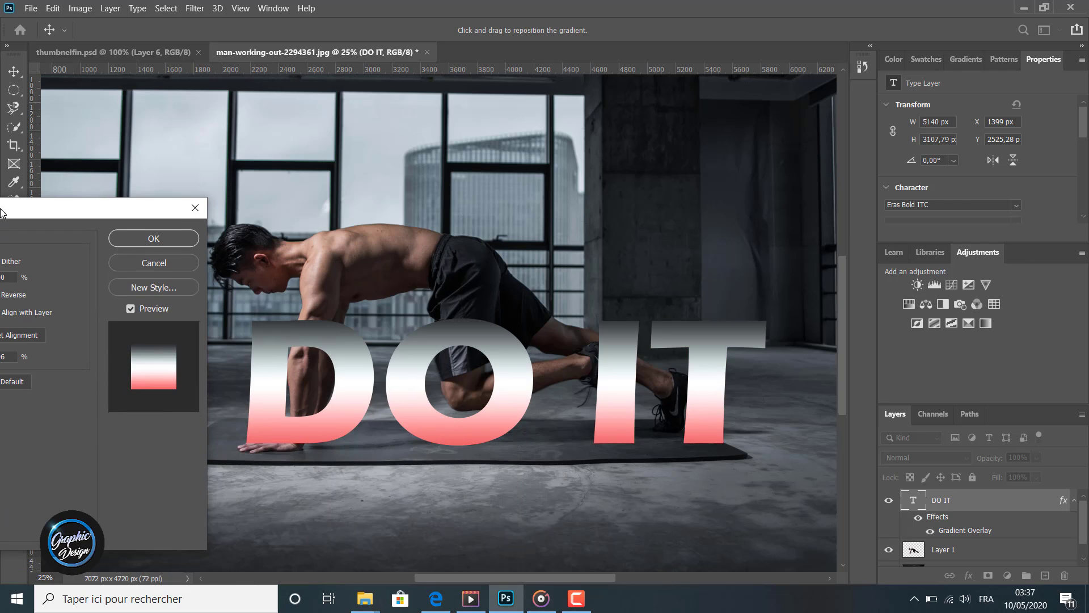
{"action": "left_click_drag", "start_coordinate": [1, 212], "coordinate": [1, 212]}
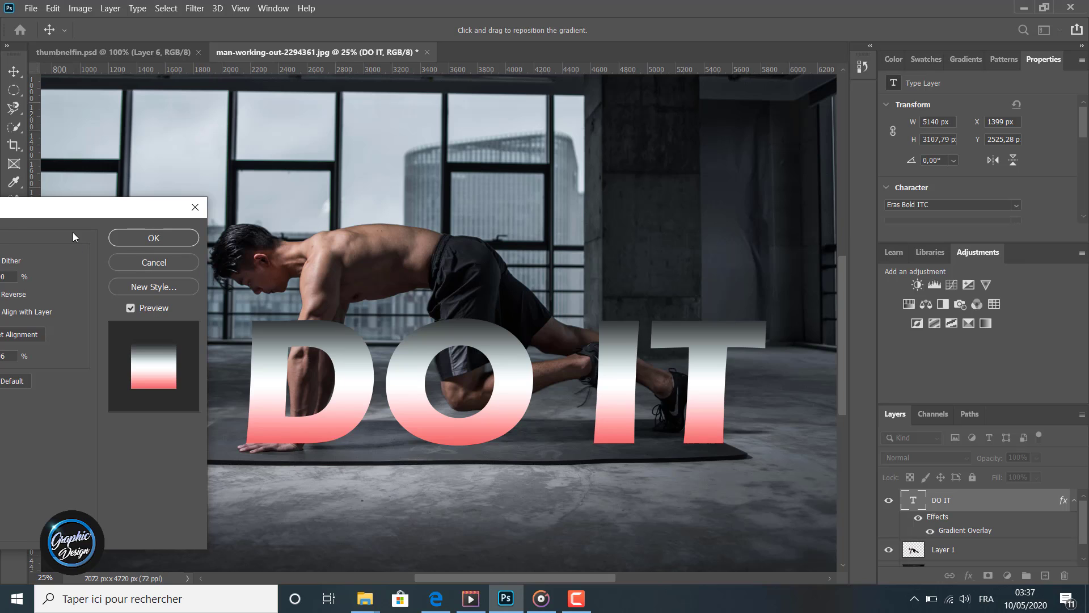
{"action": "left_click_drag", "start_coordinate": [66, 205], "coordinate": [124, 196]}
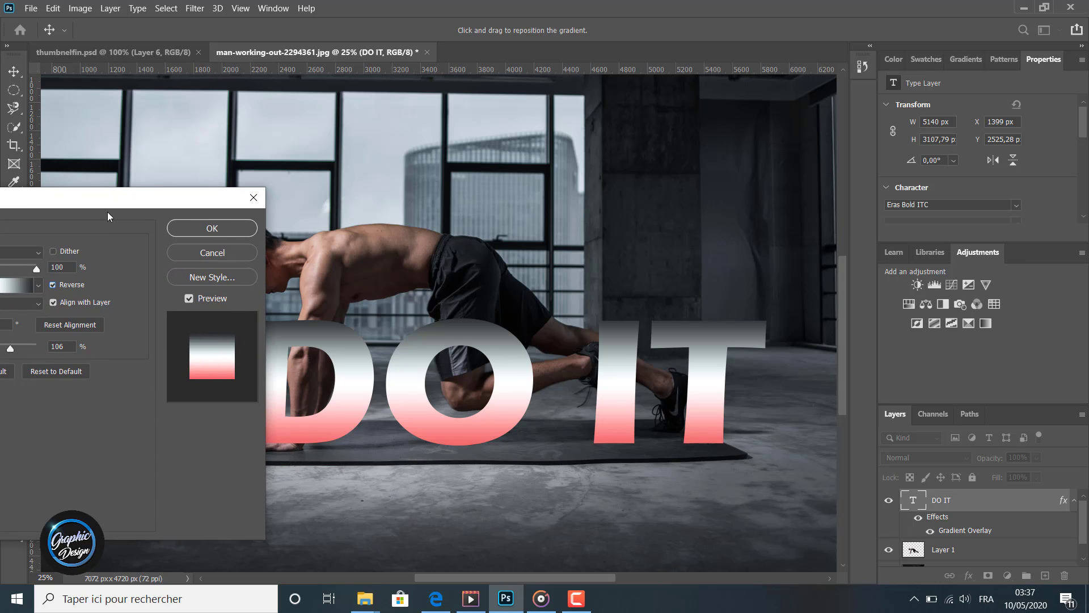
{"action": "left_click", "coordinate": [57, 284]}
{"action": "left_click", "coordinate": [200, 227]}
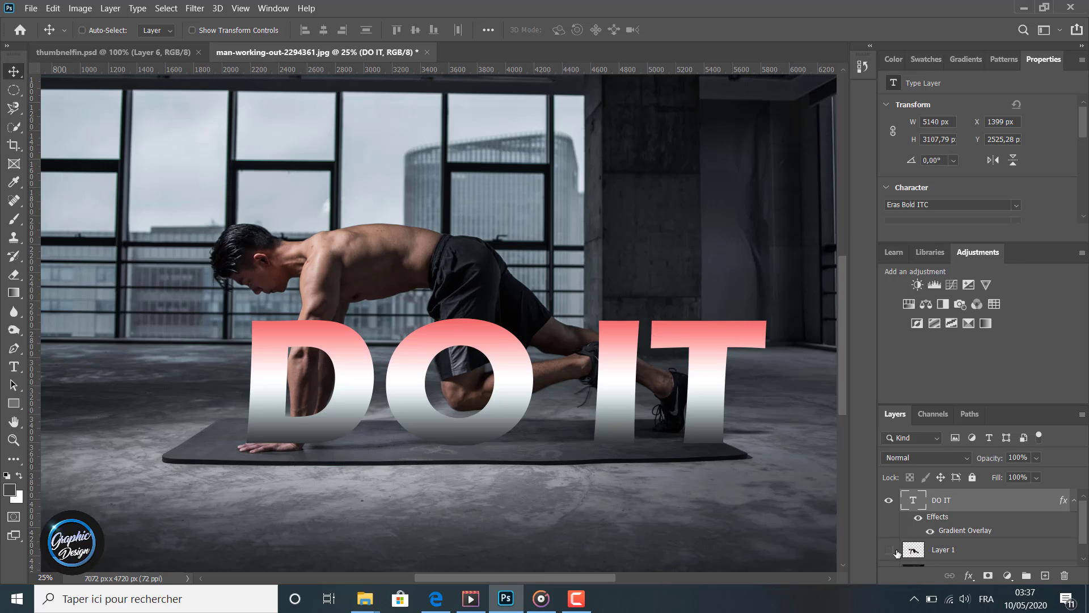
Place the man's cutout layer above the DO IT text layer and shift the lettering 104 px to the right
{"action": "left_click_drag", "start_coordinate": [931, 554], "coordinate": [947, 498]}
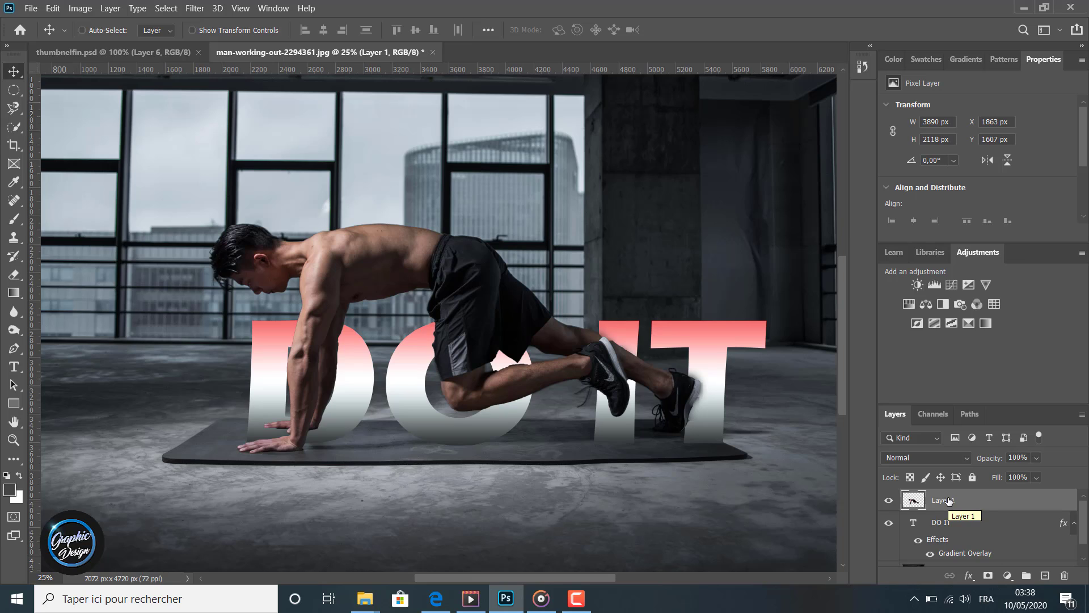
{"action": "left_click", "coordinate": [960, 522]}
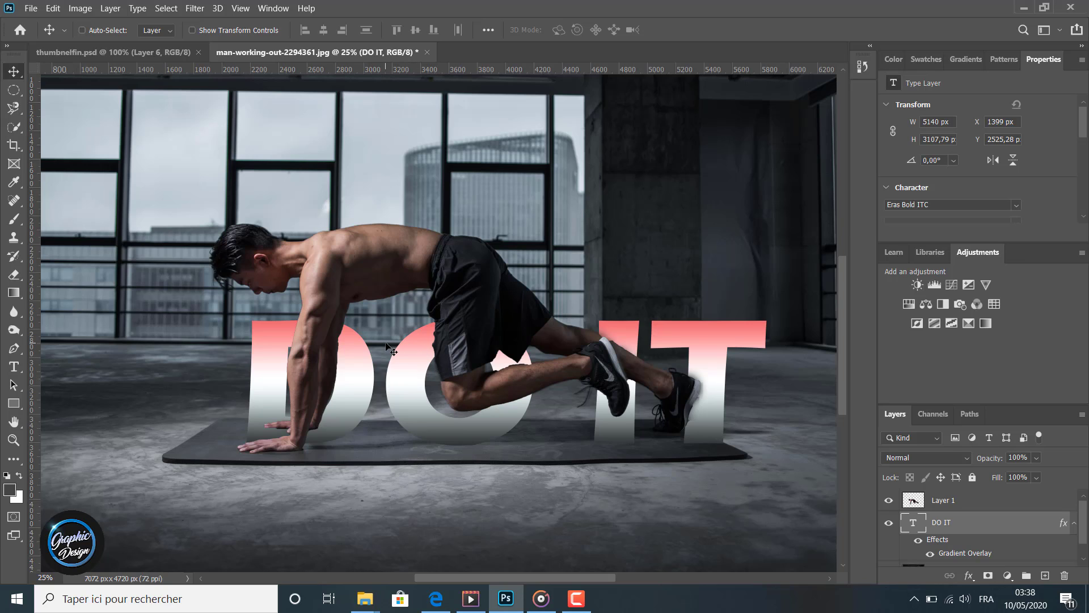
{"action": "left_click_drag", "start_coordinate": [387, 343], "coordinate": [399, 342]}
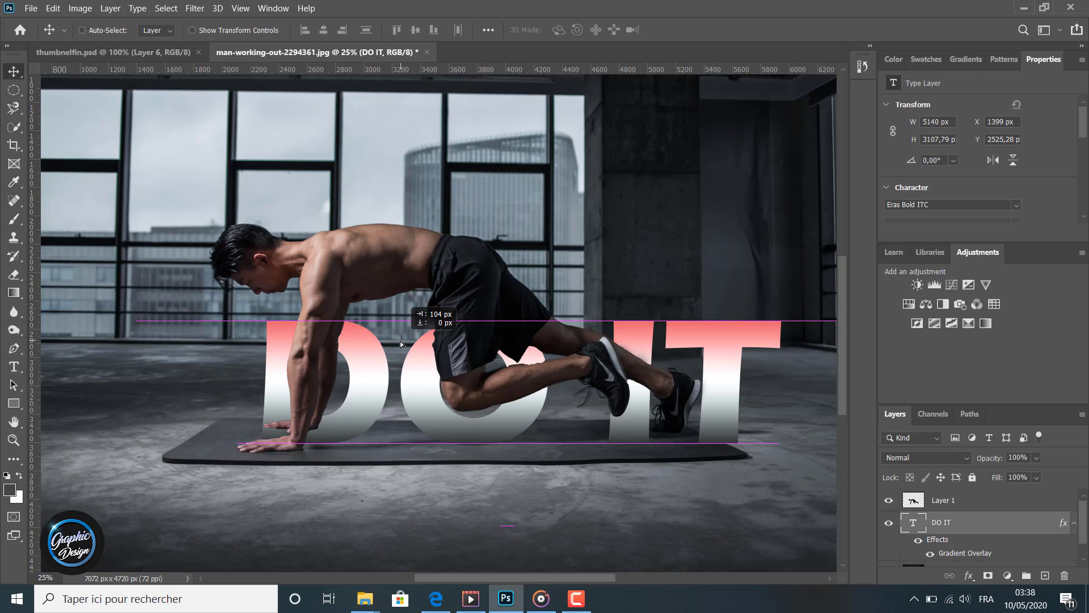
{"action": "left_click_drag", "start_coordinate": [400, 341], "coordinate": [400, 342]}
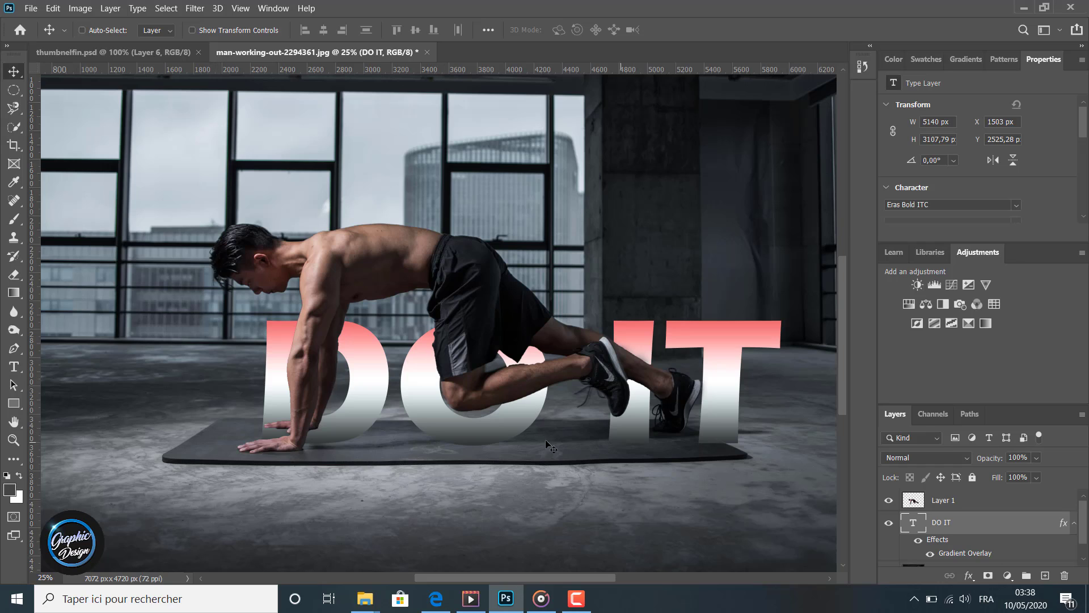
Add a layer mask to the man's cutout layer and set the soft Brush to 199 px for painting on it
{"action": "left_click", "coordinate": [948, 503]}
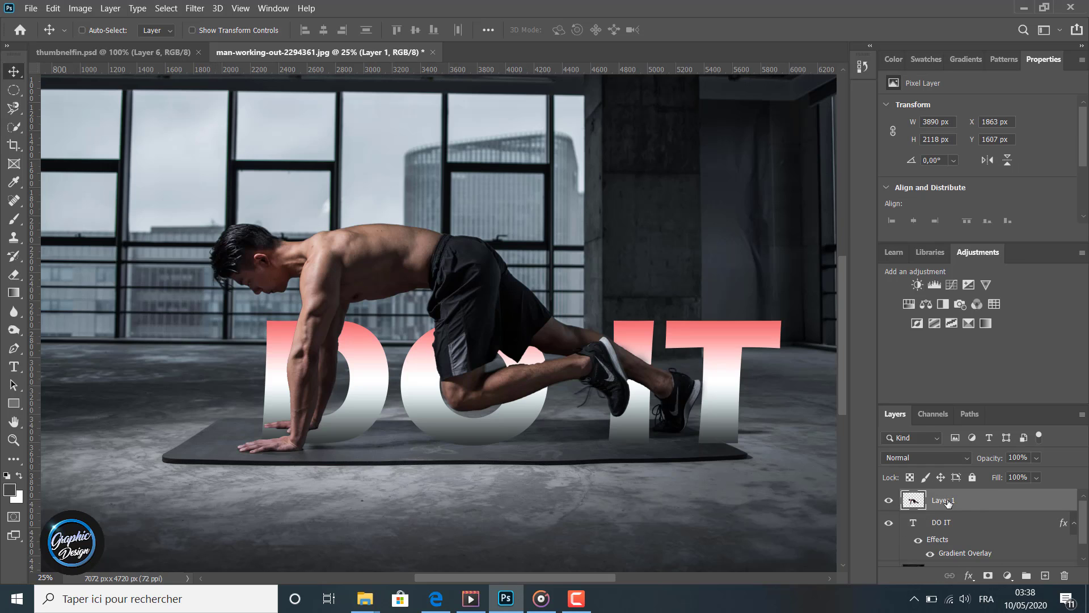
{"action": "left_click", "coordinate": [988, 575]}
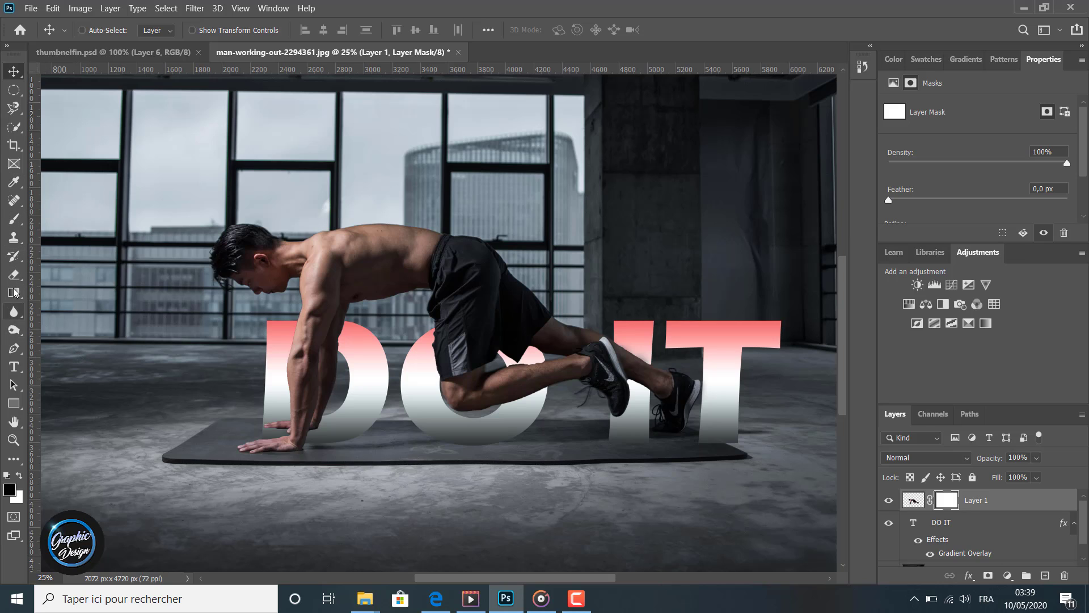
{"action": "left_click", "coordinate": [17, 220]}
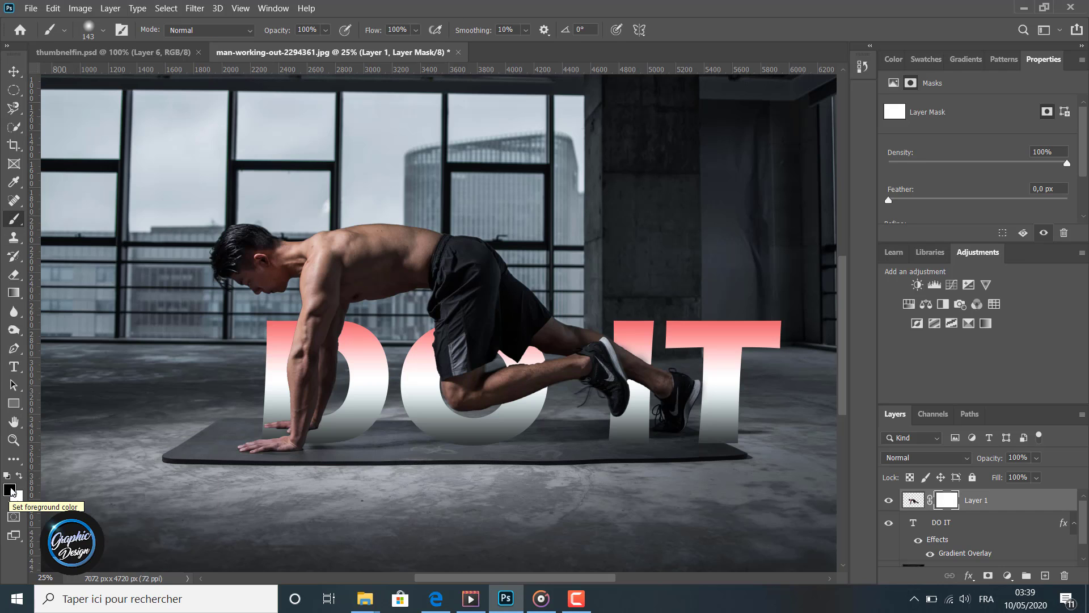
{"action": "left_click", "coordinate": [103, 30]}
{"action": "left_click_drag", "start_coordinate": [126, 76], "coordinate": [146, 75]}
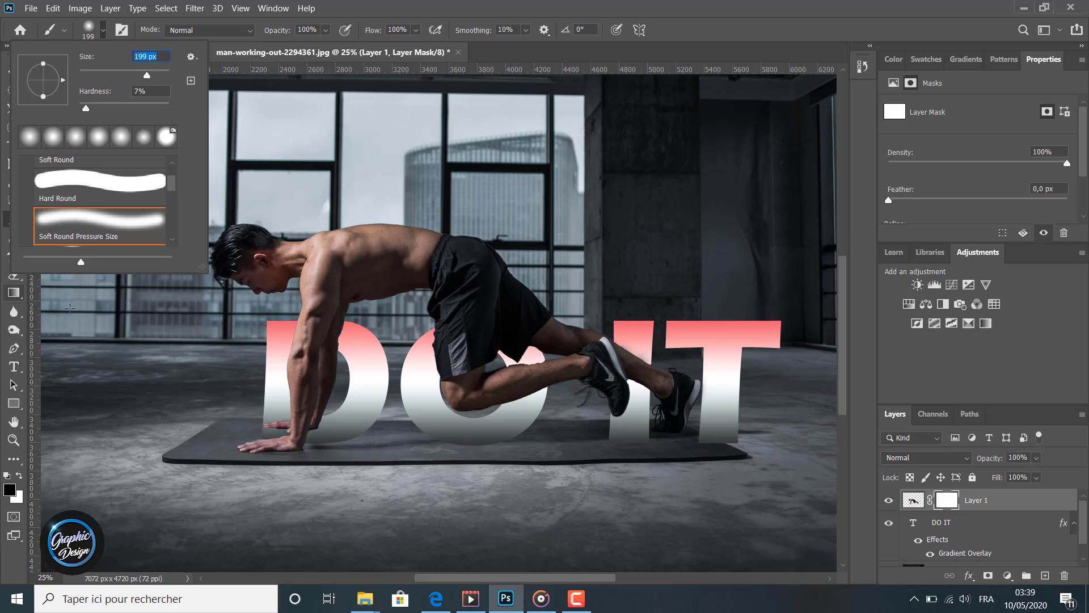
Reduce the soft brush size to 168 px and target the layer mask of the man's cutout
{"action": "left_click", "coordinate": [946, 504]}
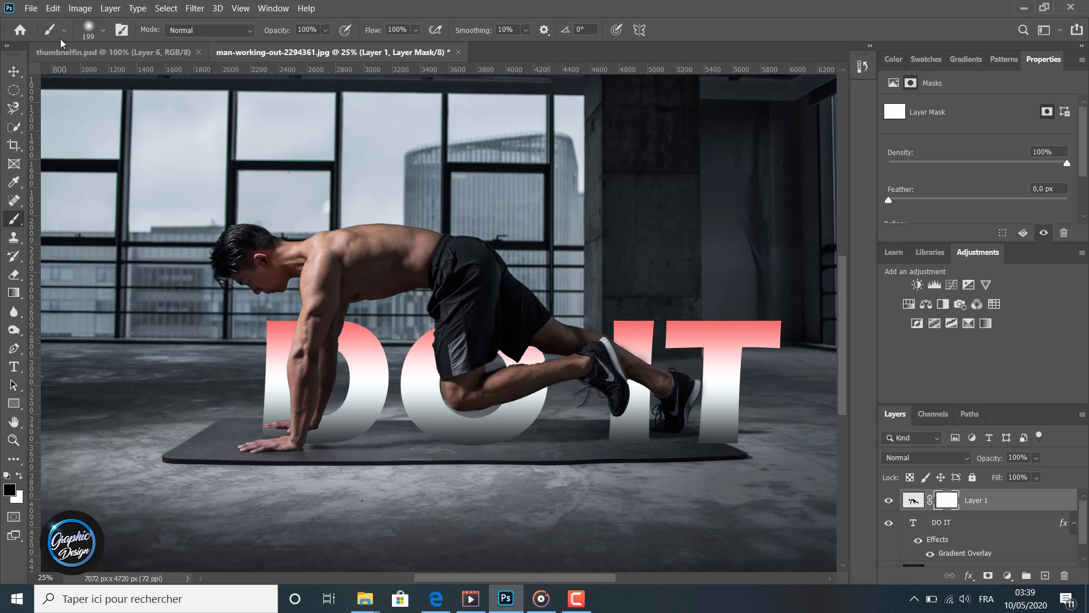
{"action": "left_click", "coordinate": [103, 31]}
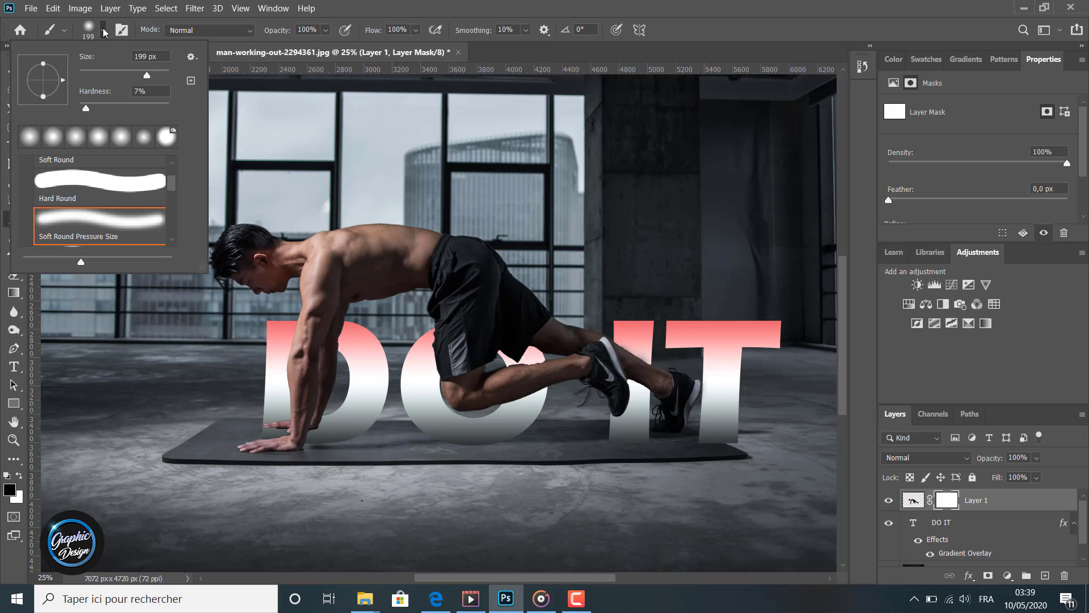
{"action": "left_click", "coordinate": [108, 73]}
{"action": "left_click", "coordinate": [147, 75]}
{"action": "left_click", "coordinate": [156, 74]}
{"action": "left_click", "coordinate": [147, 73]}
{"action": "left_click_drag", "start_coordinate": [145, 76], "coordinate": [140, 75]}
{"action": "left_click", "coordinate": [948, 503]}
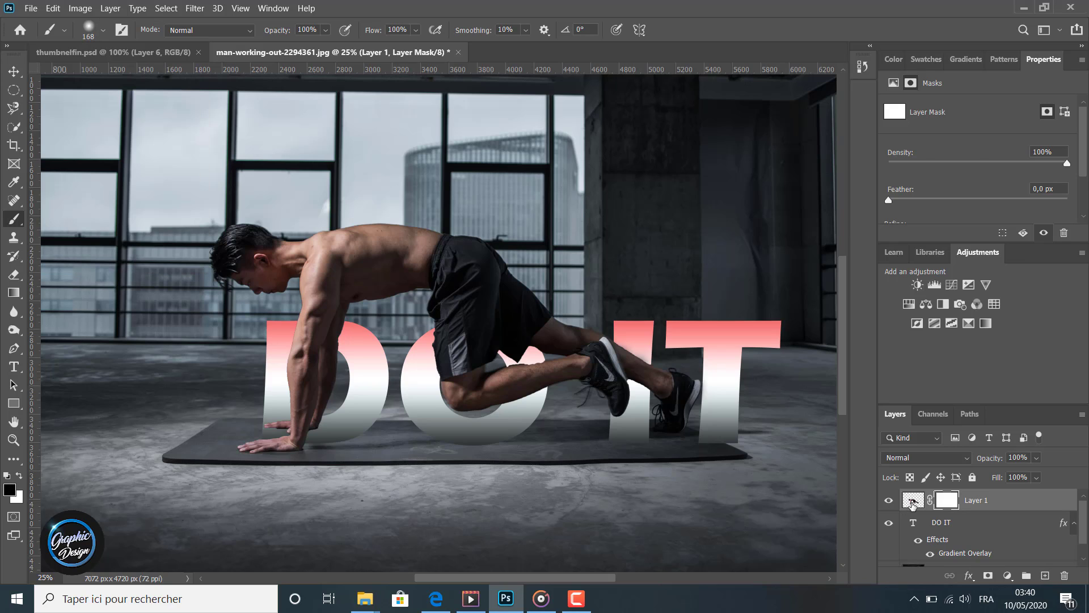
Target the image of the man's cutout layer instead of its mask and set the foreground color to black (#000000)
{"action": "left_click", "coordinate": [913, 502]}
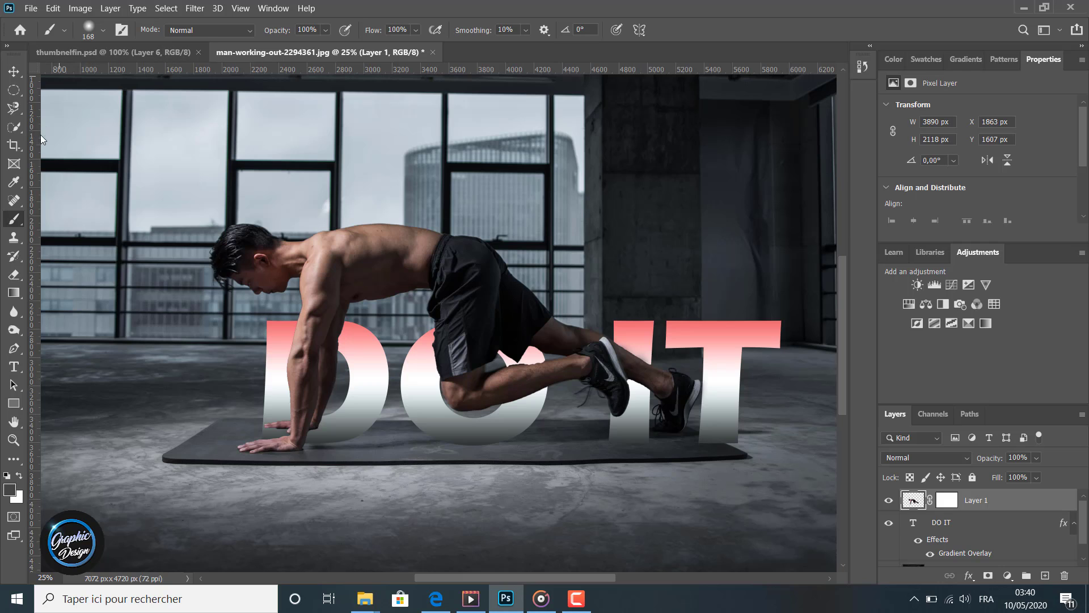
{"action": "left_click", "coordinate": [9, 489]}
{"action": "left_click_drag", "start_coordinate": [306, 424], "coordinate": [303, 479]}
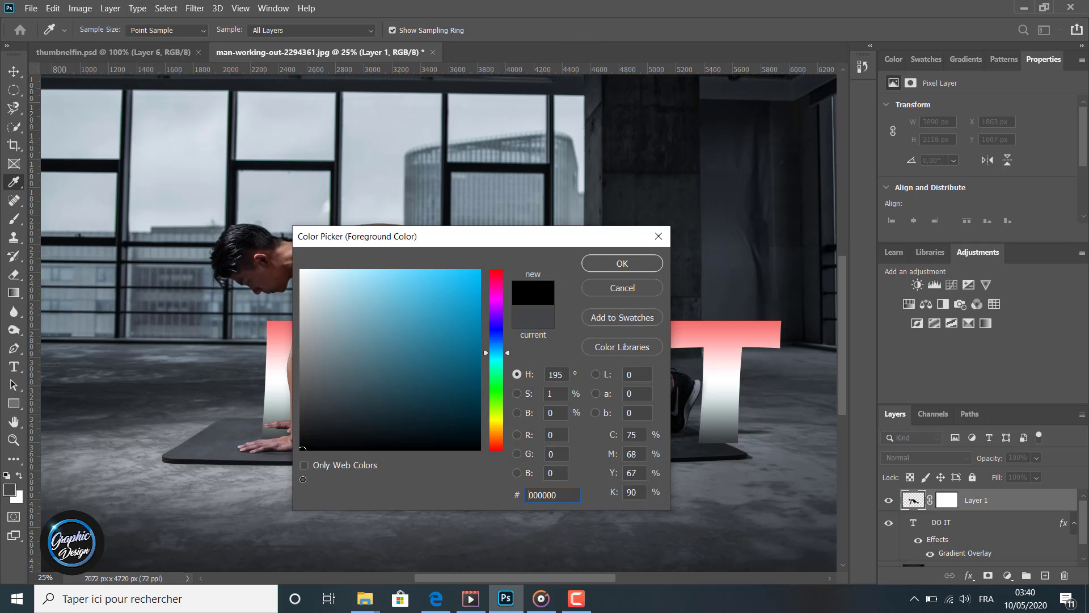
{"action": "left_click", "coordinate": [618, 273]}
Paint black test strokes over the windows on the man's cutout layer, undo them, and target its layer mask again
{"action": "mouse_move", "coordinate": [153, 134]}
{"action": "left_mouse_down"}
{"action": "mouse_move", "coordinate": [295, 137]}
{"action": "mouse_move", "coordinate": [170, 164]}
{"action": "mouse_move", "coordinate": [76, 349]}
{"action": "mouse_move", "coordinate": [164, 196]}
{"action": "mouse_move", "coordinate": [130, 308]}
{"action": "mouse_move", "coordinate": [147, 207]}
{"action": "left_mouse_up"}
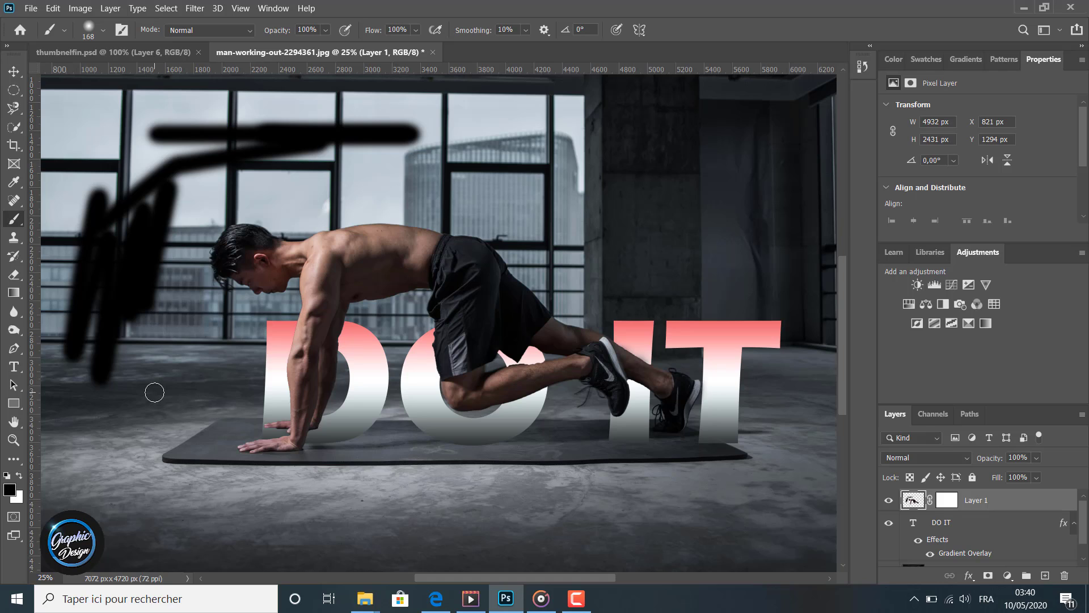
{"action": "key", "text": "ctrl+z"}
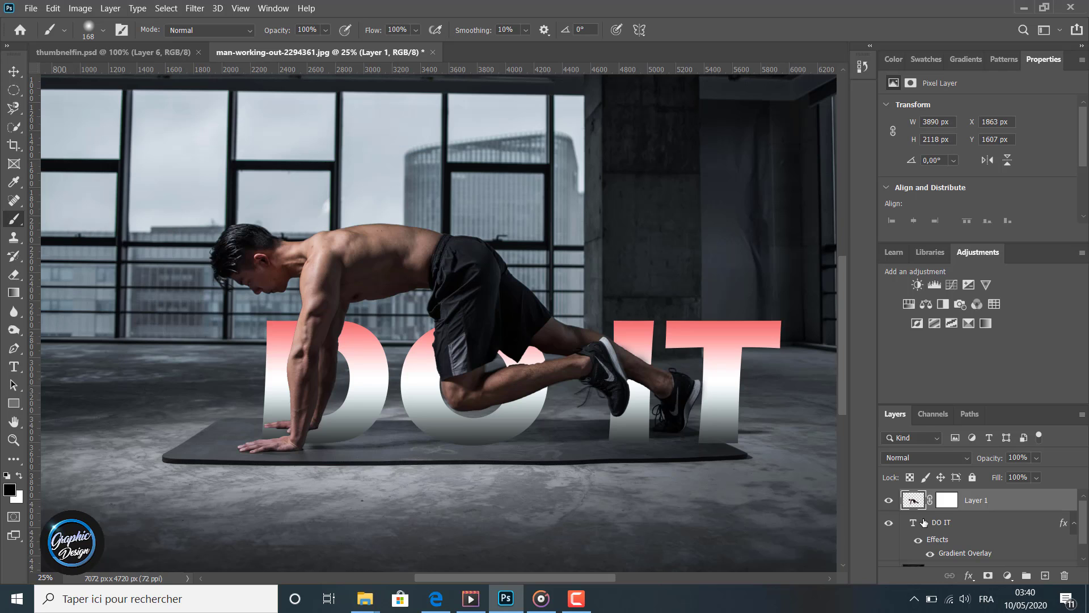
{"action": "left_click", "coordinate": [947, 501]}
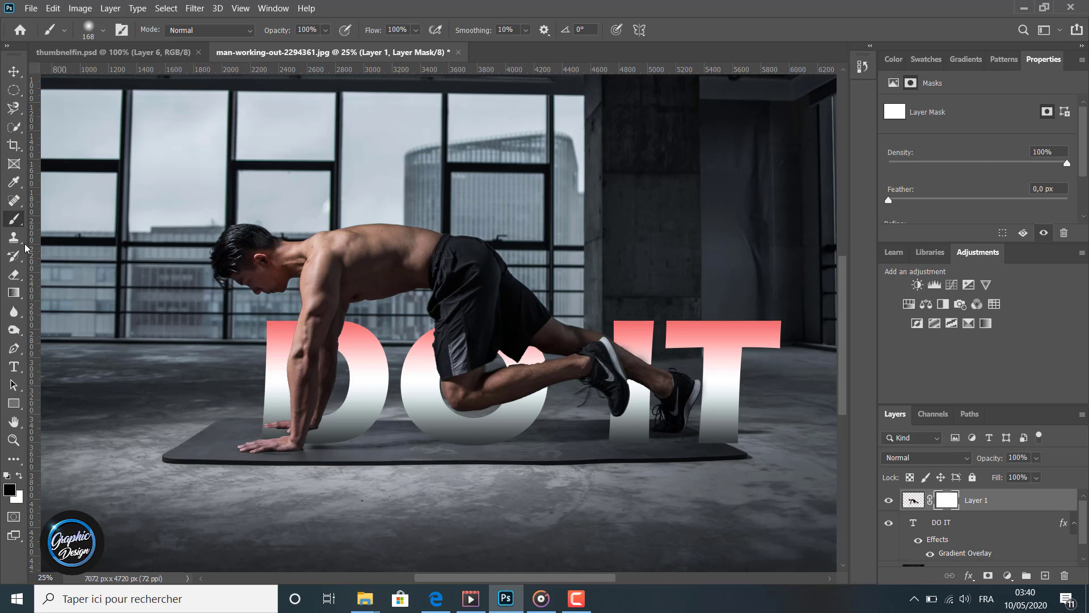
Set the soft brush to 69 px for detailed mask painting around the man's hands
{"action": "left_click", "coordinate": [103, 31]}
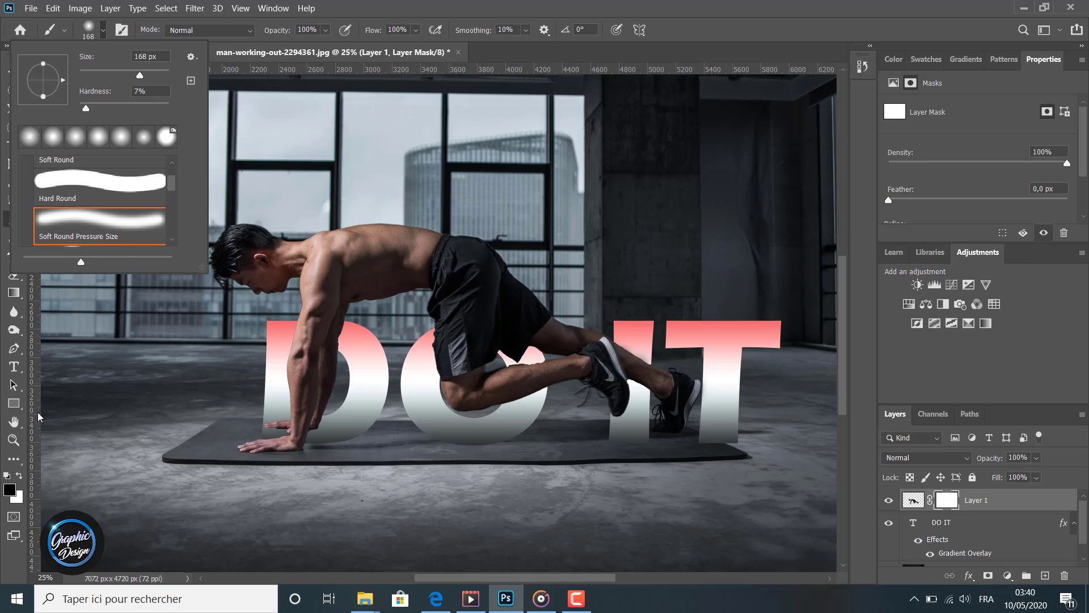
{"action": "left_click", "coordinate": [13, 440]}
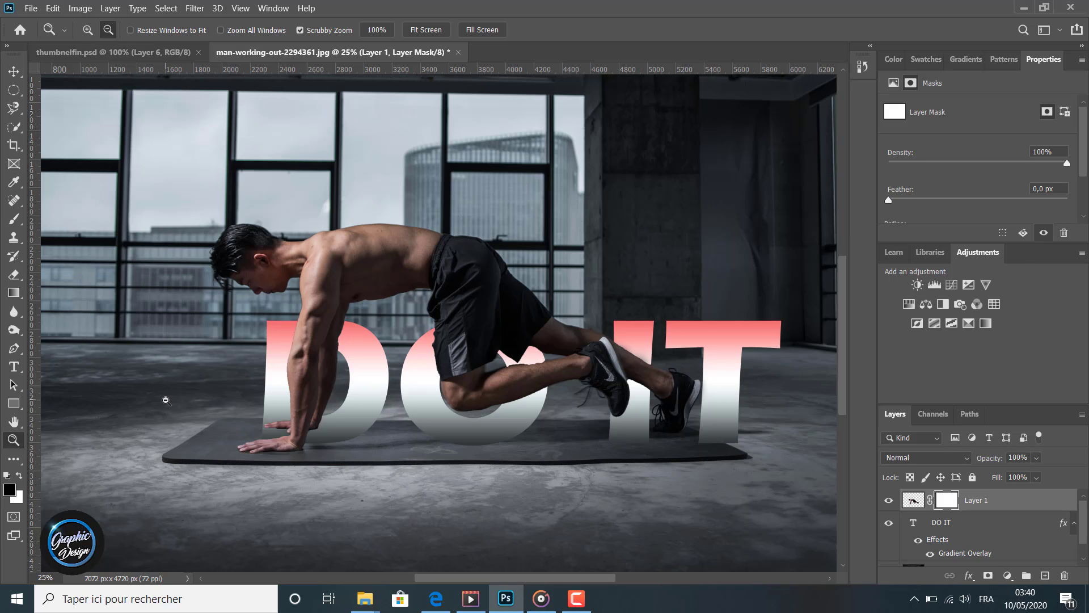
{"action": "left_click", "coordinate": [165, 400]}
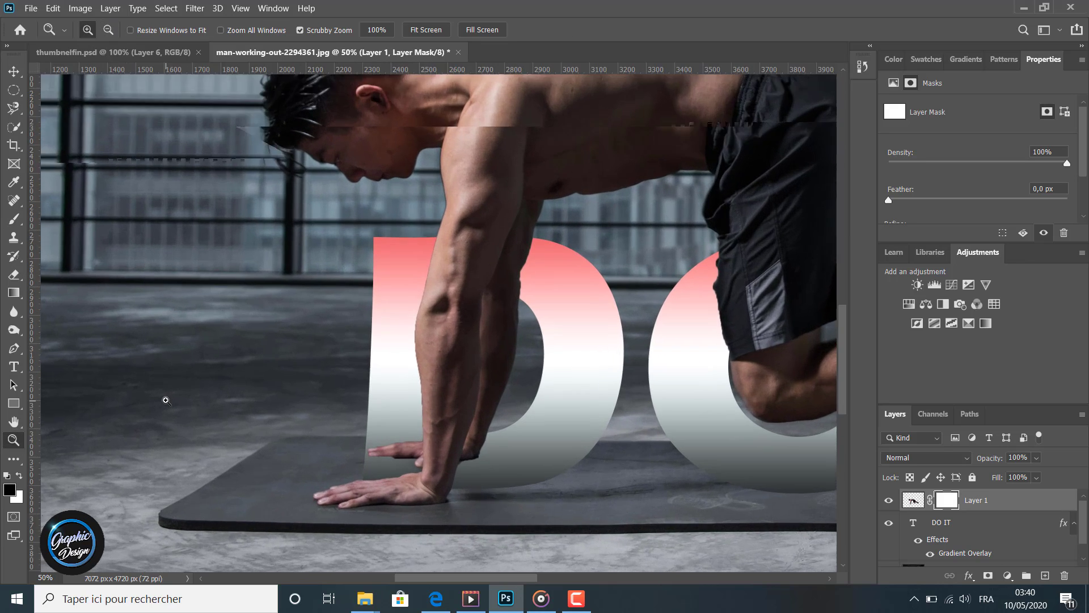
{"action": "left_click", "coordinate": [166, 400]}
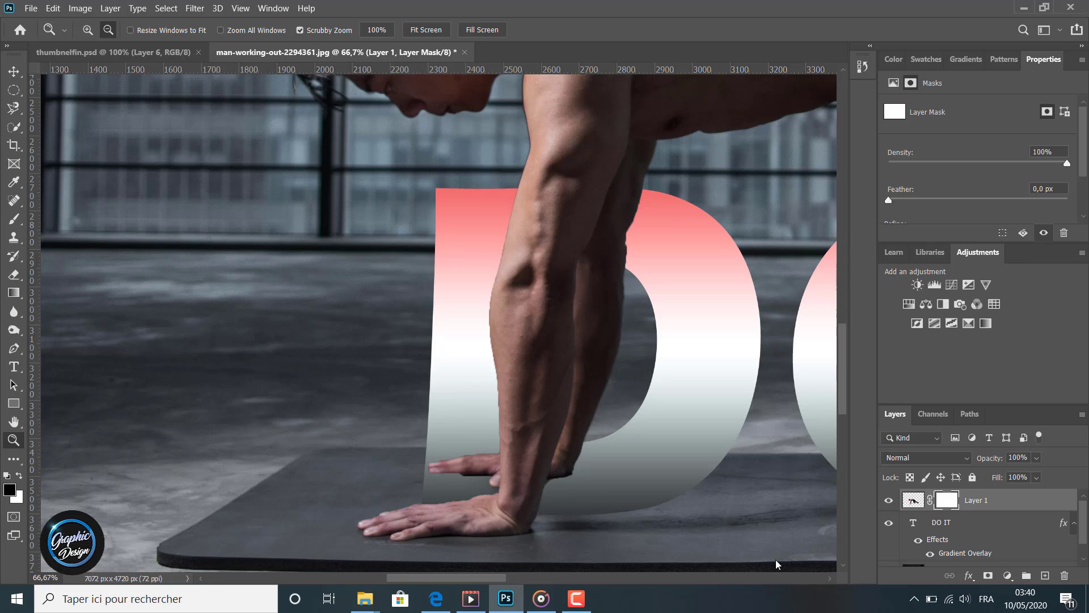
{"action": "left_click", "coordinate": [9, 218]}
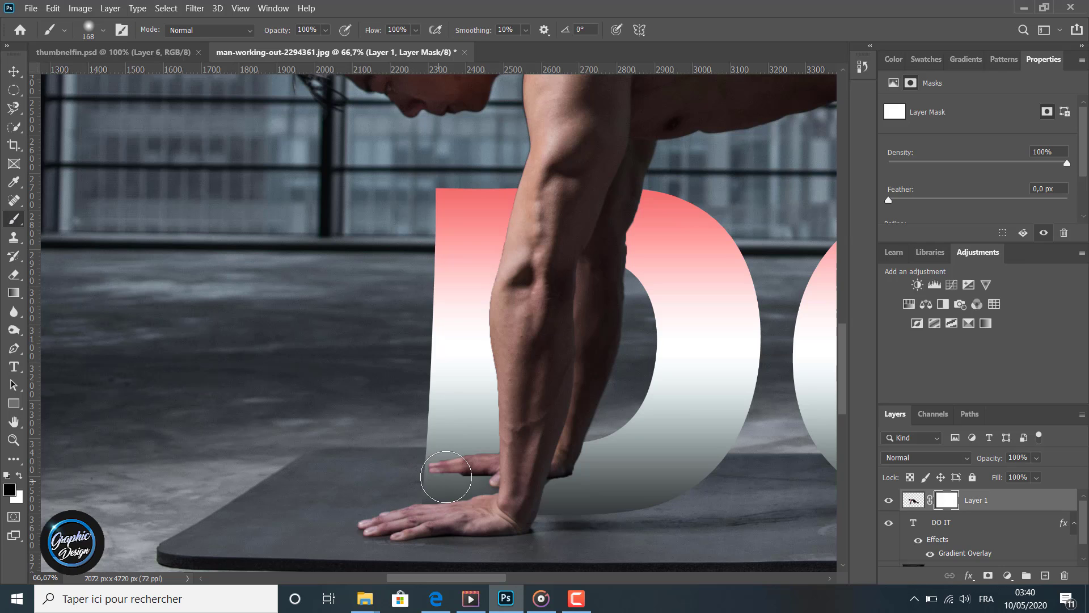
{"action": "left_click", "coordinate": [103, 30]}
{"action": "left_click_drag", "start_coordinate": [137, 76], "coordinate": [110, 76]}
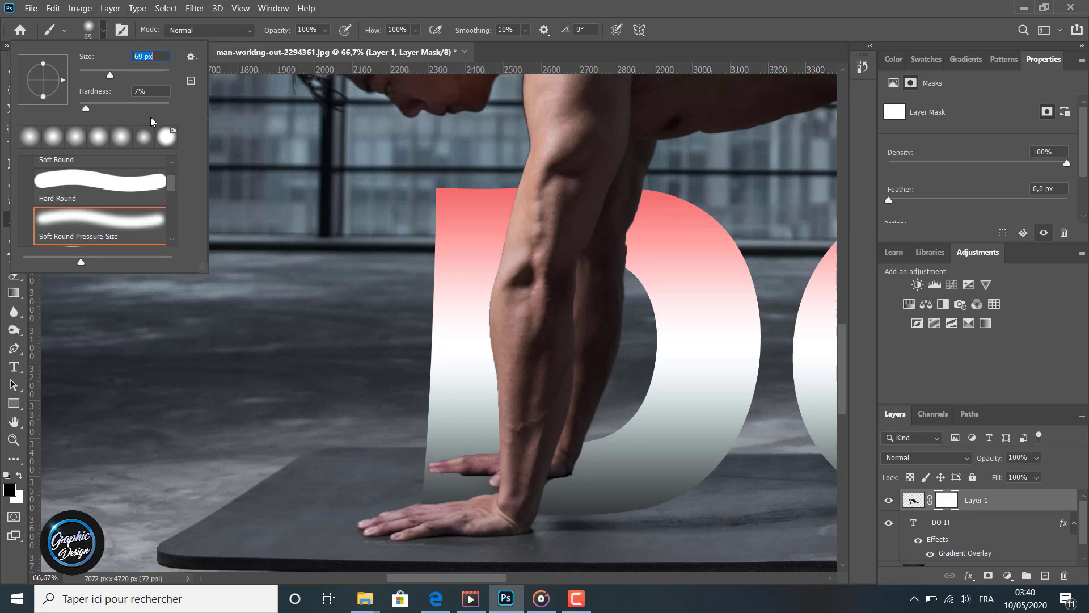
Paint black on the mask over the man's rear hand and wrist so the lower part of the D covers them
{"action": "left_click", "coordinate": [447, 470]}
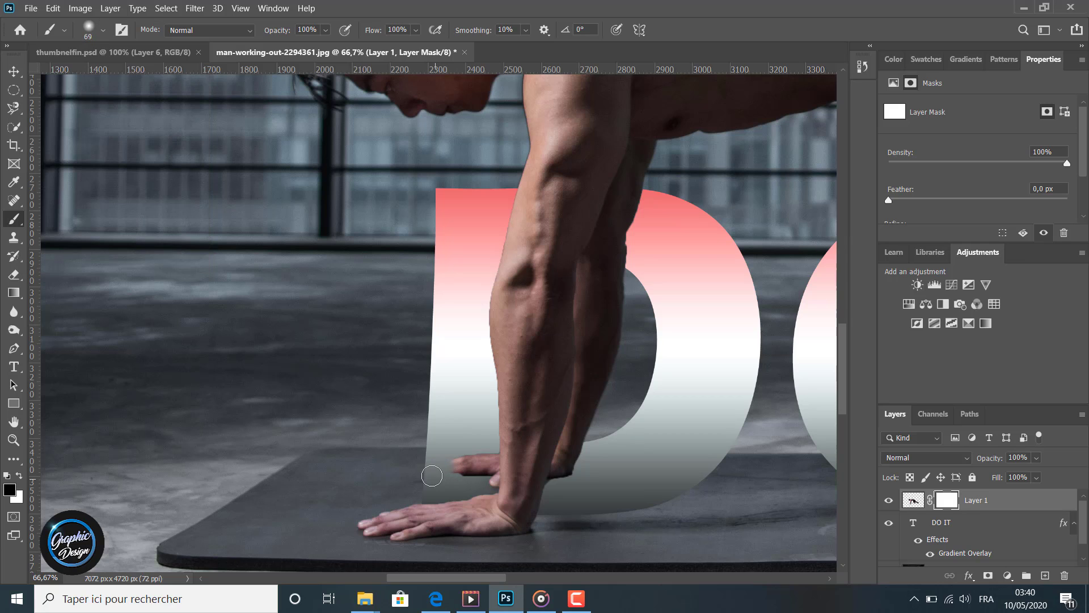
{"action": "mouse_move", "coordinate": [479, 458]}
{"action": "left_mouse_down"}
{"action": "mouse_move", "coordinate": [487, 484]}
{"action": "mouse_move", "coordinate": [488, 448]}
{"action": "left_mouse_up"}
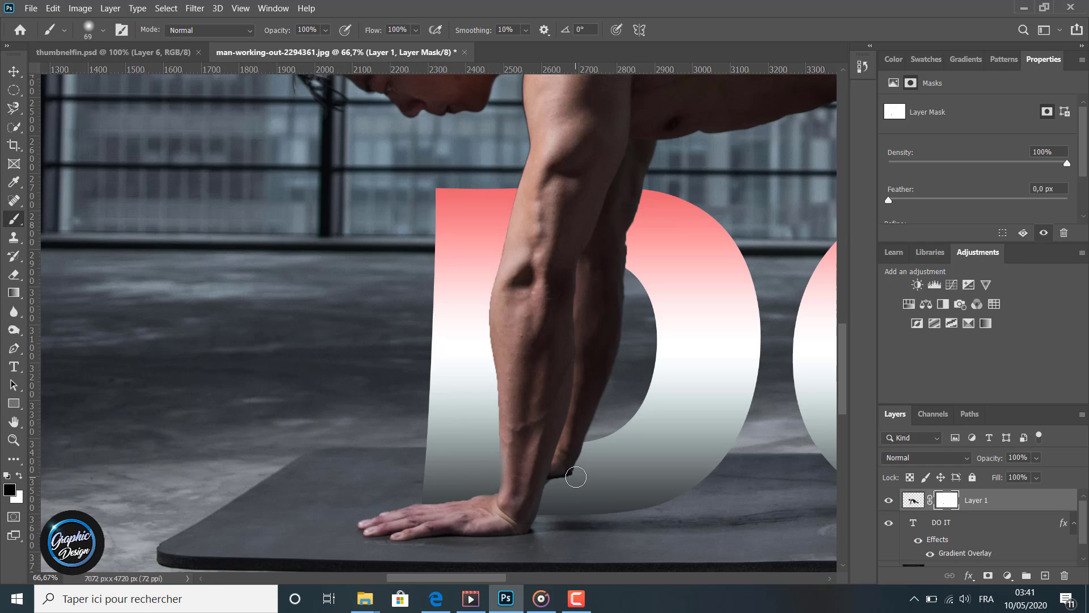
{"action": "mouse_move", "coordinate": [576, 477]}
{"action": "left_mouse_down"}
{"action": "mouse_move", "coordinate": [578, 454]}
{"action": "mouse_move", "coordinate": [599, 453]}
{"action": "mouse_move", "coordinate": [570, 464]}
{"action": "mouse_move", "coordinate": [565, 481]}
{"action": "mouse_move", "coordinate": [571, 451]}
{"action": "mouse_move", "coordinate": [559, 486]}
{"action": "left_mouse_up"}
{"action": "mouse_move", "coordinate": [559, 478]}
{"action": "left_mouse_down"}
{"action": "mouse_move", "coordinate": [568, 449]}
{"action": "mouse_move", "coordinate": [558, 492]}
{"action": "mouse_move", "coordinate": [564, 454]}
{"action": "left_mouse_up"}
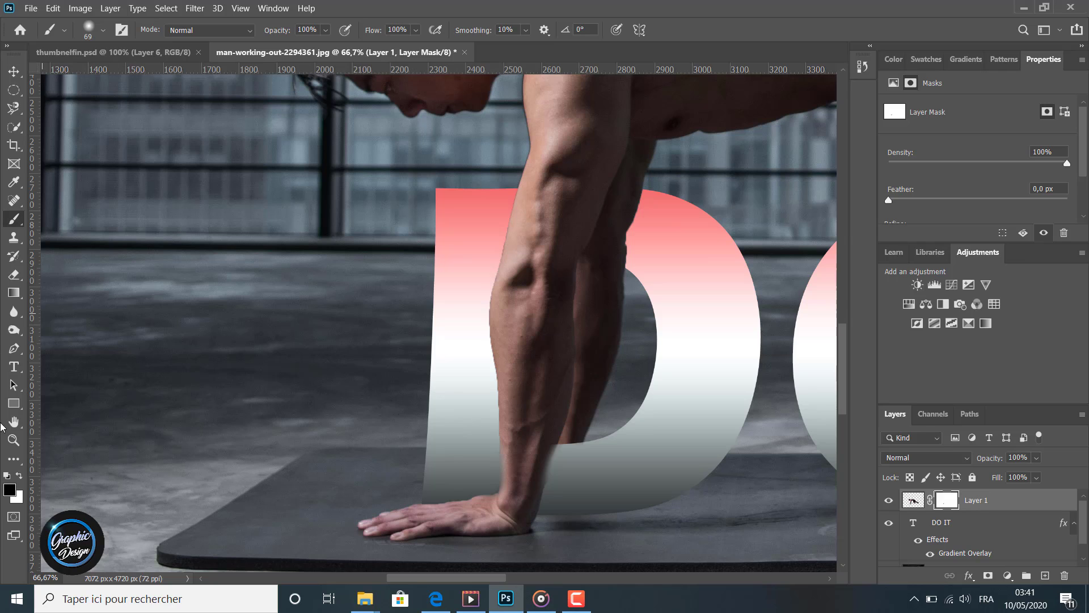
Toggle the mask painting color between white and black, and touch up the D beside the front wrist with black
{"action": "left_click", "coordinate": [19, 476]}
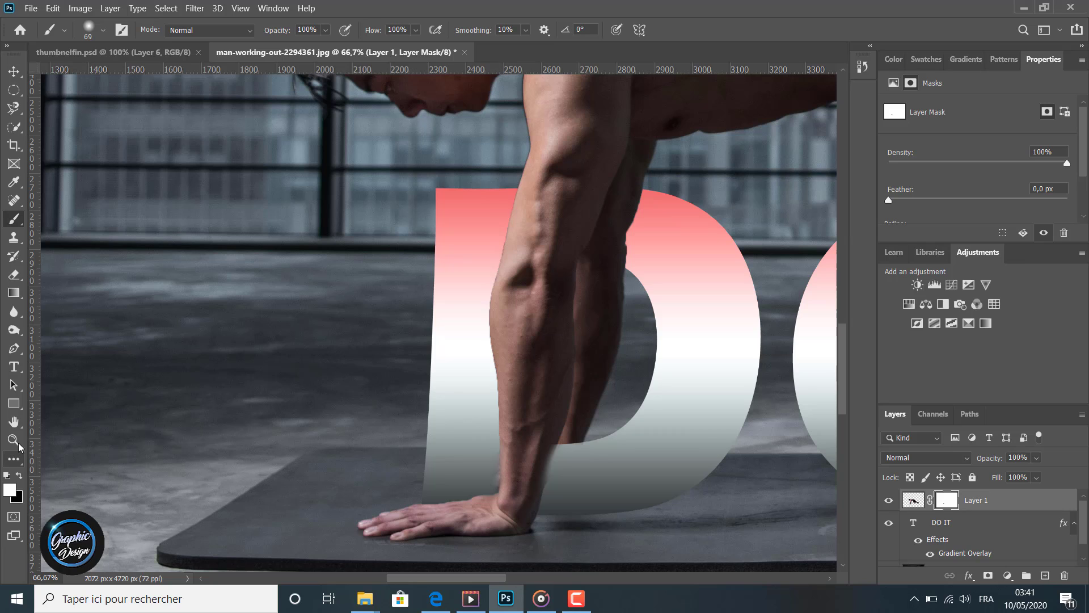
{"action": "left_click", "coordinate": [18, 475]}
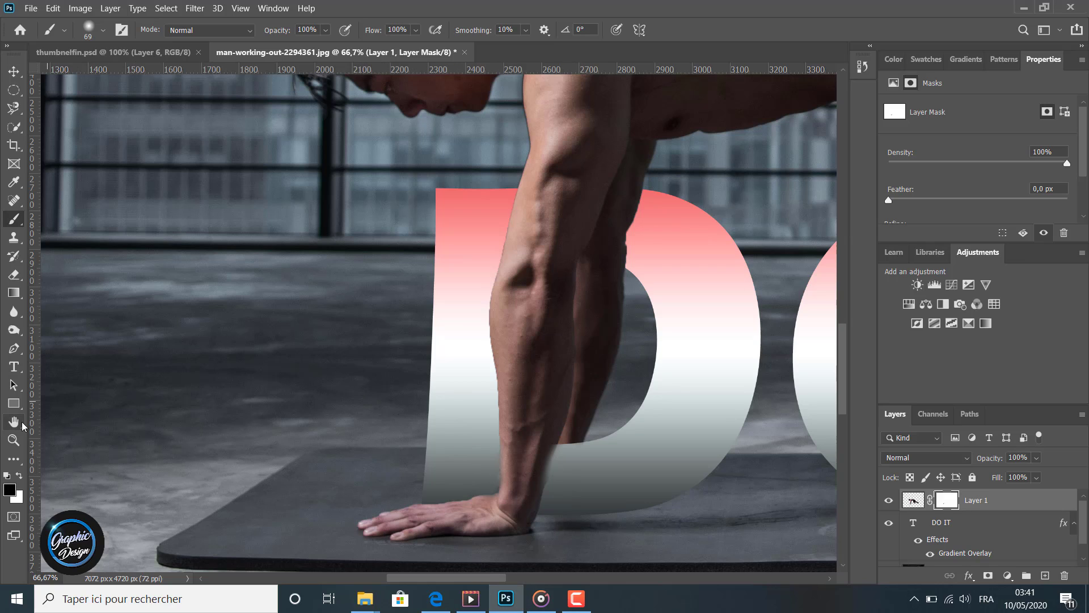
{"action": "left_click", "coordinate": [19, 478]}
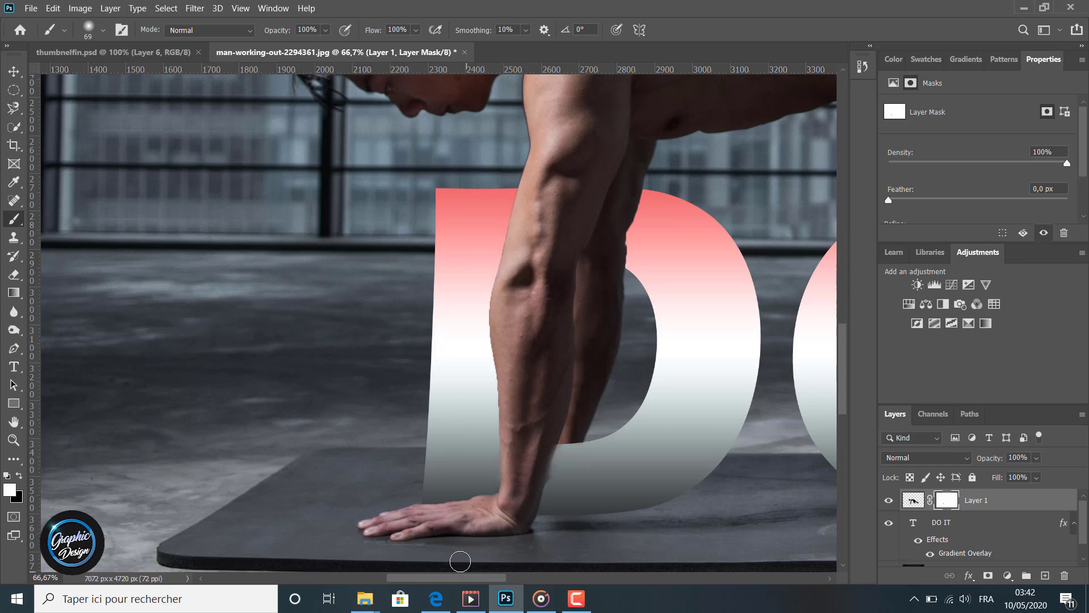
{"action": "left_click", "coordinate": [20, 476]}
{"action": "mouse_move", "coordinate": [556, 489]}
{"action": "left_mouse_down"}
{"action": "mouse_move", "coordinate": [566, 451]}
{"action": "mouse_move", "coordinate": [556, 495]}
{"action": "mouse_move", "coordinate": [559, 477]}
{"action": "left_mouse_up"}
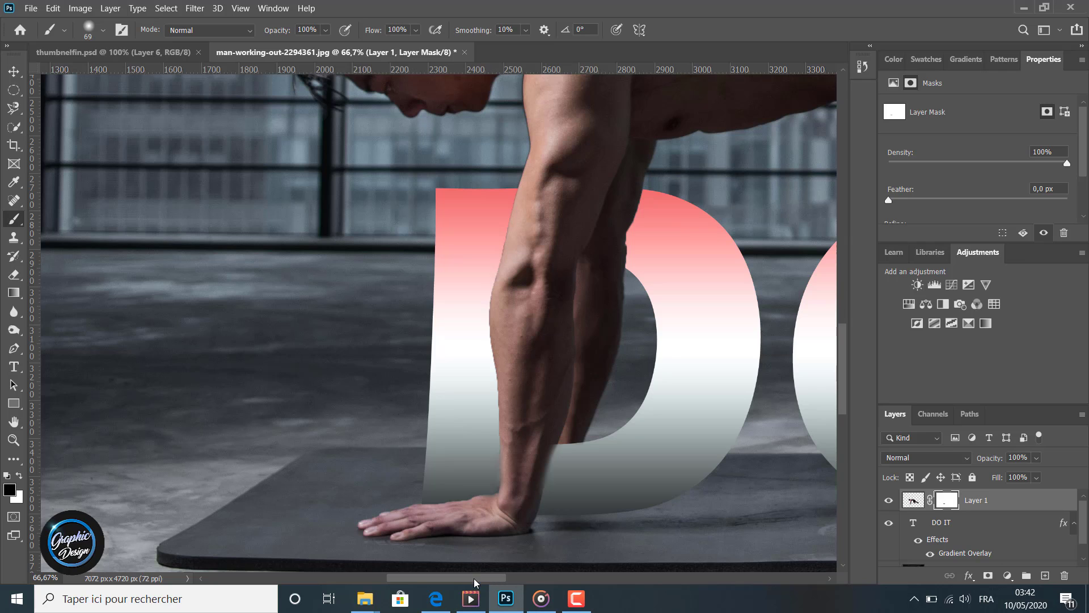
Mask out the bent leg and the tip of the shorts where they cross the right side of the O
{"action": "left_click_drag", "start_coordinate": [474, 577], "coordinate": [562, 577]}
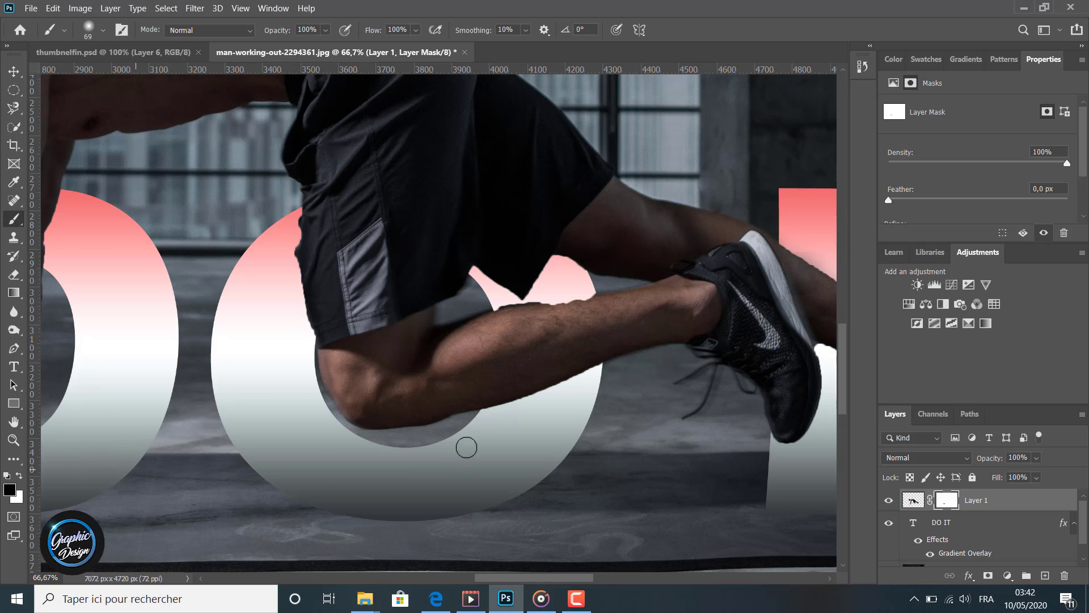
{"action": "mouse_move", "coordinate": [535, 389]}
{"action": "left_mouse_down"}
{"action": "mouse_move", "coordinate": [571, 327]}
{"action": "mouse_move", "coordinate": [577, 349]}
{"action": "mouse_move", "coordinate": [586, 322]}
{"action": "mouse_move", "coordinate": [594, 374]}
{"action": "mouse_move", "coordinate": [595, 340]}
{"action": "mouse_move", "coordinate": [595, 349]}
{"action": "mouse_move", "coordinate": [574, 325]}
{"action": "mouse_move", "coordinate": [573, 357]}
{"action": "mouse_move", "coordinate": [552, 359]}
{"action": "mouse_move", "coordinate": [541, 320]}
{"action": "mouse_move", "coordinate": [531, 379]}
{"action": "mouse_move", "coordinate": [530, 324]}
{"action": "mouse_move", "coordinate": [544, 312]}
{"action": "mouse_move", "coordinate": [506, 312]}
{"action": "mouse_move", "coordinate": [597, 298]}
{"action": "mouse_move", "coordinate": [500, 309]}
{"action": "mouse_move", "coordinate": [505, 321]}
{"action": "mouse_move", "coordinate": [516, 310]}
{"action": "mouse_move", "coordinate": [519, 352]}
{"action": "mouse_move", "coordinate": [493, 419]}
{"action": "mouse_move", "coordinate": [530, 406]}
{"action": "left_mouse_up"}
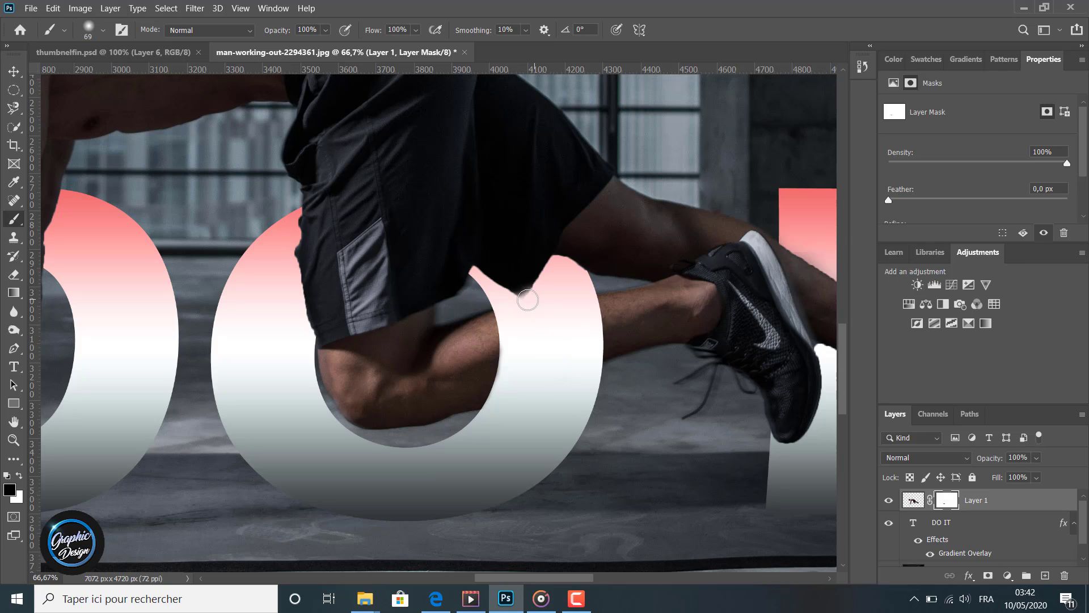
{"action": "mouse_move", "coordinate": [528, 294]}
{"action": "left_mouse_down"}
{"action": "mouse_move", "coordinate": [523, 275]}
{"action": "mouse_move", "coordinate": [513, 293]}
{"action": "mouse_move", "coordinate": [547, 264]}
{"action": "mouse_move", "coordinate": [580, 279]}
{"action": "mouse_move", "coordinate": [539, 267]}
{"action": "mouse_move", "coordinate": [490, 270]}
{"action": "mouse_move", "coordinate": [487, 284]}
{"action": "mouse_move", "coordinate": [507, 281]}
{"action": "mouse_move", "coordinate": [500, 267]}
{"action": "mouse_move", "coordinate": [479, 268]}
{"action": "mouse_move", "coordinate": [485, 280]}
{"action": "mouse_move", "coordinate": [487, 260]}
{"action": "mouse_move", "coordinate": [546, 258]}
{"action": "mouse_move", "coordinate": [530, 261]}
{"action": "mouse_move", "coordinate": [554, 261]}
{"action": "mouse_move", "coordinate": [480, 272]}
{"action": "left_mouse_up"}
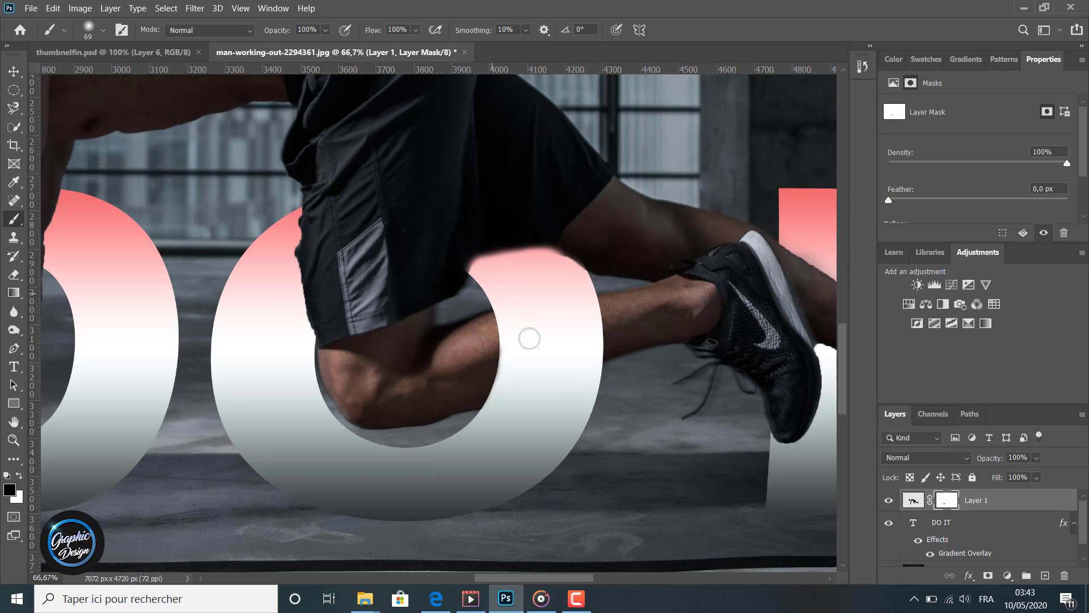
{"action": "mouse_move", "coordinate": [555, 259]}
{"action": "left_mouse_down"}
{"action": "mouse_move", "coordinate": [584, 284]}
{"action": "mouse_move", "coordinate": [555, 256]}
{"action": "mouse_move", "coordinate": [566, 266]}
{"action": "left_mouse_up"}
{"action": "mouse_move", "coordinate": [597, 314]}
{"action": "left_mouse_down"}
{"action": "mouse_move", "coordinate": [542, 272]}
{"action": "mouse_move", "coordinate": [555, 251]}
{"action": "mouse_move", "coordinate": [544, 255]}
{"action": "left_mouse_up"}
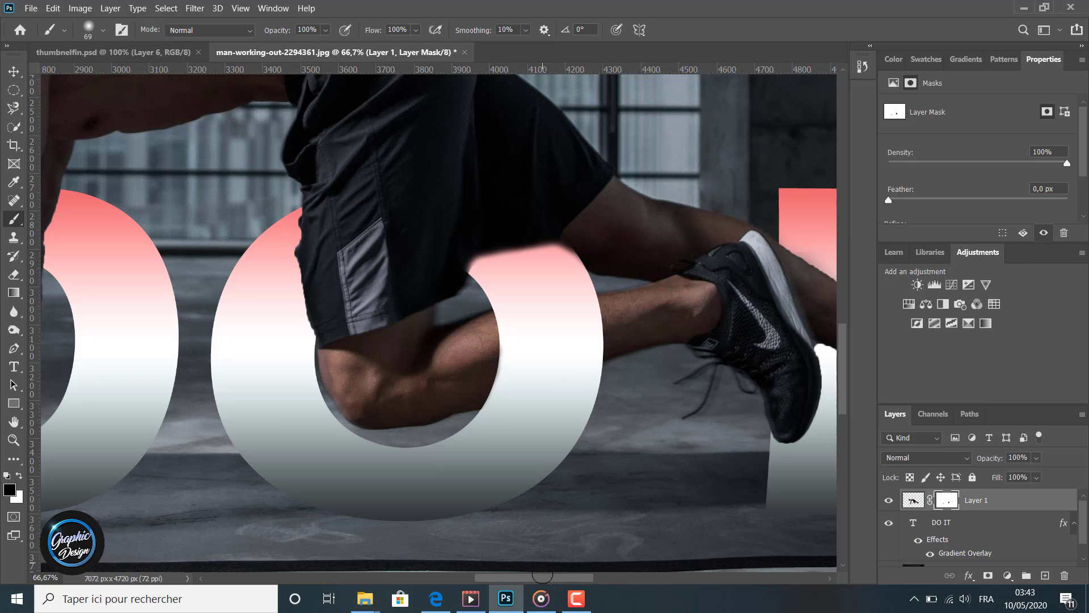
Examine the I and T around the shoes and the overall composite of the man and the lettering
{"action": "left_click_drag", "start_coordinate": [543, 574], "coordinate": [602, 584]}
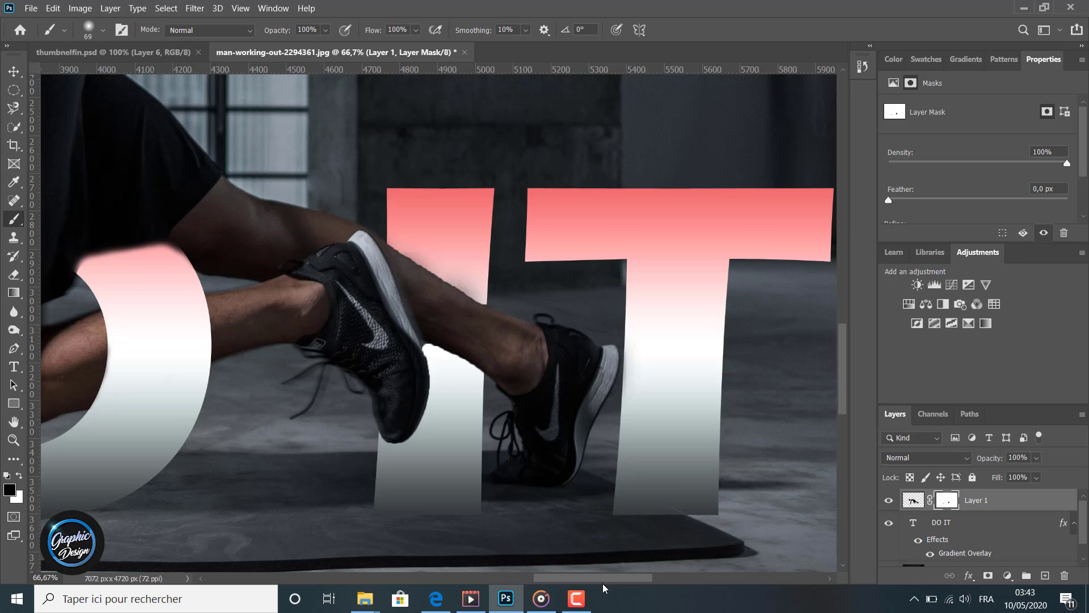
{"action": "left_click_drag", "start_coordinate": [602, 583], "coordinate": [524, 583]}
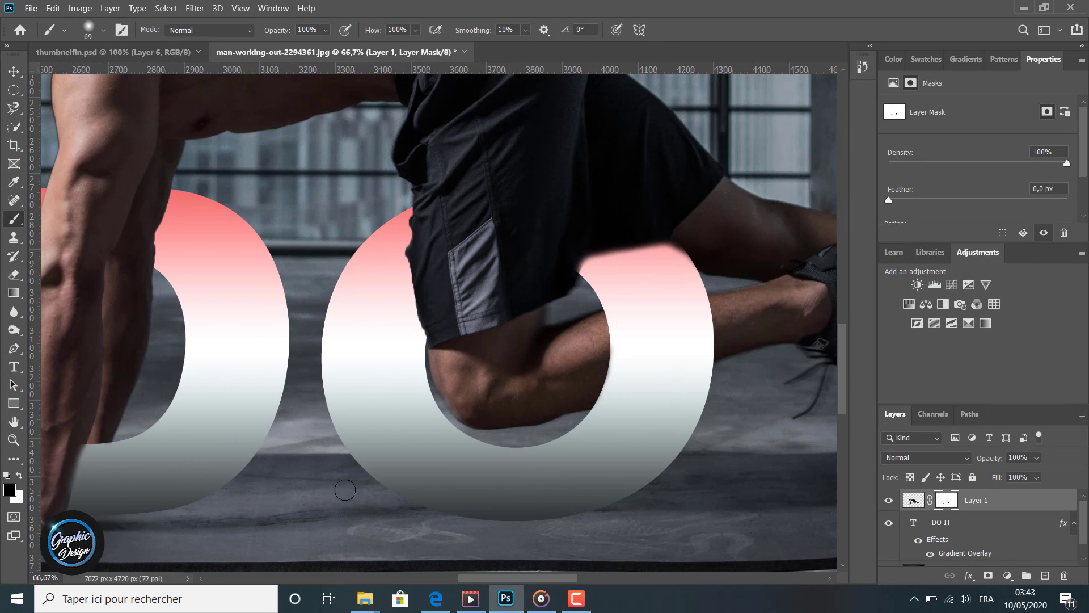
{"action": "left_click", "coordinate": [14, 440]}
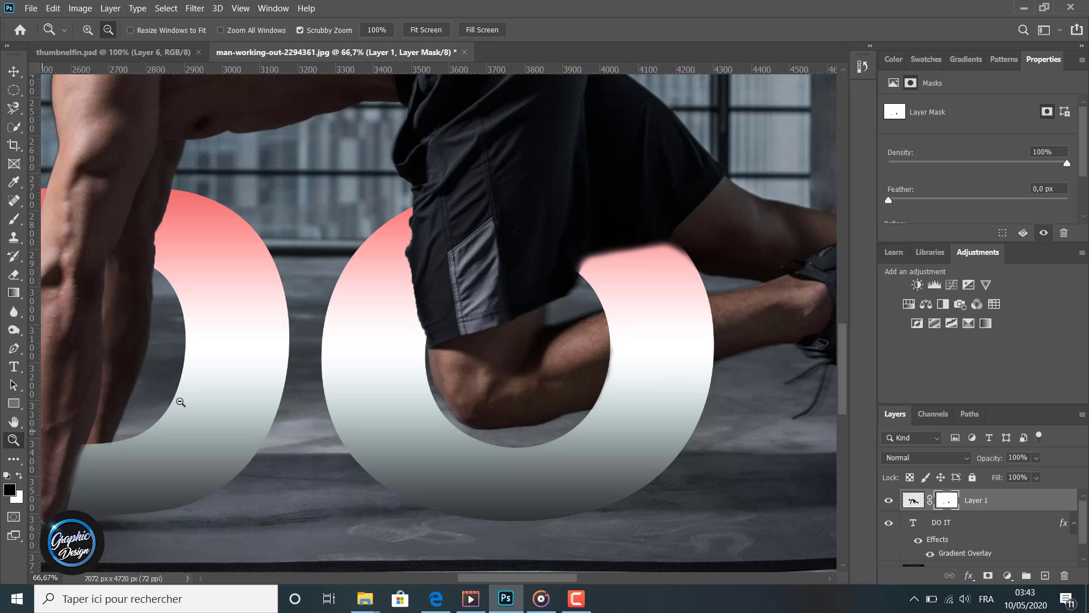
{"action": "left_click", "coordinate": [219, 387]}
{"action": "left_click", "coordinate": [219, 386]}
{"action": "left_click", "coordinate": [220, 386]}
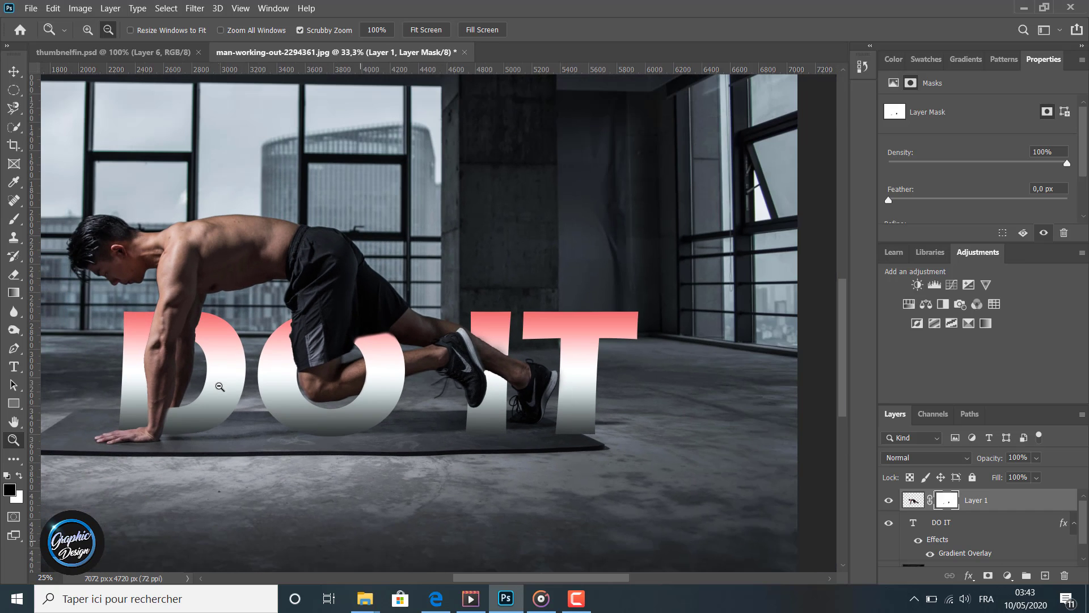
{"action": "left_click", "coordinate": [428, 496]}
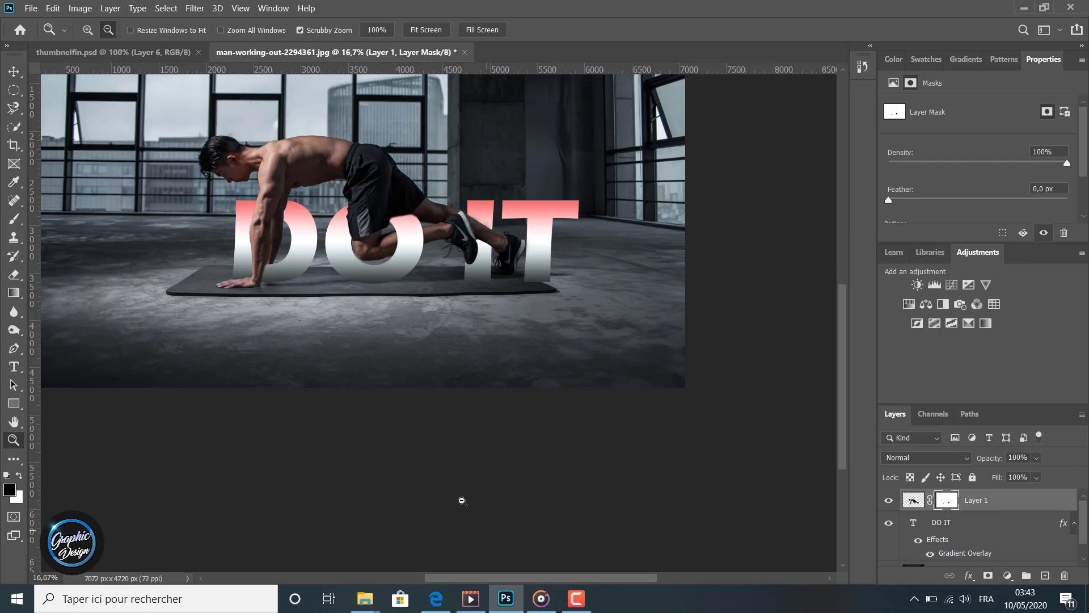
{"action": "scroll", "coordinate": [462, 502], "scroll_direction": "up", "scroll_amount": 1}
{"action": "scroll", "coordinate": [463, 501], "scroll_direction": "up", "scroll_amount": 2}
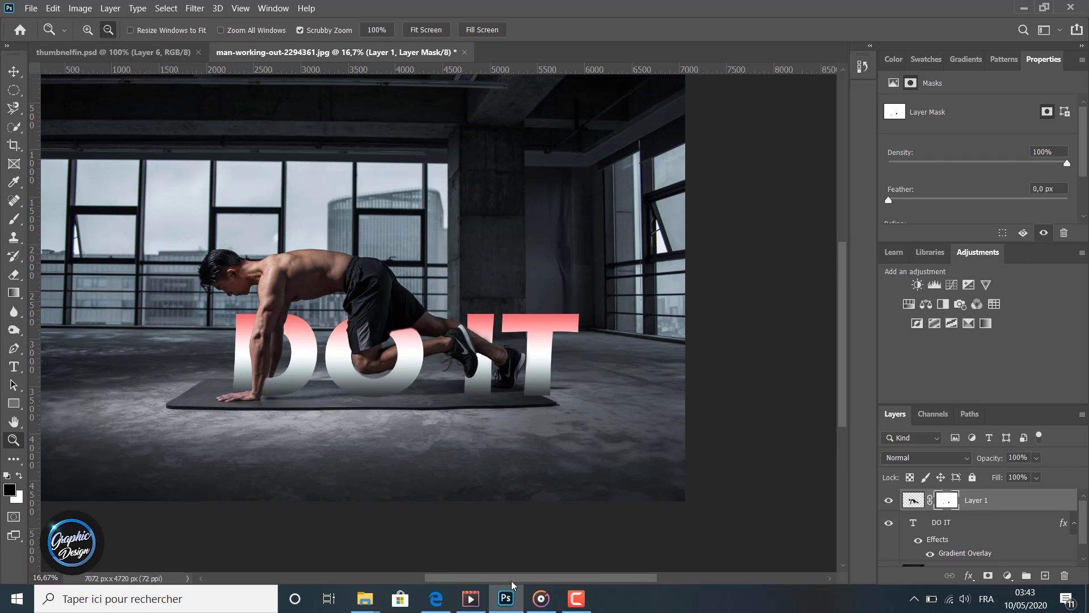
{"action": "mouse_move", "coordinate": [511, 580]}
{"action": "left_mouse_down"}
{"action": "mouse_move", "coordinate": [475, 578]}
{"action": "mouse_move", "coordinate": [498, 576]}
{"action": "left_mouse_up"}
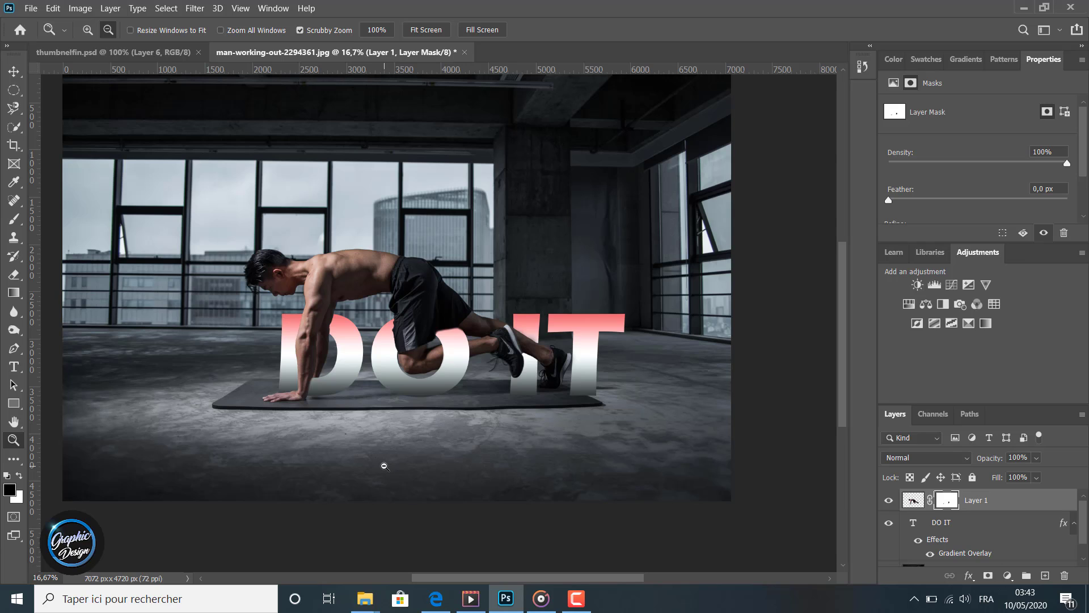
Paint black on the mask over the shorts at the upper right of the O to bring out the letter's curved top
{"action": "left_click", "coordinate": [452, 348]}
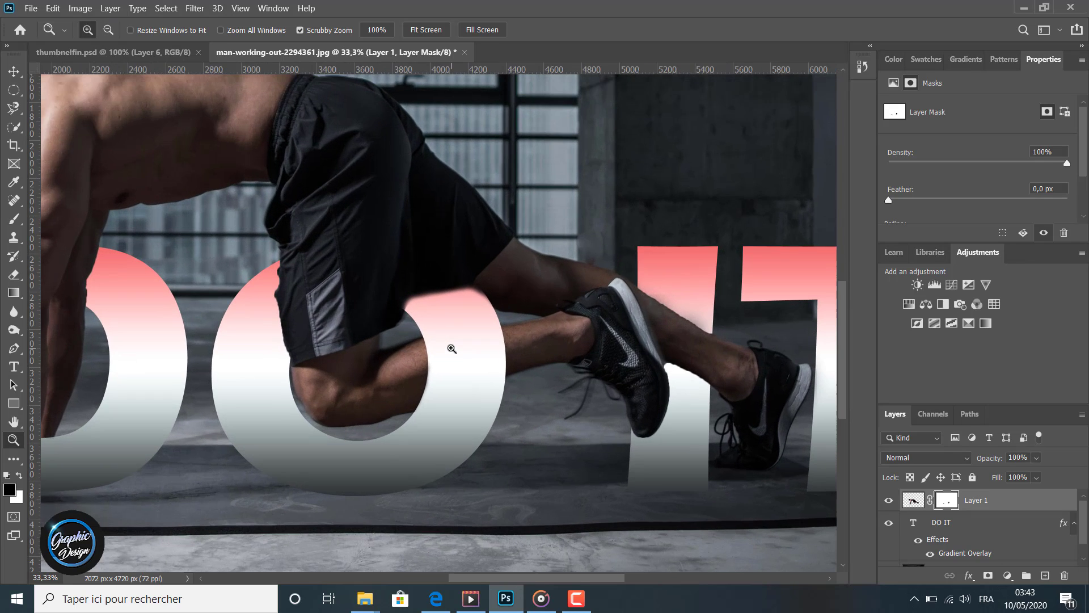
{"action": "left_click", "coordinate": [14, 218]}
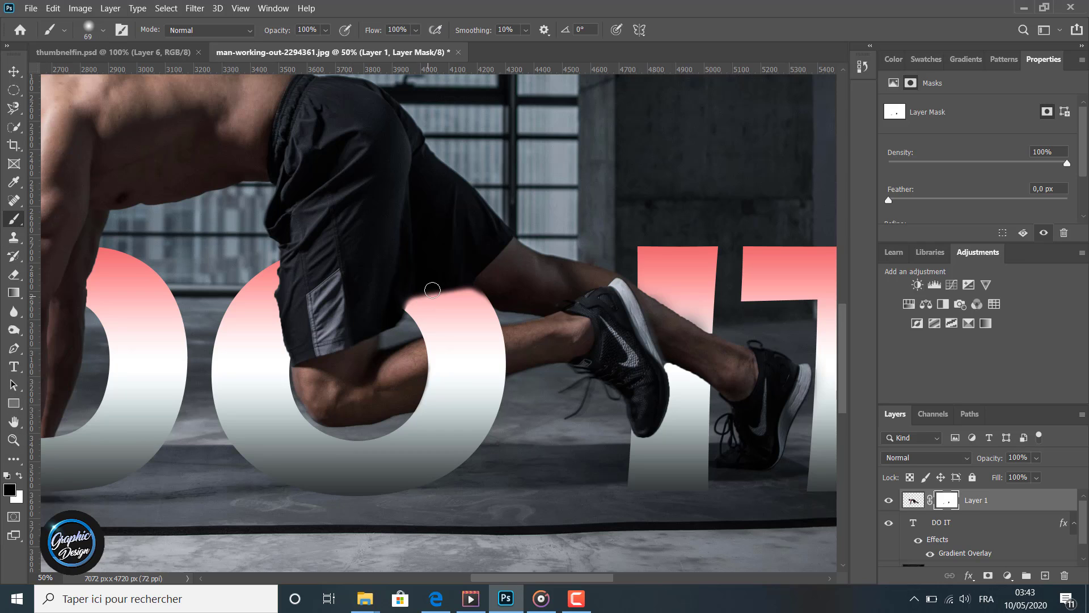
{"action": "mouse_move", "coordinate": [432, 290]}
{"action": "left_mouse_down"}
{"action": "mouse_move", "coordinate": [464, 299]}
{"action": "mouse_move", "coordinate": [437, 281]}
{"action": "mouse_move", "coordinate": [413, 302]}
{"action": "mouse_move", "coordinate": [432, 273]}
{"action": "mouse_move", "coordinate": [409, 293]}
{"action": "mouse_move", "coordinate": [412, 316]}
{"action": "mouse_move", "coordinate": [429, 270]}
{"action": "mouse_move", "coordinate": [482, 304]}
{"action": "mouse_move", "coordinate": [460, 278]}
{"action": "left_mouse_up"}
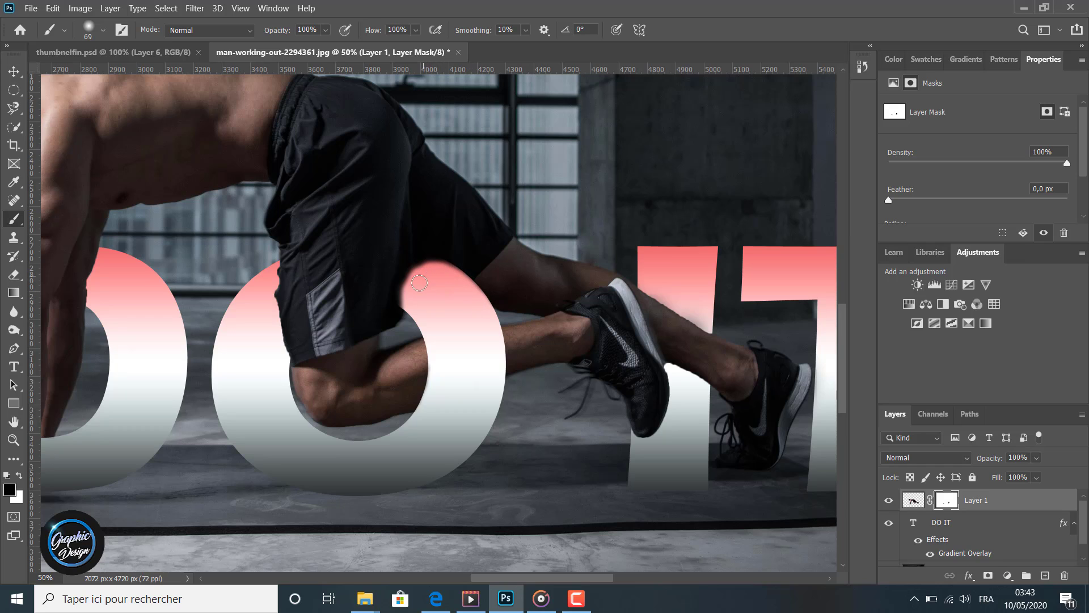
Extend the black mask painting over the shorts to uncover the rest of the O's top edge up to the front thigh
{"action": "left_click_drag", "start_coordinate": [420, 282], "coordinate": [433, 270]}
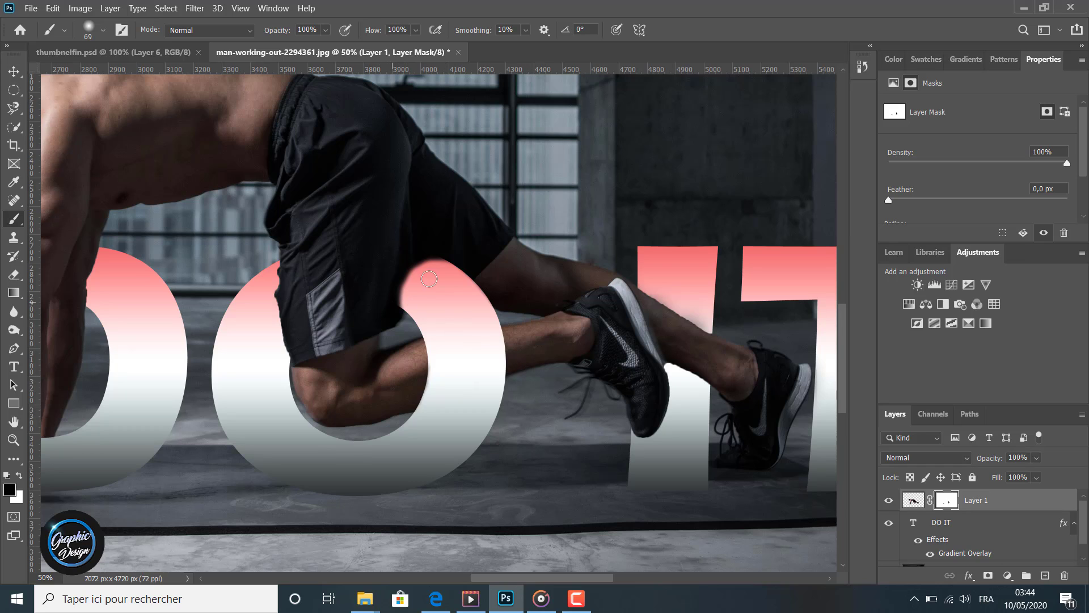
{"action": "mouse_move", "coordinate": [429, 279]}
{"action": "left_mouse_down"}
{"action": "mouse_move", "coordinate": [408, 286]}
{"action": "mouse_move", "coordinate": [421, 253]}
{"action": "mouse_move", "coordinate": [402, 313]}
{"action": "mouse_move", "coordinate": [419, 261]}
{"action": "mouse_move", "coordinate": [436, 265]}
{"action": "mouse_move", "coordinate": [416, 277]}
{"action": "mouse_move", "coordinate": [416, 254]}
{"action": "mouse_move", "coordinate": [401, 300]}
{"action": "mouse_move", "coordinate": [416, 254]}
{"action": "mouse_move", "coordinate": [399, 293]}
{"action": "left_mouse_up"}
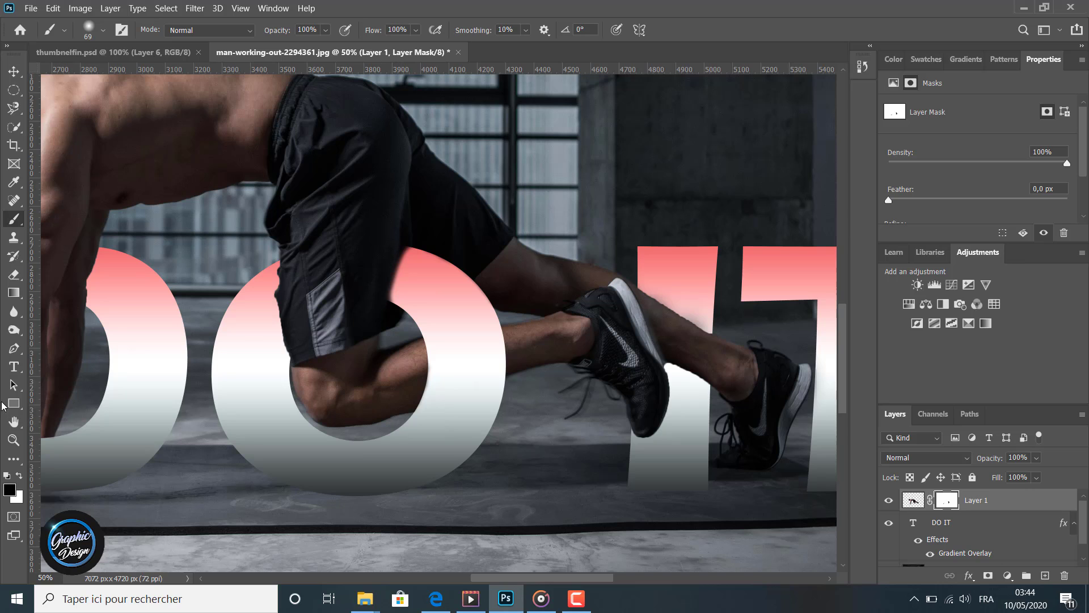
Compare the whole image with and without the man's cutout on Layer 1 and the DO IT text by switching their visibility off and on
{"action": "left_click", "coordinate": [14, 439]}
{"action": "left_click", "coordinate": [214, 353]}
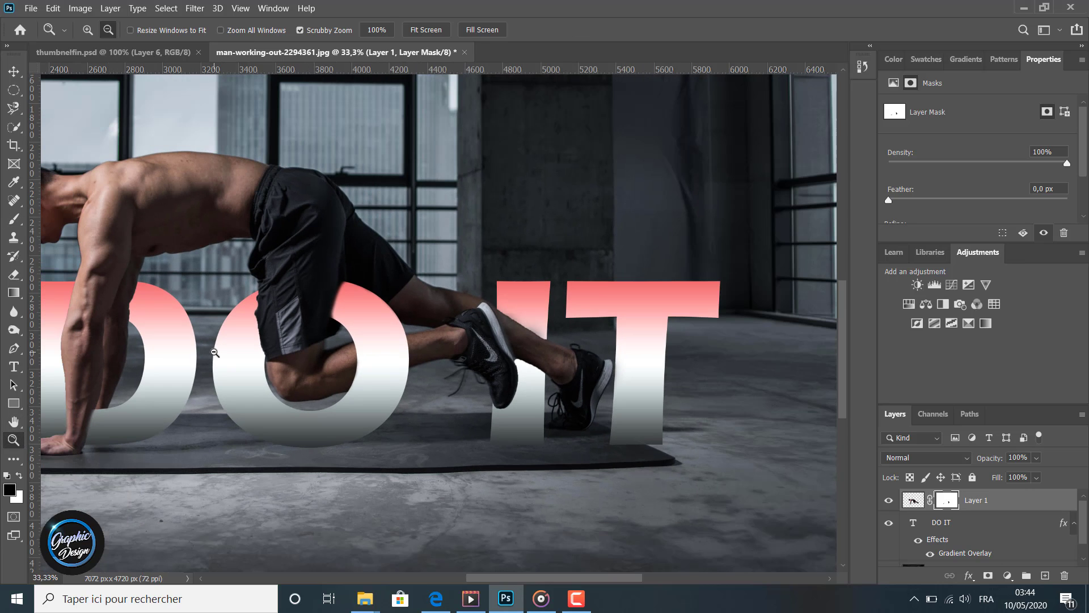
{"action": "left_click_drag", "start_coordinate": [551, 577], "coordinate": [517, 577]}
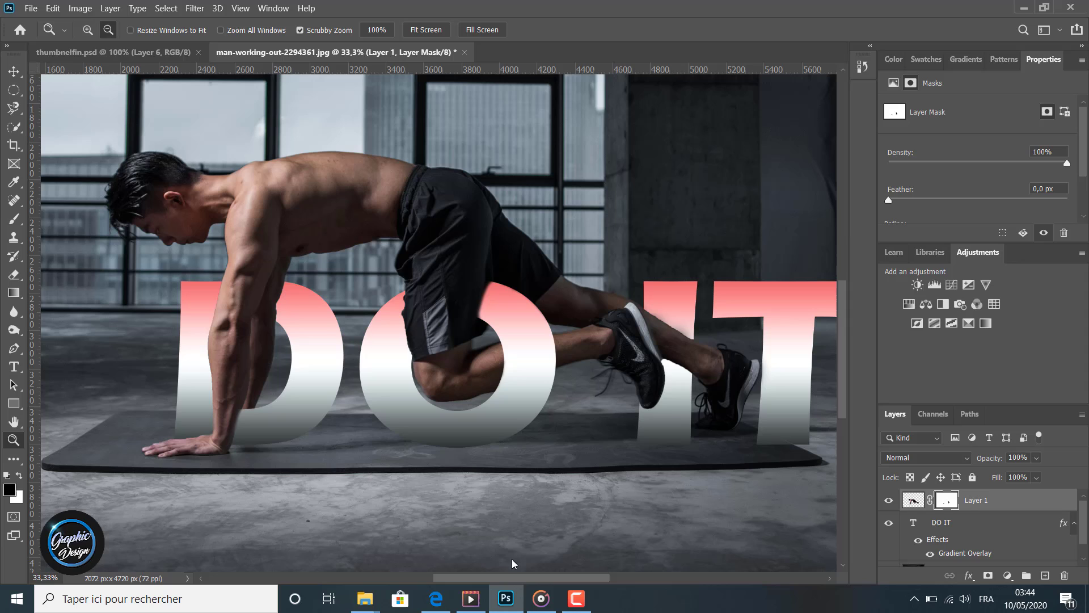
{"action": "left_click", "coordinate": [397, 486]}
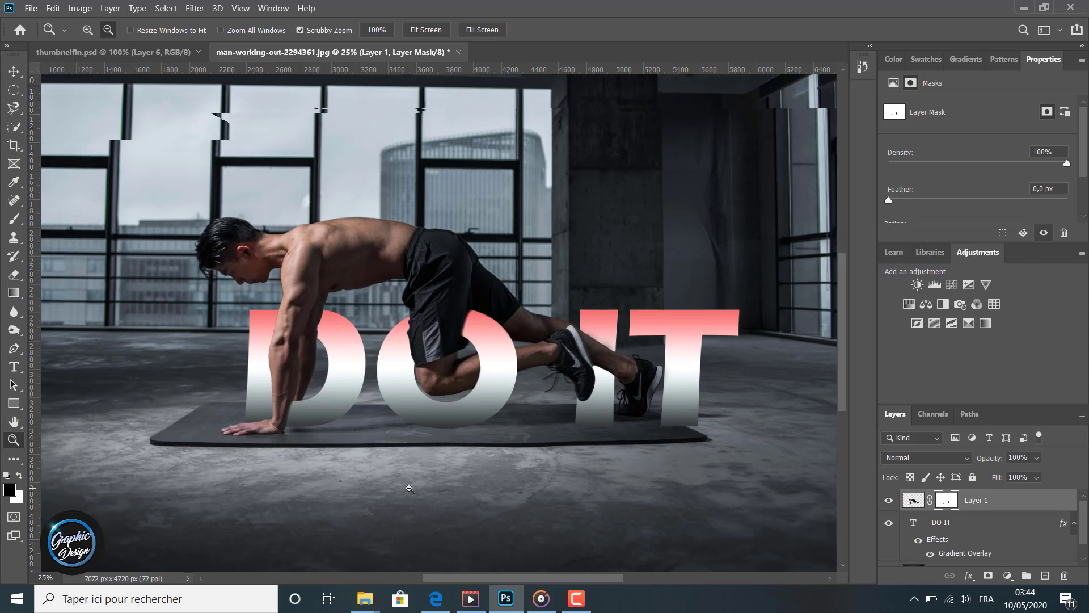
{"action": "left_click", "coordinate": [405, 489]}
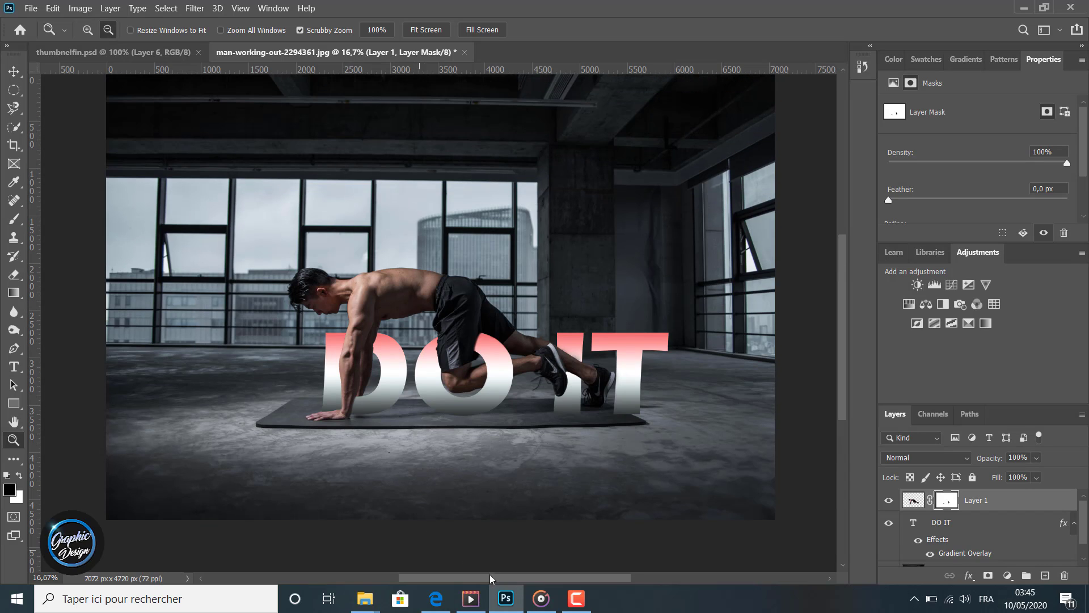
{"action": "mouse_move", "coordinate": [495, 577]}
{"action": "left_mouse_down"}
{"action": "mouse_move", "coordinate": [526, 579]}
{"action": "mouse_move", "coordinate": [512, 584]}
{"action": "left_mouse_up"}
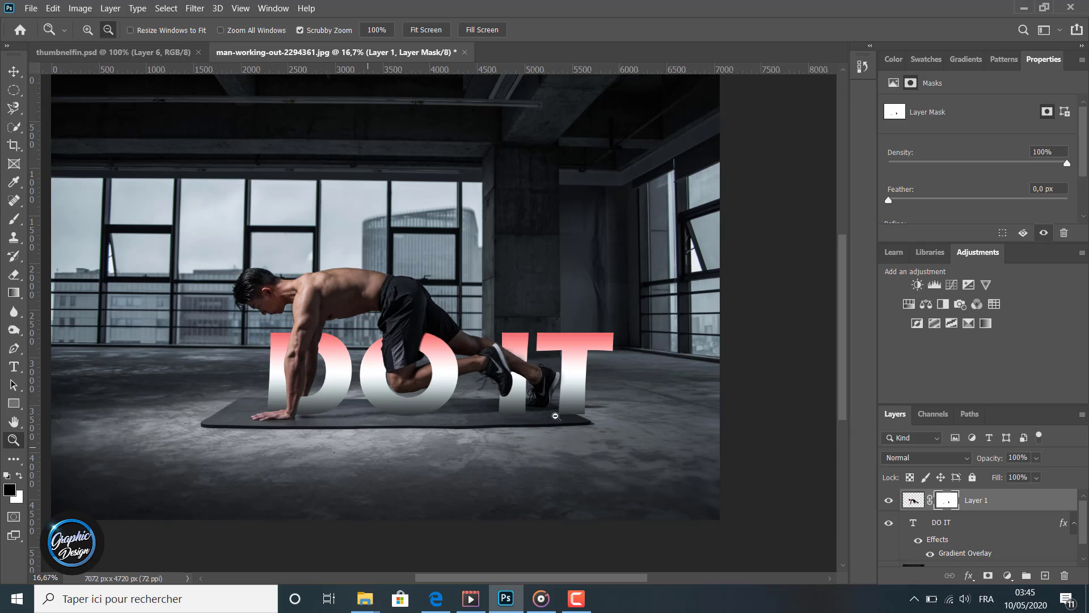
{"action": "left_click", "coordinate": [888, 502]}
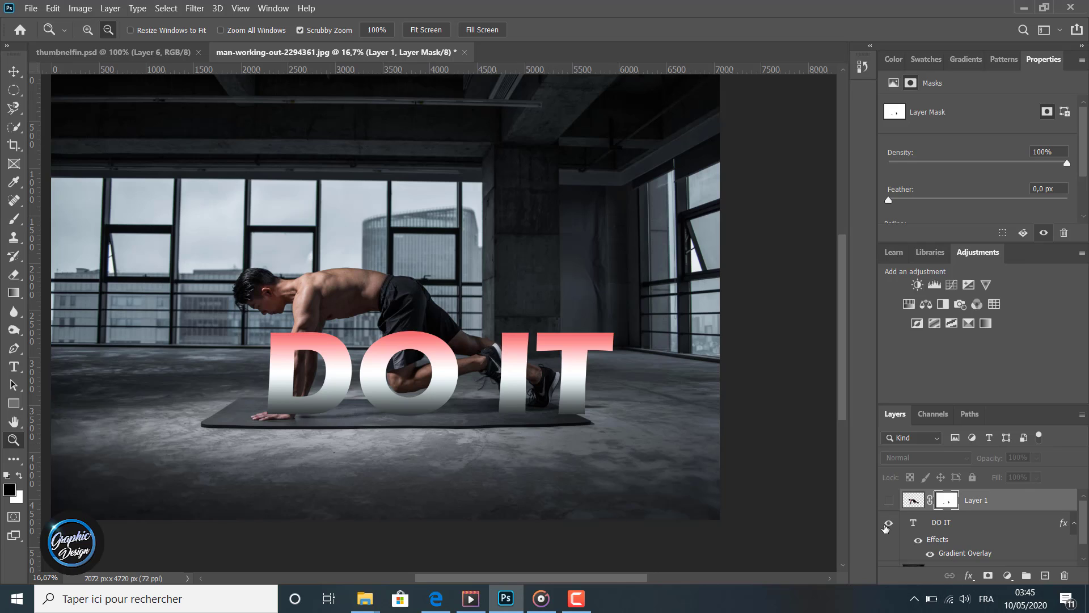
{"action": "left_click", "coordinate": [888, 523]}
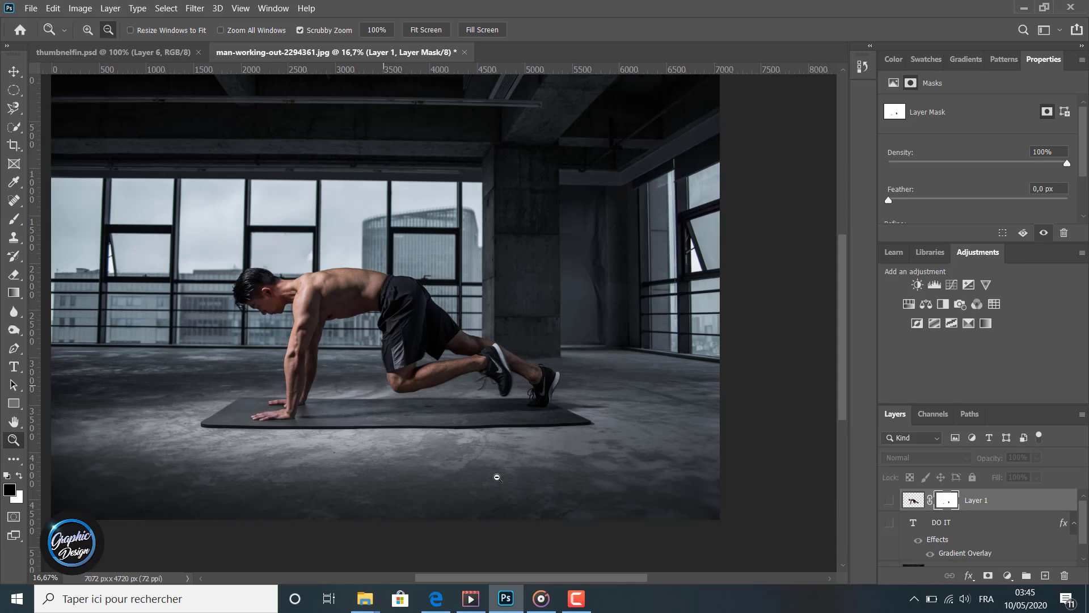
{"action": "left_click", "coordinate": [889, 523]}
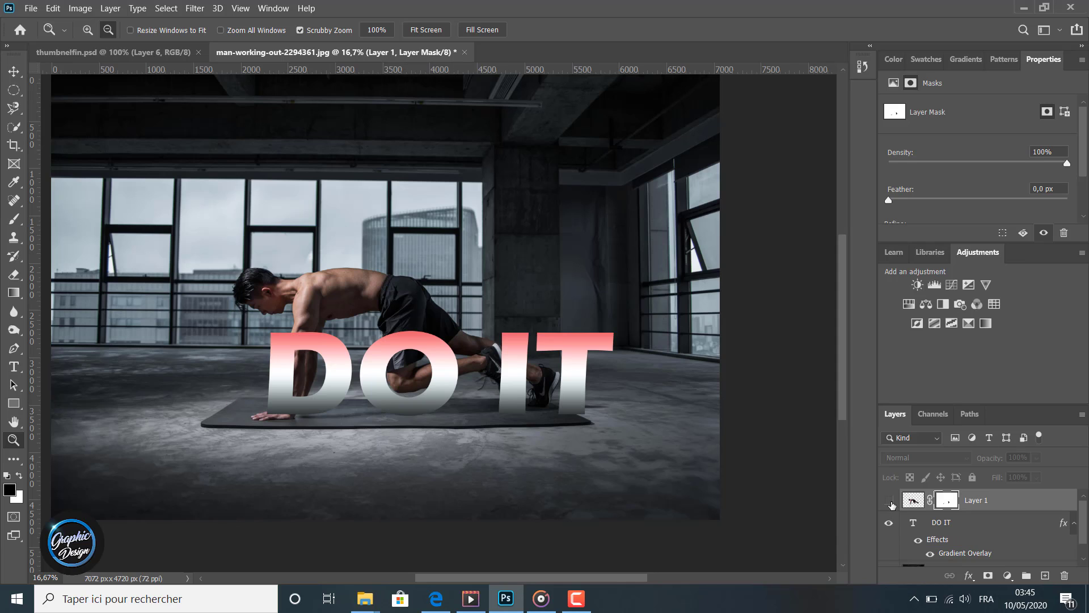
{"action": "left_click", "coordinate": [890, 500]}
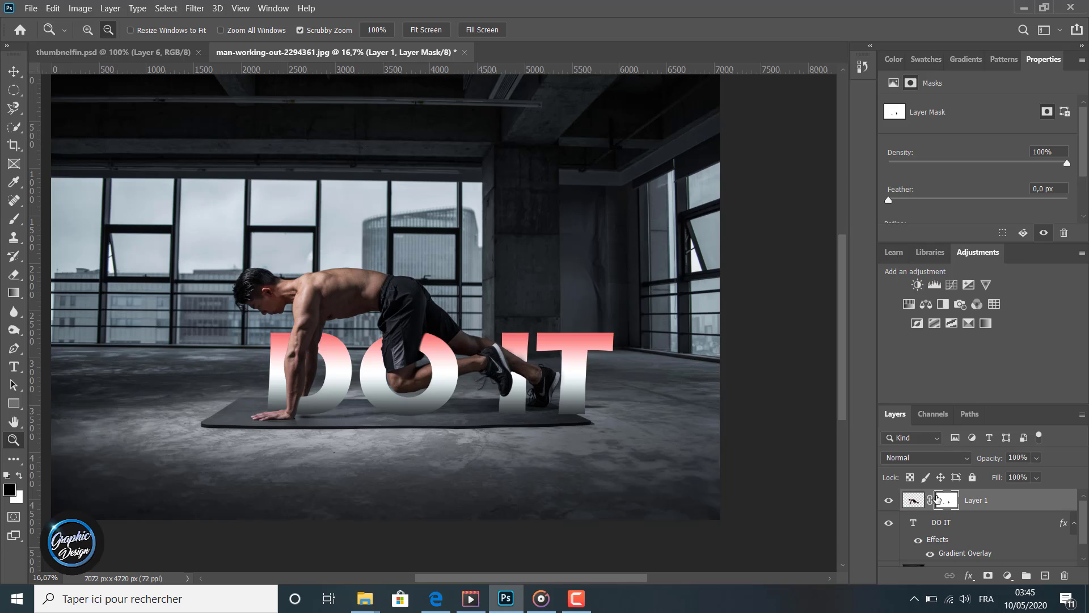
Look over the layer stack, switch to the Move tool and examine the full composite centred on the canvas
{"action": "scroll", "coordinate": [923, 517], "scroll_direction": "down", "scroll_amount": 1}
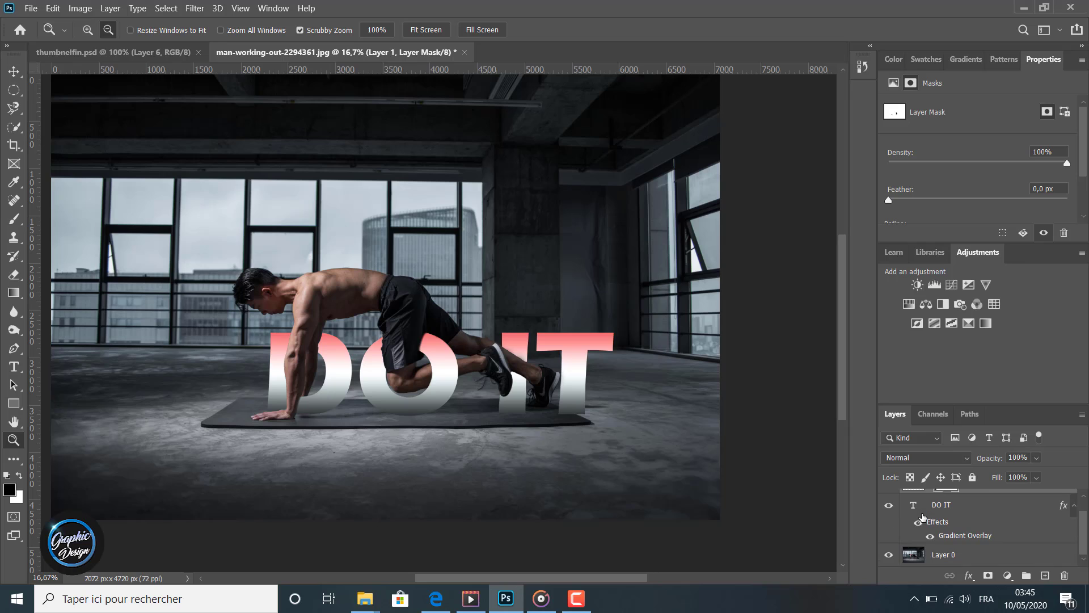
{"action": "scroll", "coordinate": [916, 558], "scroll_direction": "up", "scroll_amount": 1}
{"action": "scroll", "coordinate": [921, 563], "scroll_direction": "down", "scroll_amount": 1}
{"action": "scroll", "coordinate": [920, 512], "scroll_direction": "up", "scroll_amount": 1}
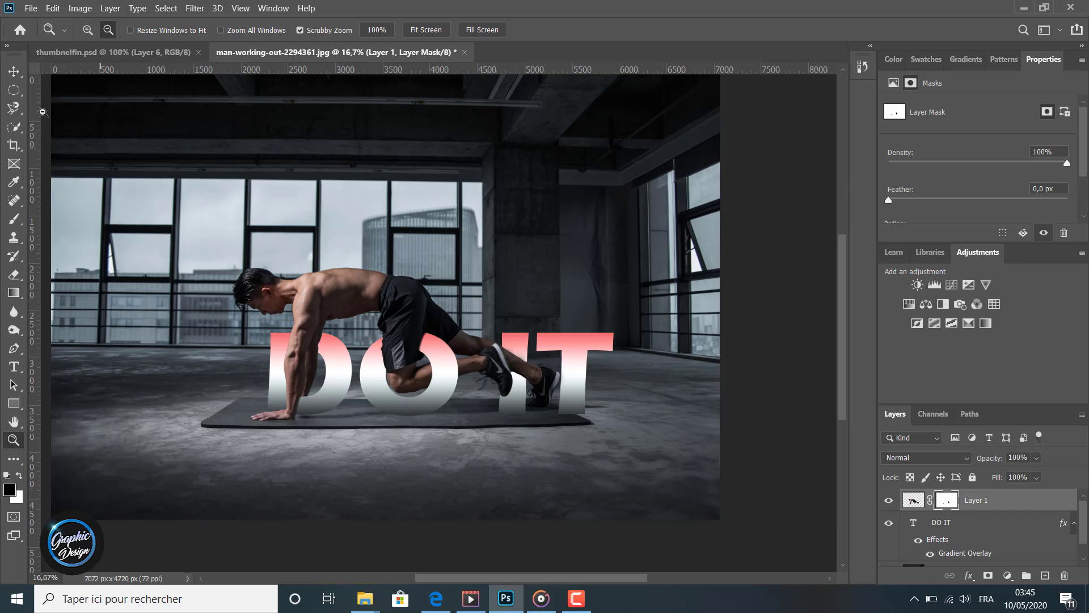
{"action": "left_click", "coordinate": [17, 76]}
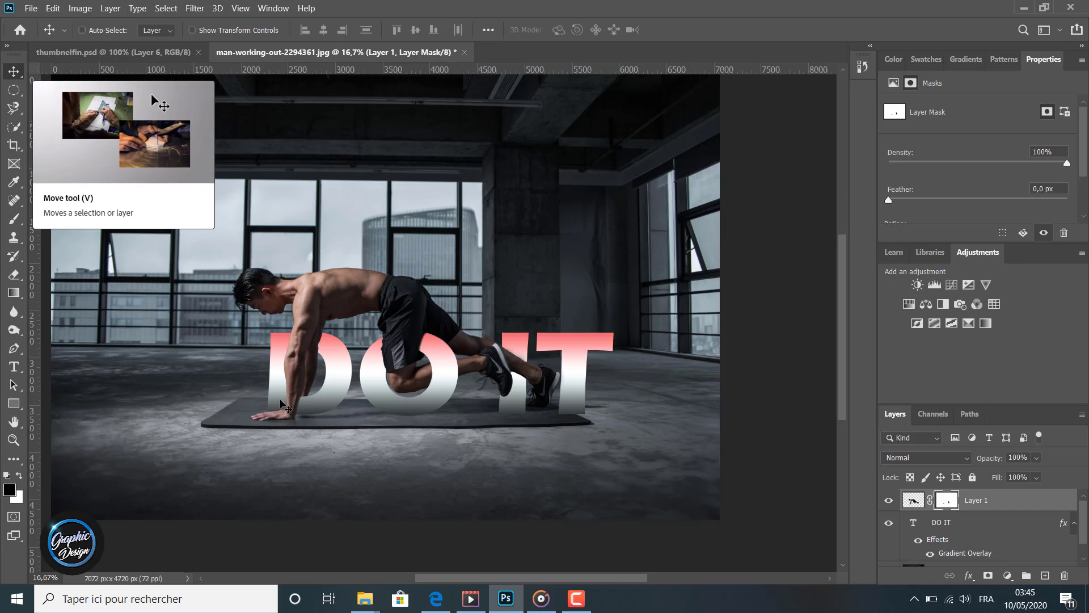
{"action": "left_click_drag", "start_coordinate": [519, 577], "coordinate": [508, 577]}
{"action": "scroll", "coordinate": [513, 531], "scroll_direction": "up", "scroll_amount": 2}
{"action": "scroll", "coordinate": [516, 533], "scroll_direction": "up", "scroll_amount": 1}
{"action": "scroll", "coordinate": [507, 517], "scroll_direction": "down", "scroll_amount": 1}
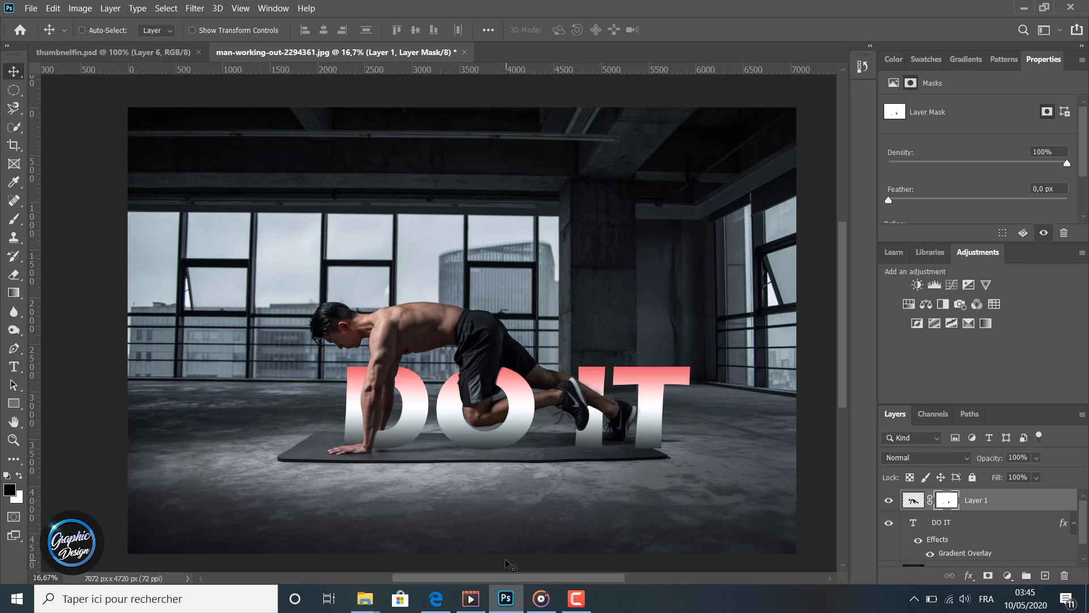